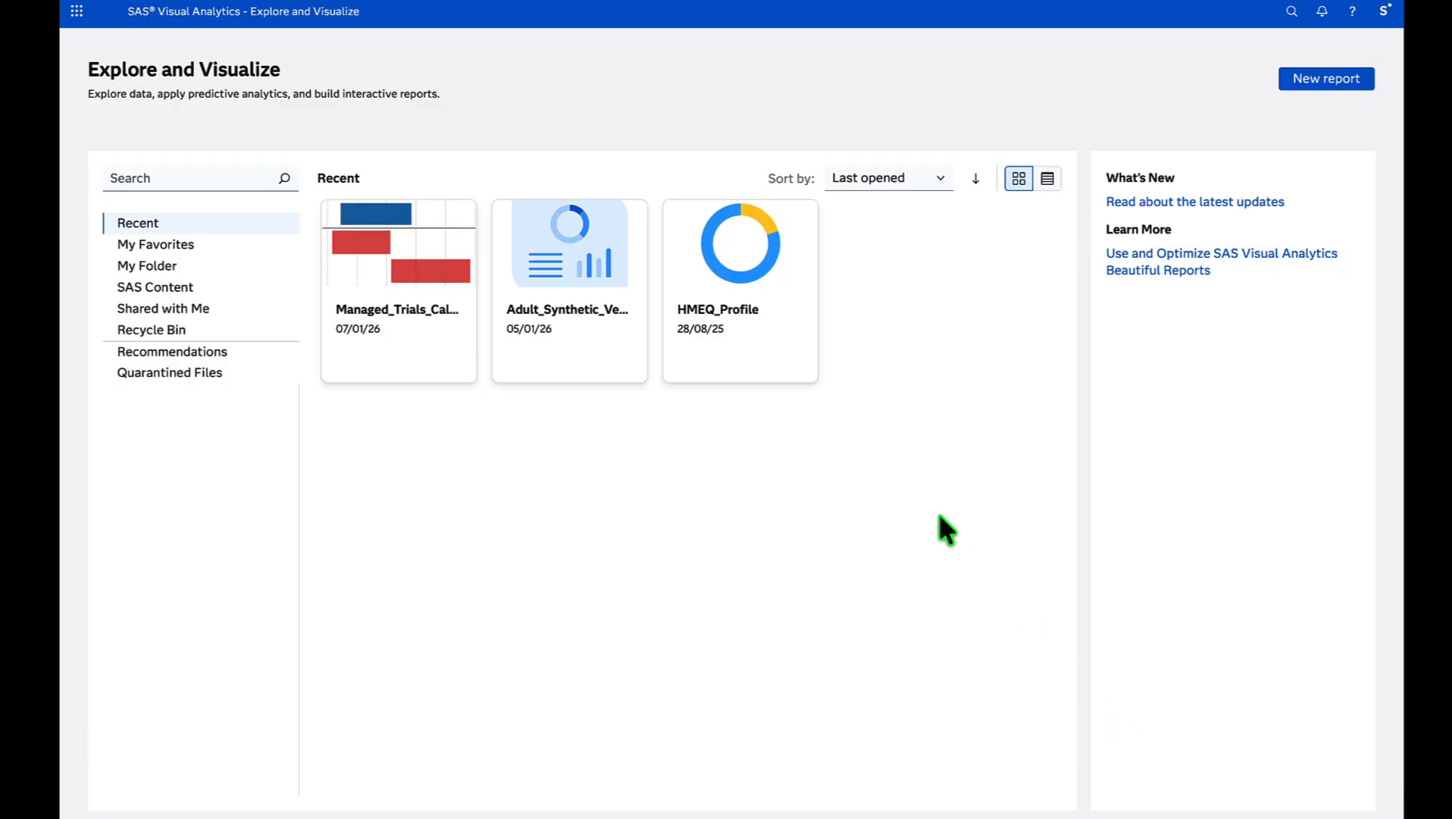
- Create a new report and choose the local file Example_VA_report.xlsx from the Desktop for data import
{"action": "left_click", "coordinate": [1315, 82]}
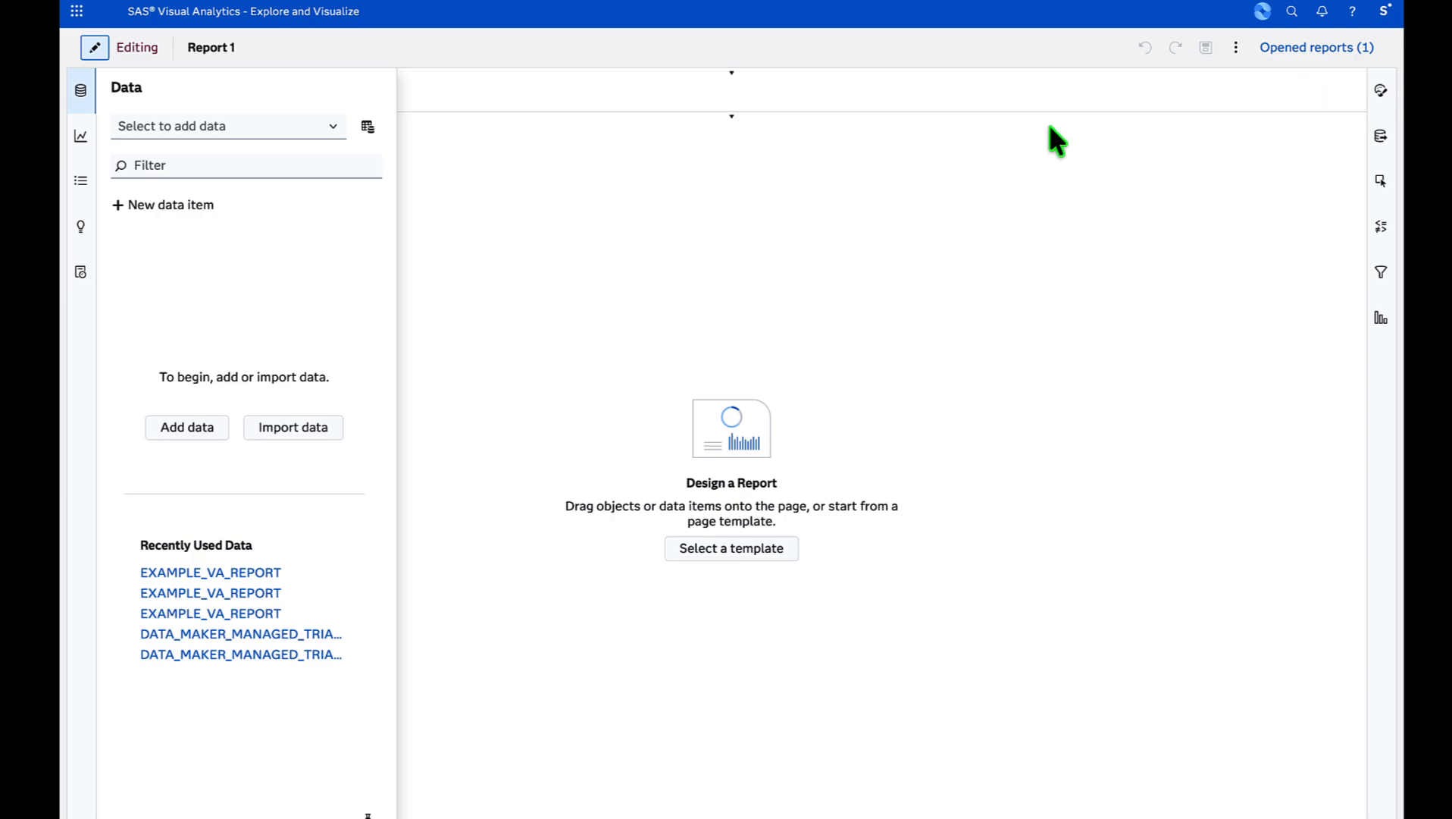
{"action": "left_click", "coordinate": [317, 128]}
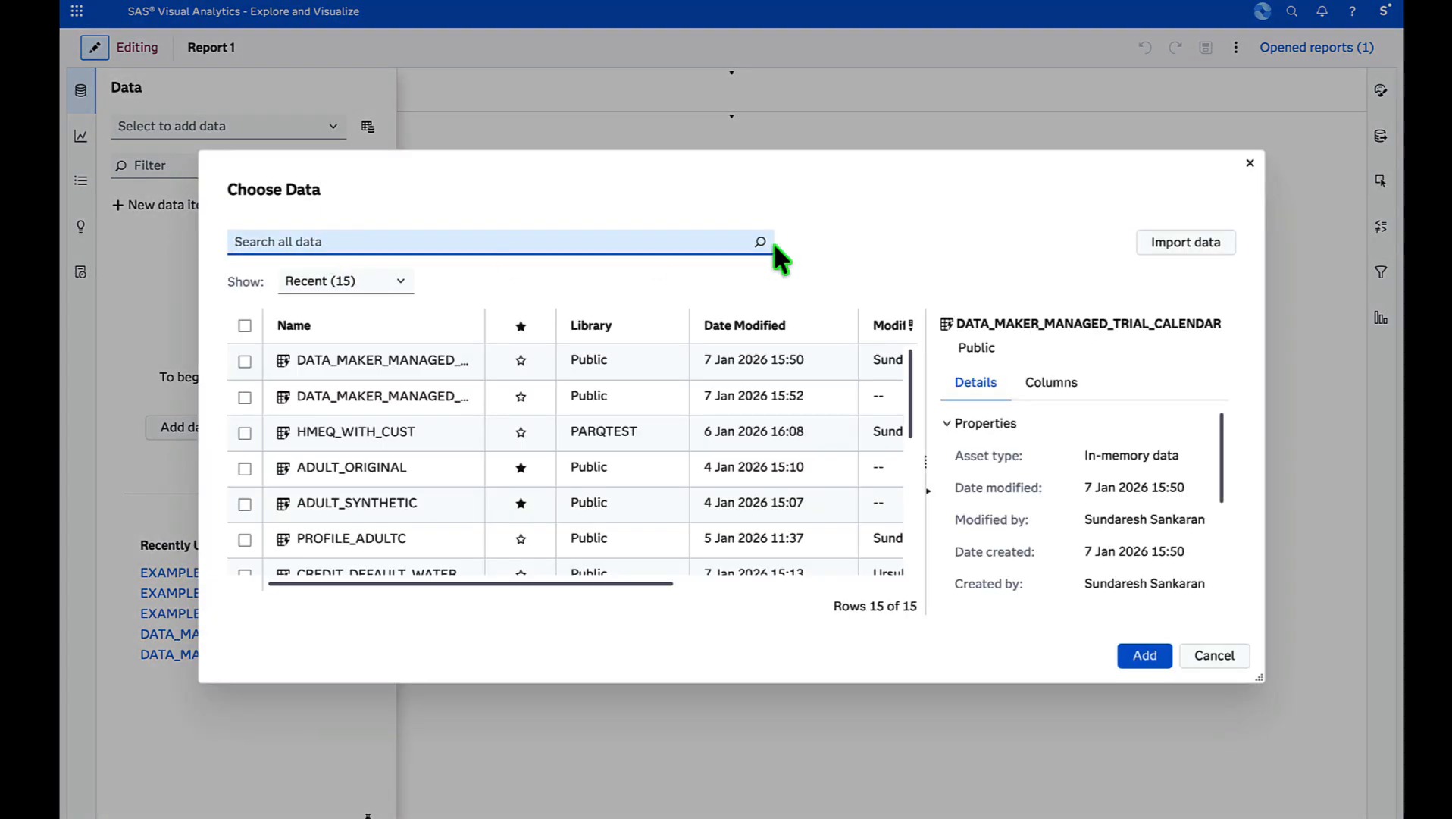
{"action": "left_click", "coordinate": [1188, 241]}
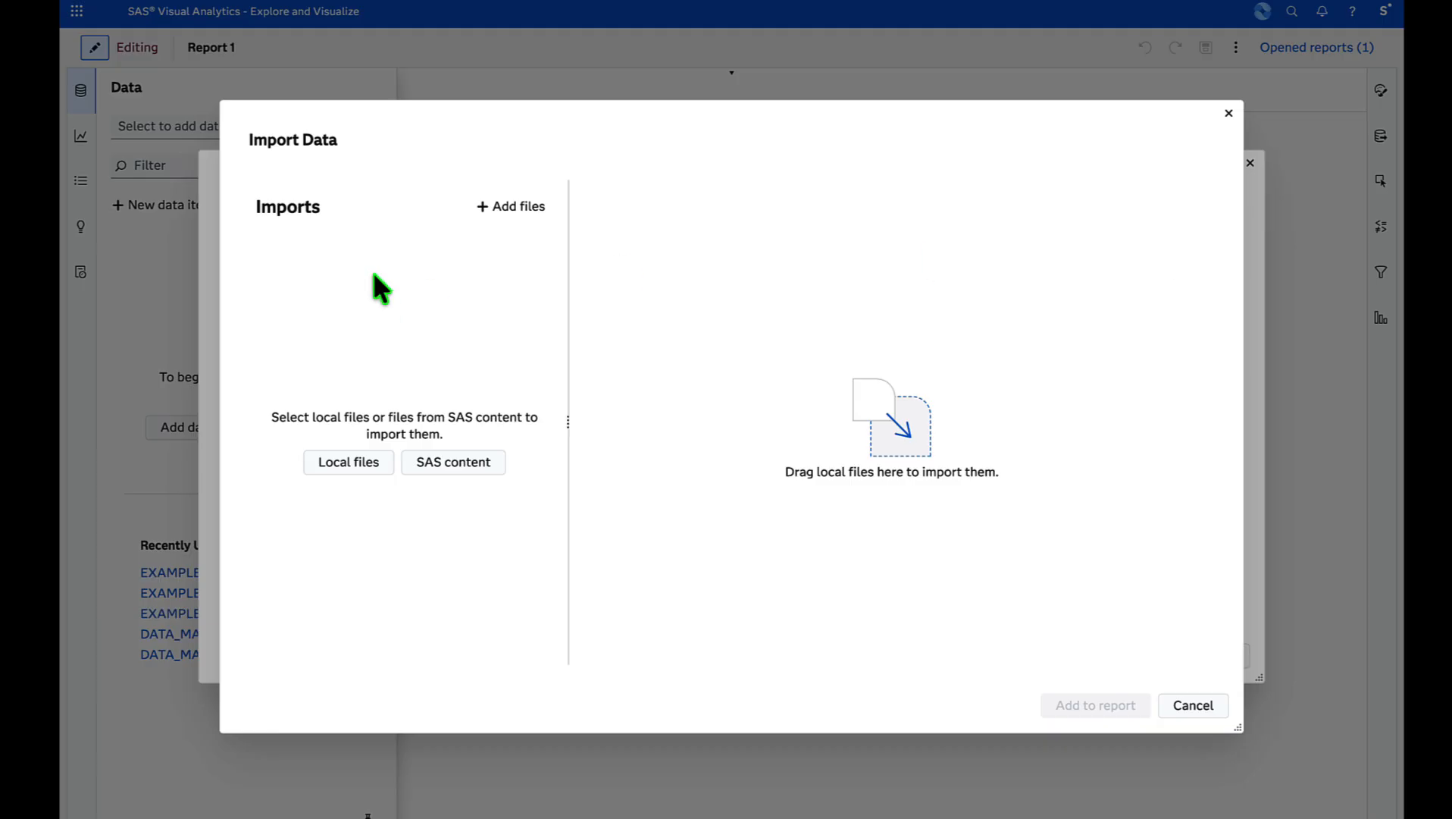
{"action": "left_click", "coordinate": [491, 206]}
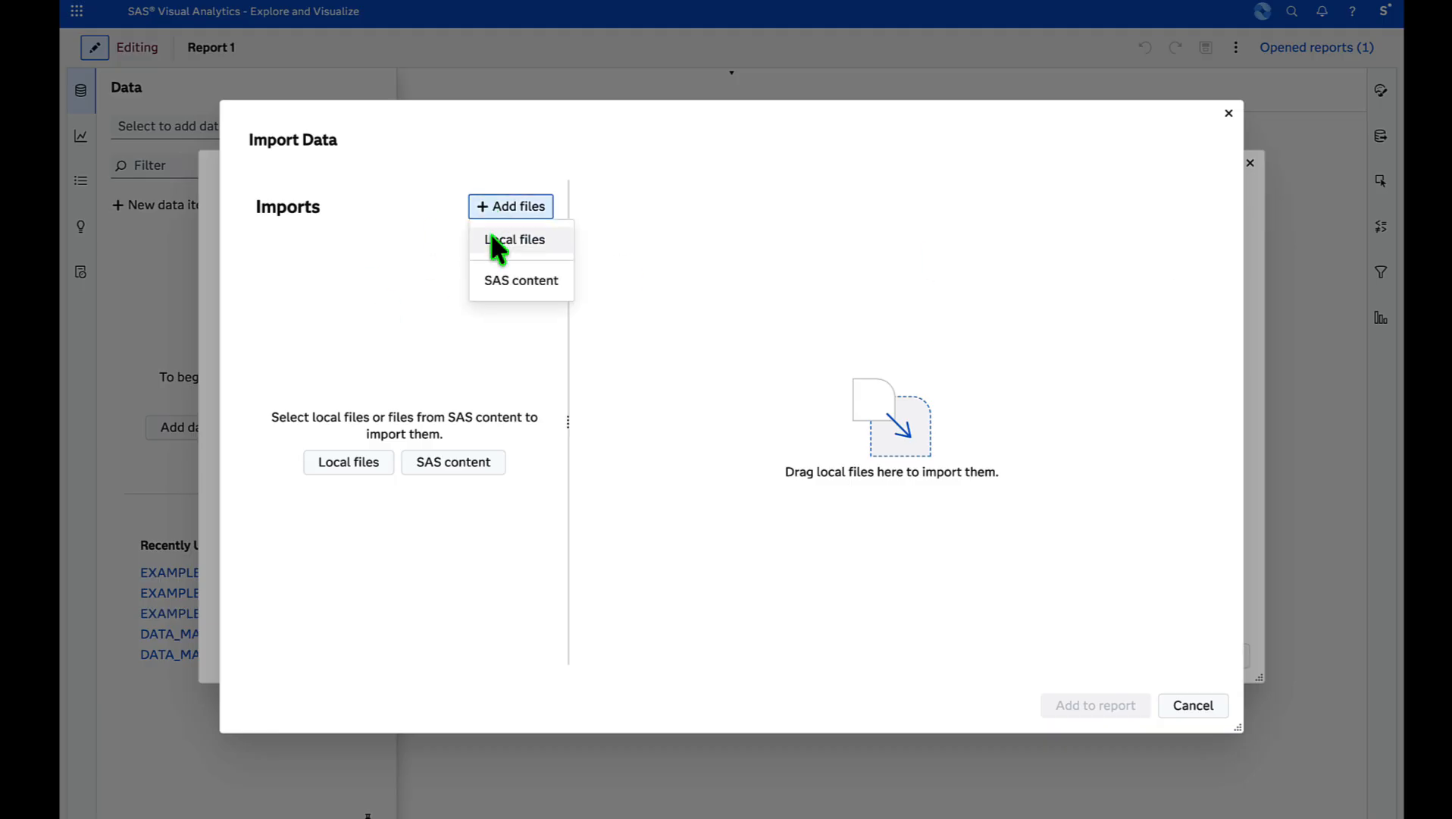
{"action": "left_click", "coordinate": [491, 238]}
{"action": "left_click", "coordinate": [325, 358]}
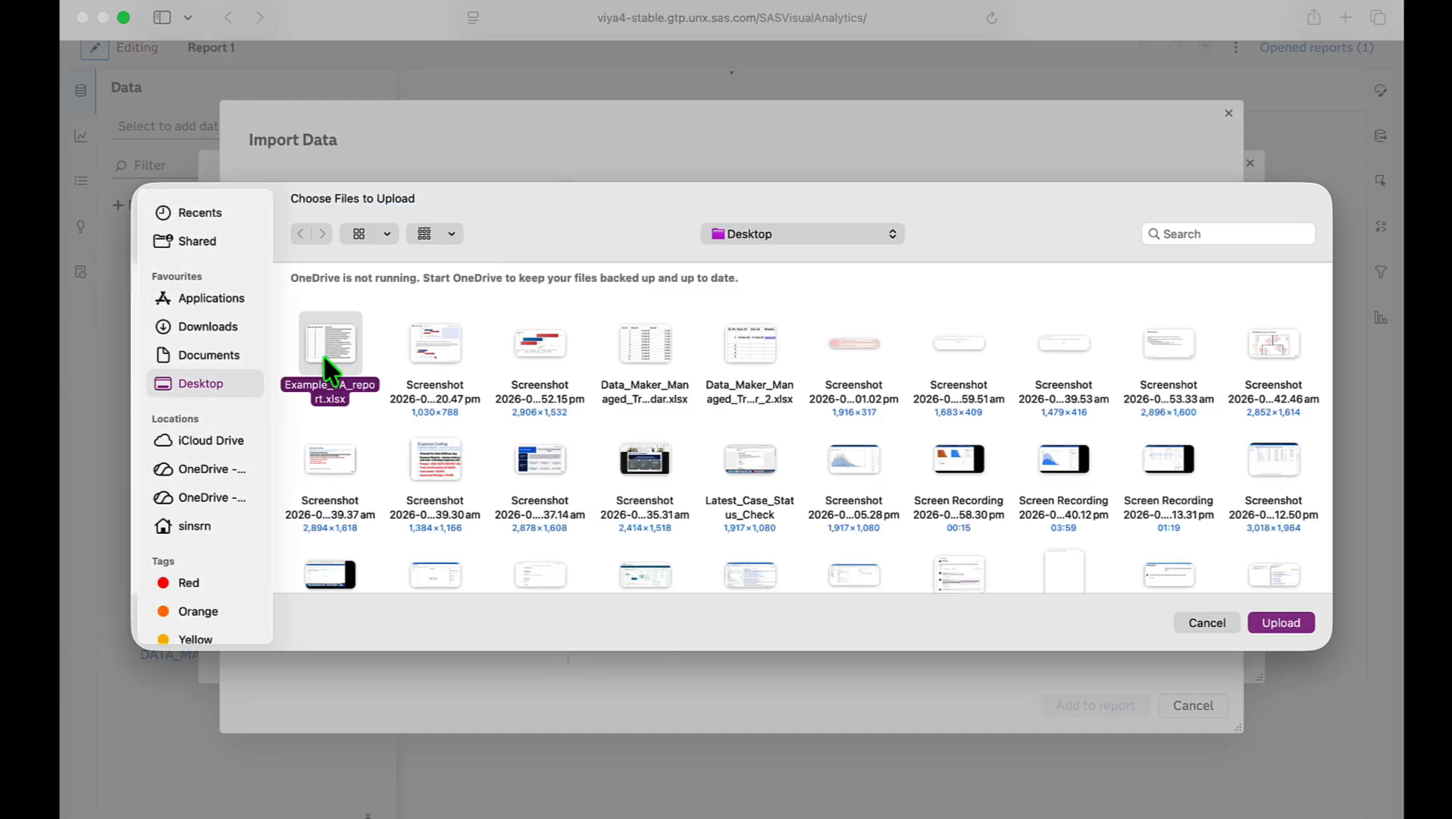
{"action": "double_click", "coordinate": [324, 354]}
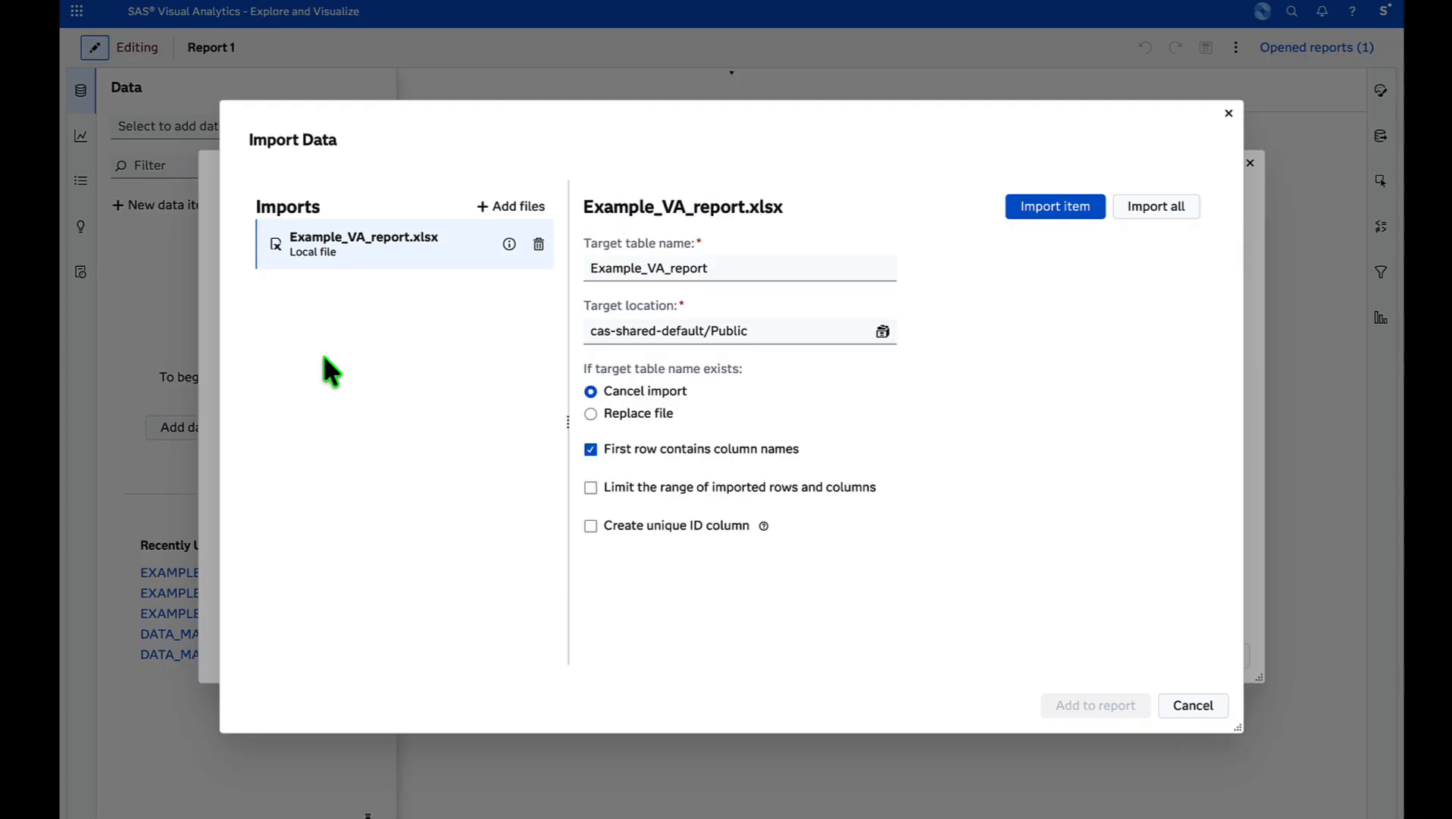
- Import the file with Replace file and a Unique_ID column enabled, and add the resulting table to the report
{"action": "left_click", "coordinate": [644, 414]}
{"action": "left_click", "coordinate": [701, 527]}
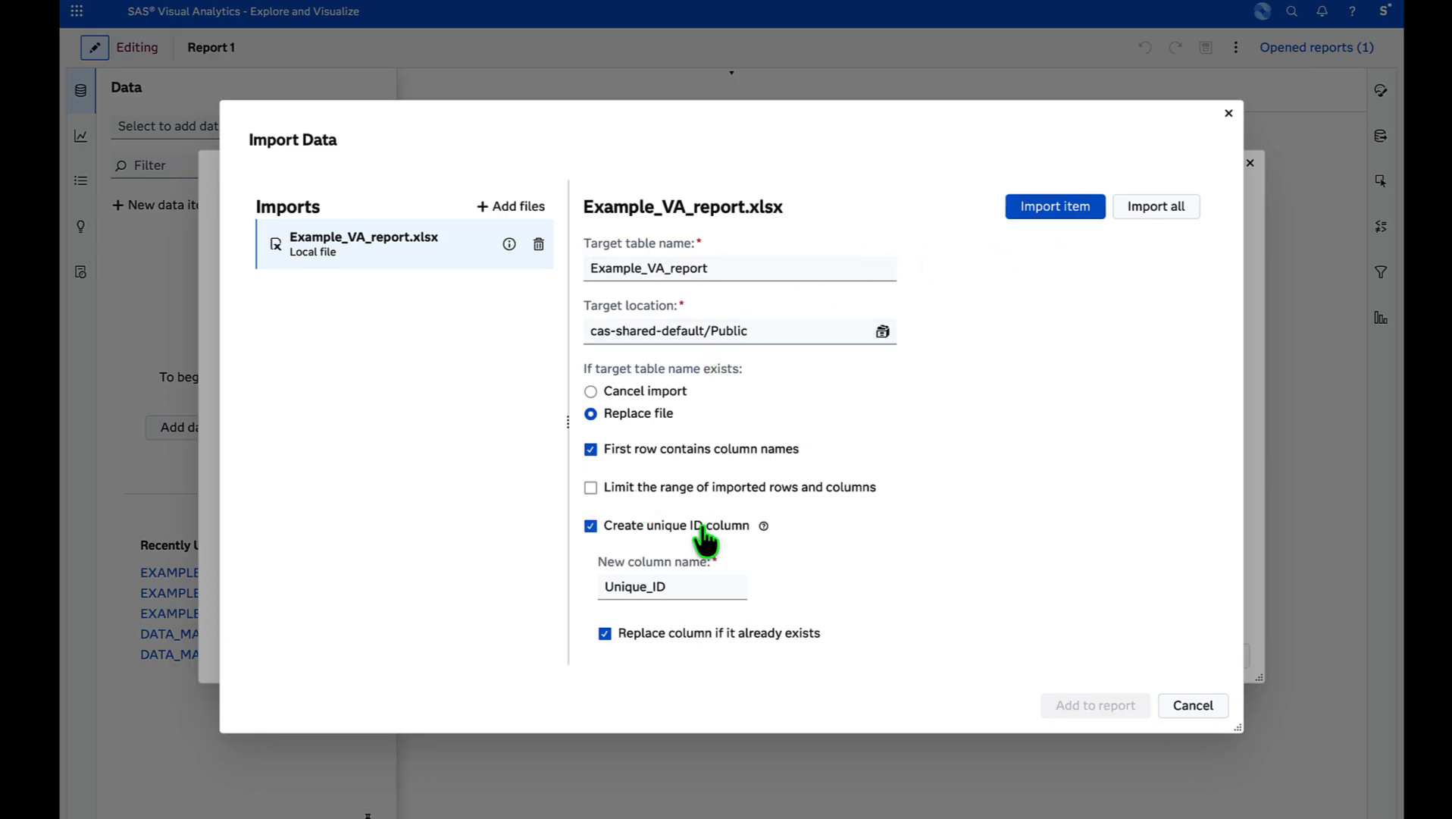
{"action": "left_click", "coordinate": [1046, 216]}
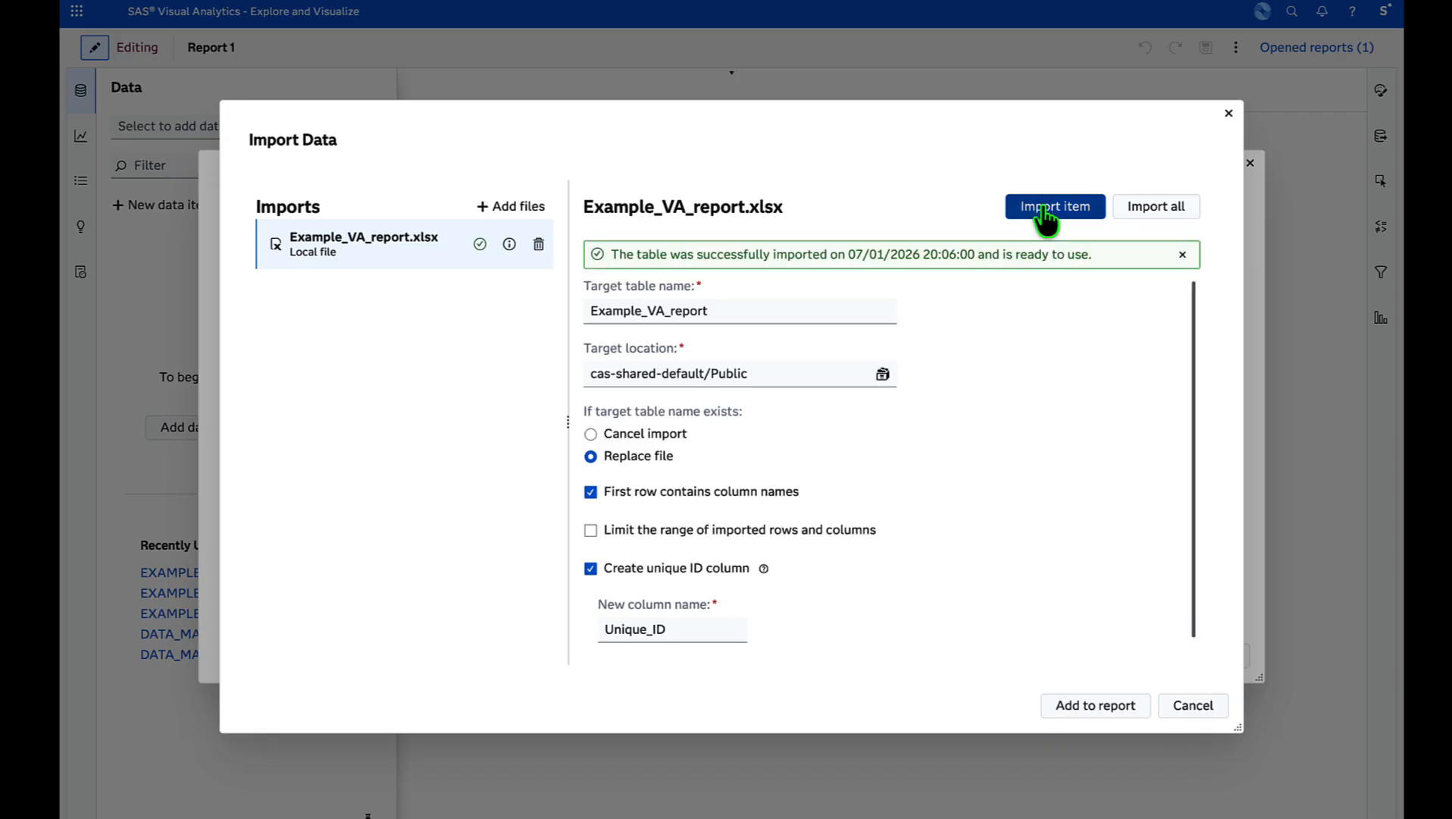
{"action": "left_click", "coordinate": [1076, 703]}
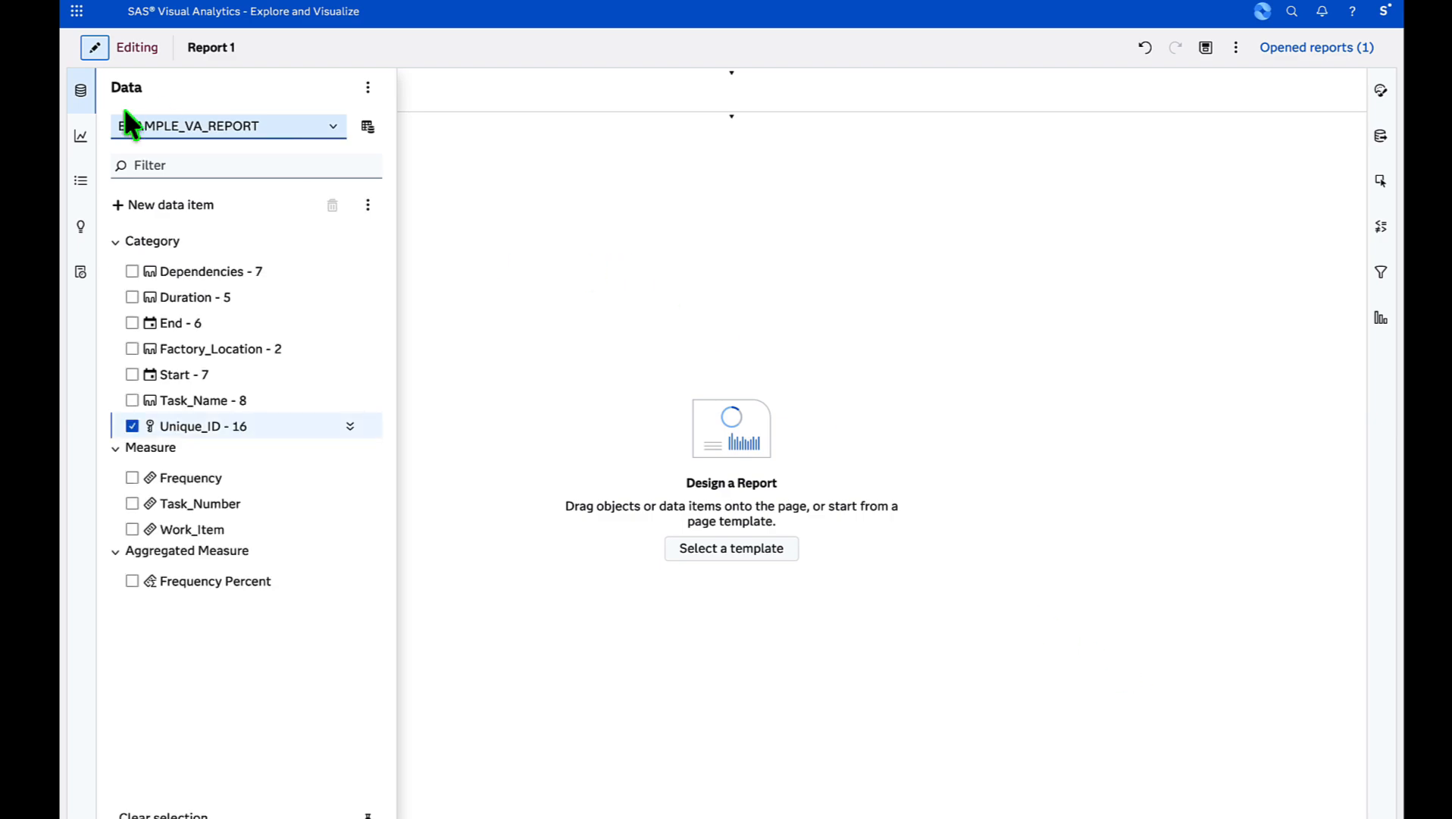
- Find the Schedule chart object and add it to the report page
{"action": "left_click", "coordinate": [82, 138]}
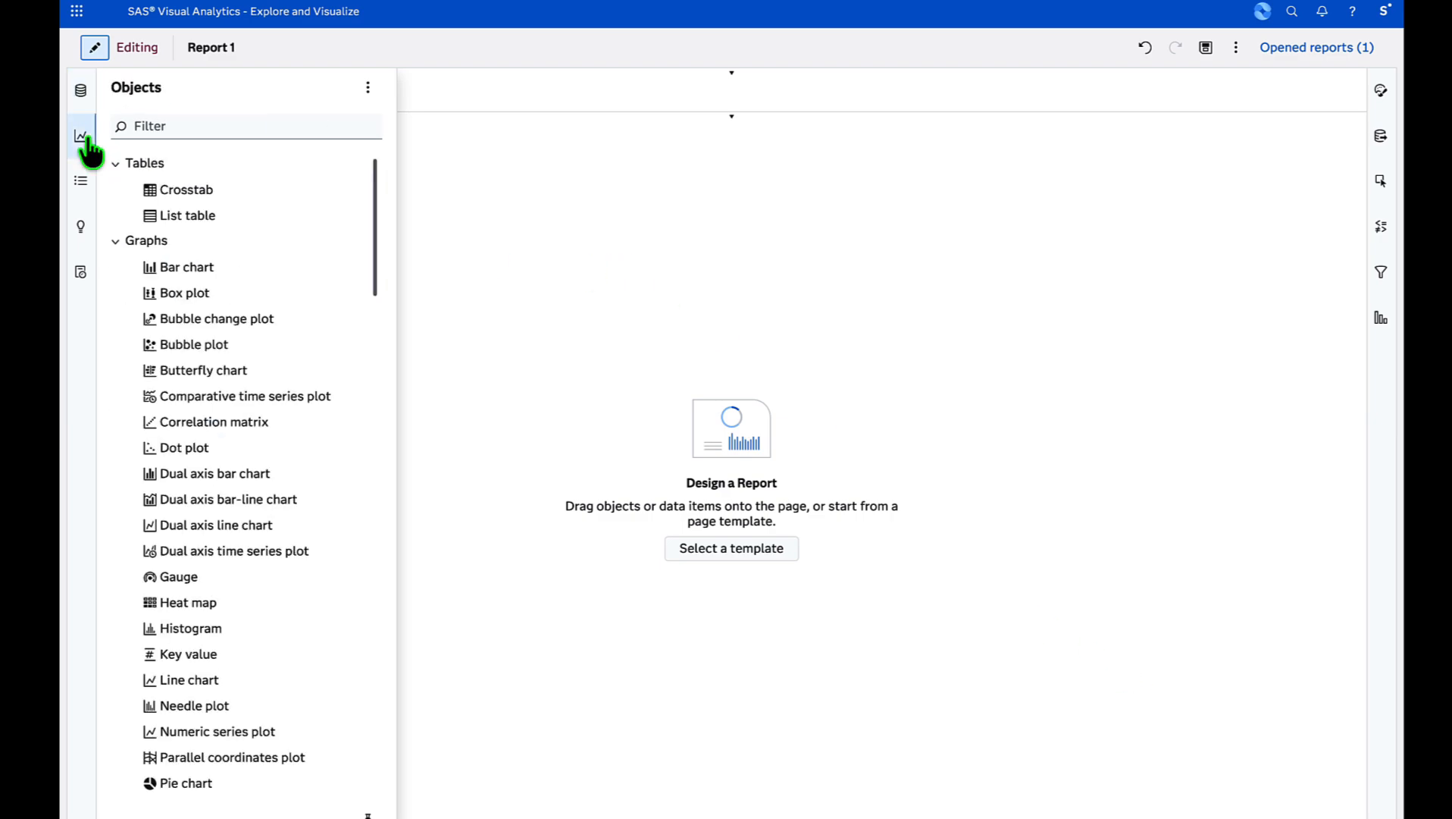
{"action": "left_click", "coordinate": [151, 124]}
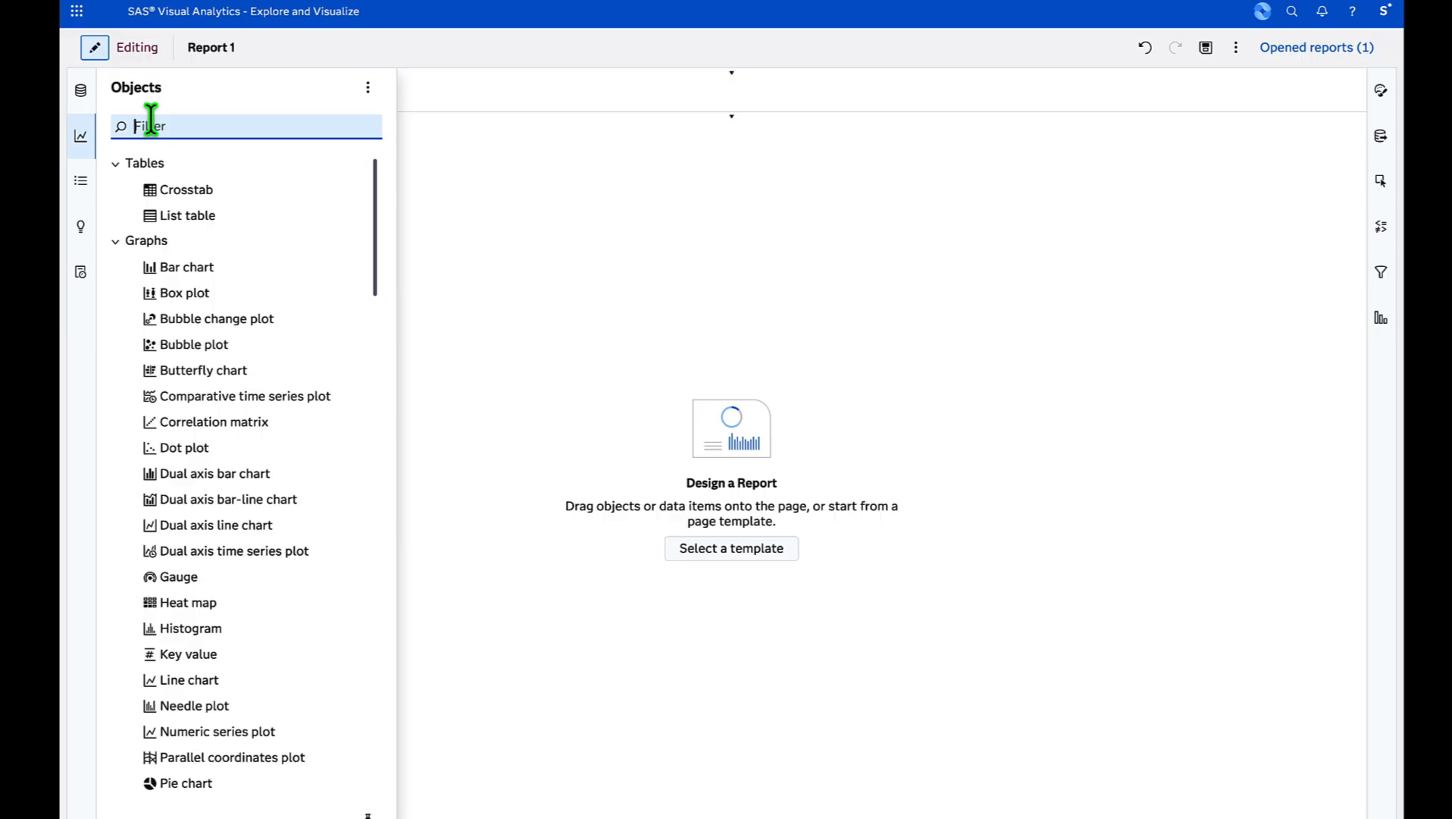
{"action": "type", "text": "schedul"}
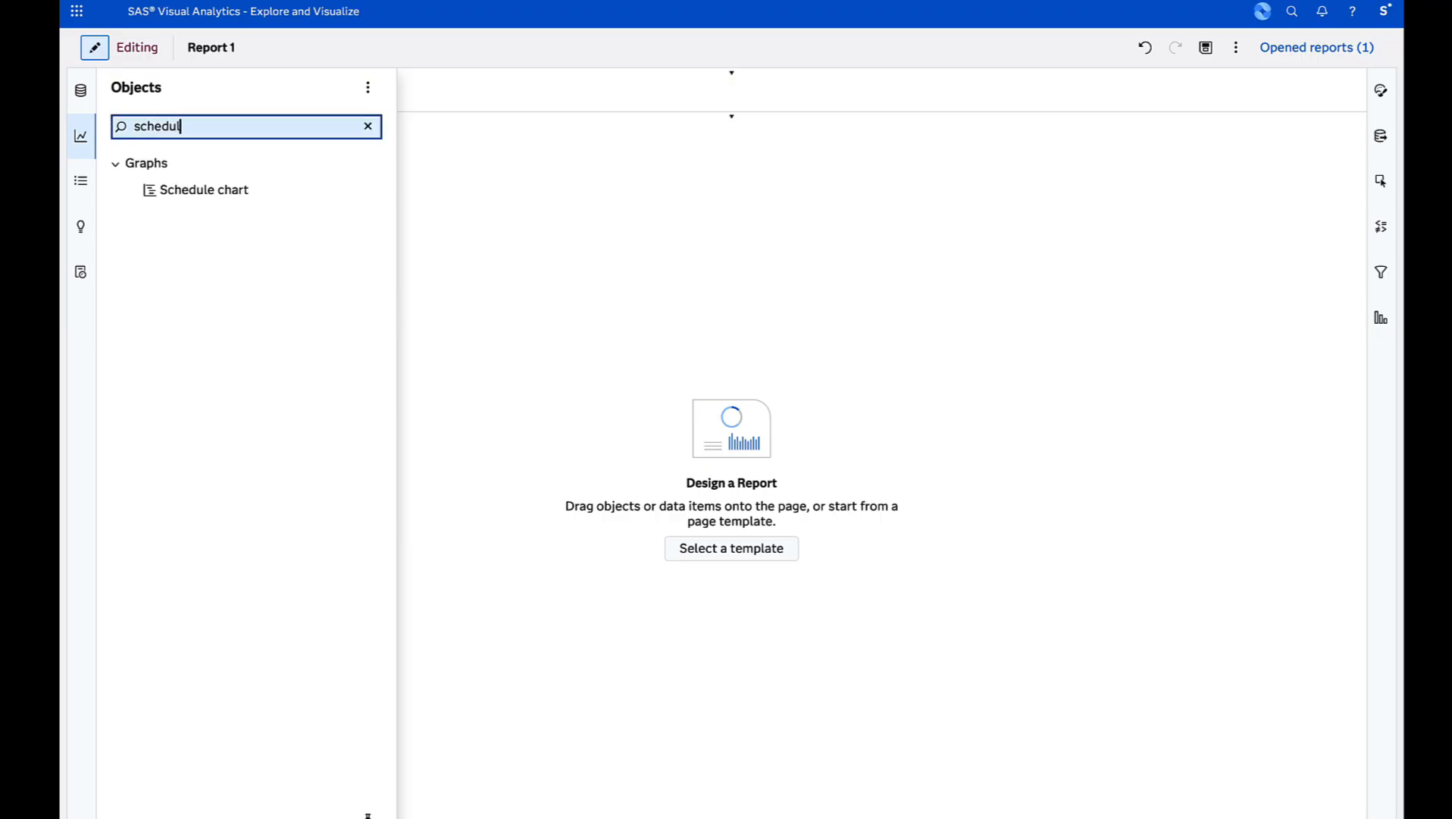
{"action": "type", "text": "e"}
{"action": "double_click", "coordinate": [195, 190]}
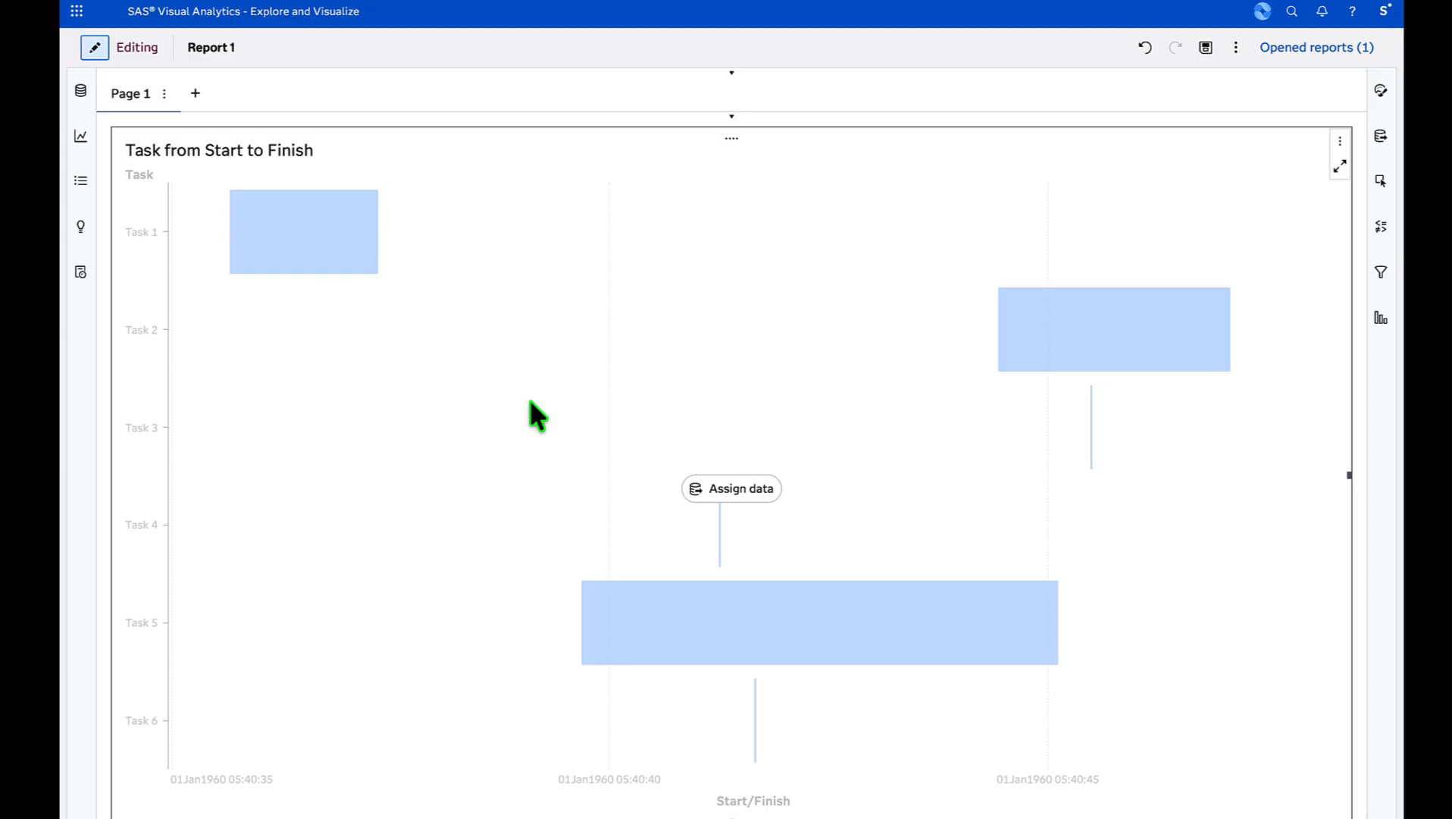
- Assign Task_Name, Start and End to the schedule chart's Task, Start and Finish roles
{"action": "left_click", "coordinate": [756, 489]}
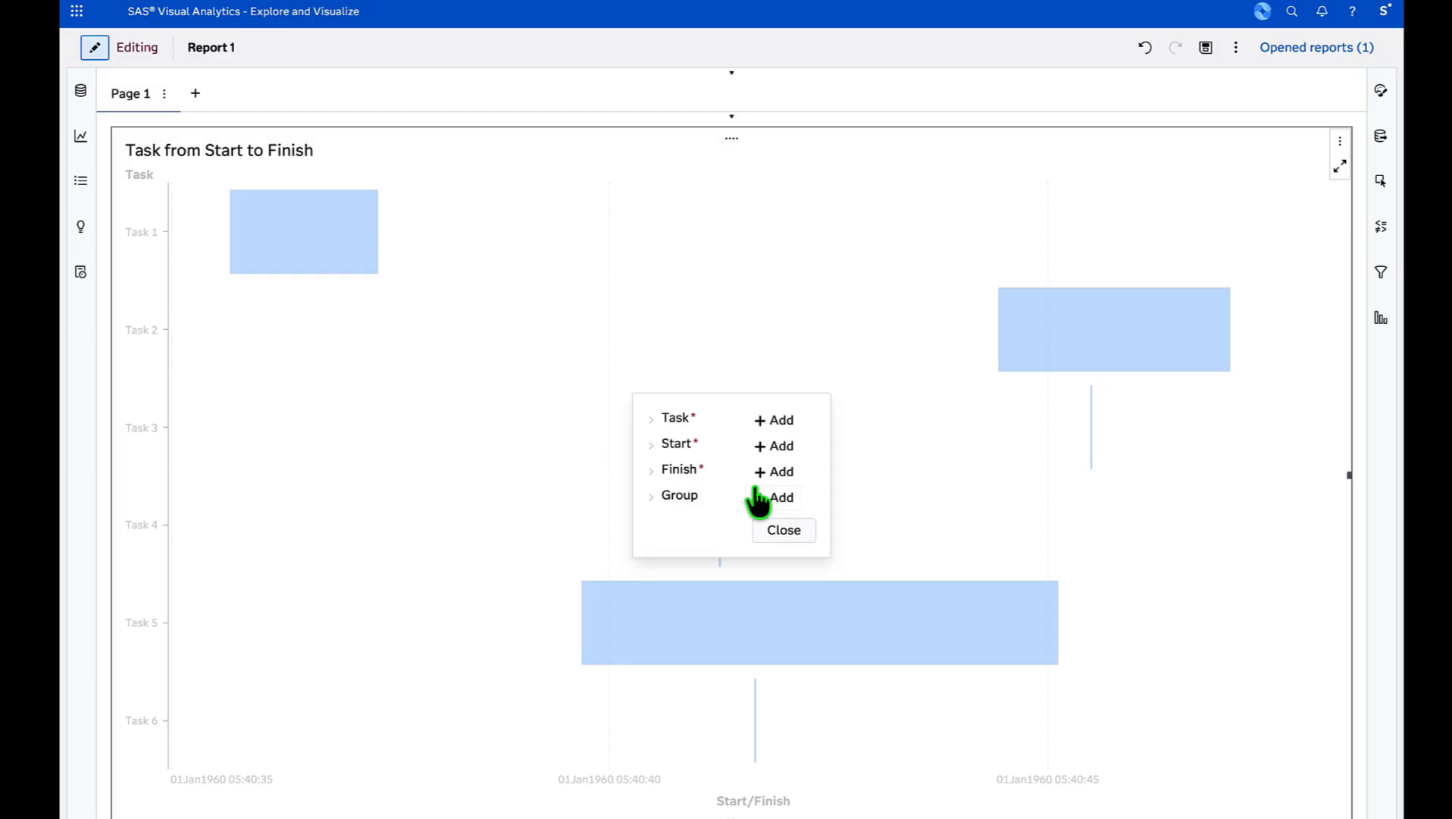
{"action": "left_click", "coordinate": [779, 420]}
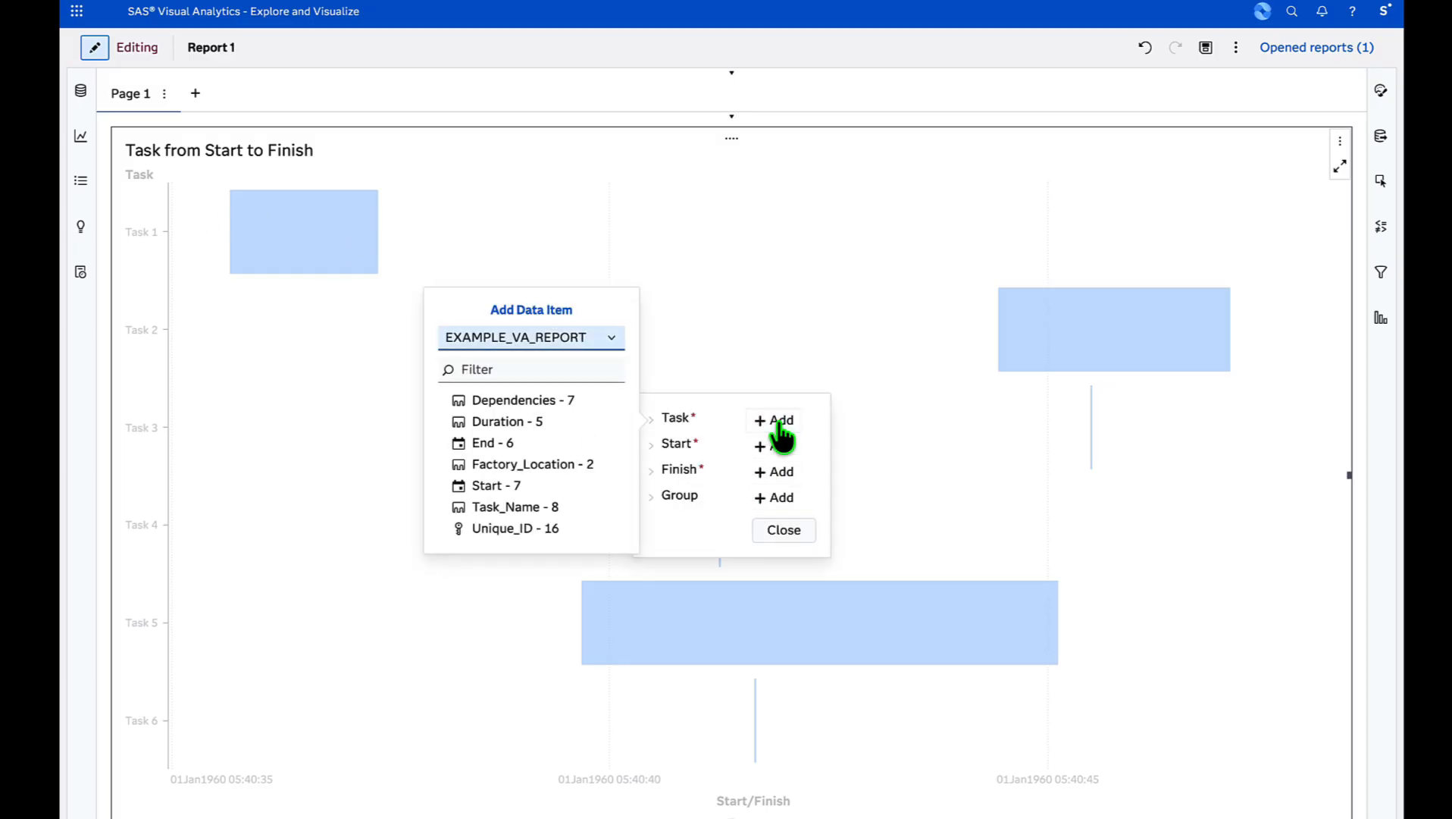
{"action": "left_click", "coordinate": [507, 509]}
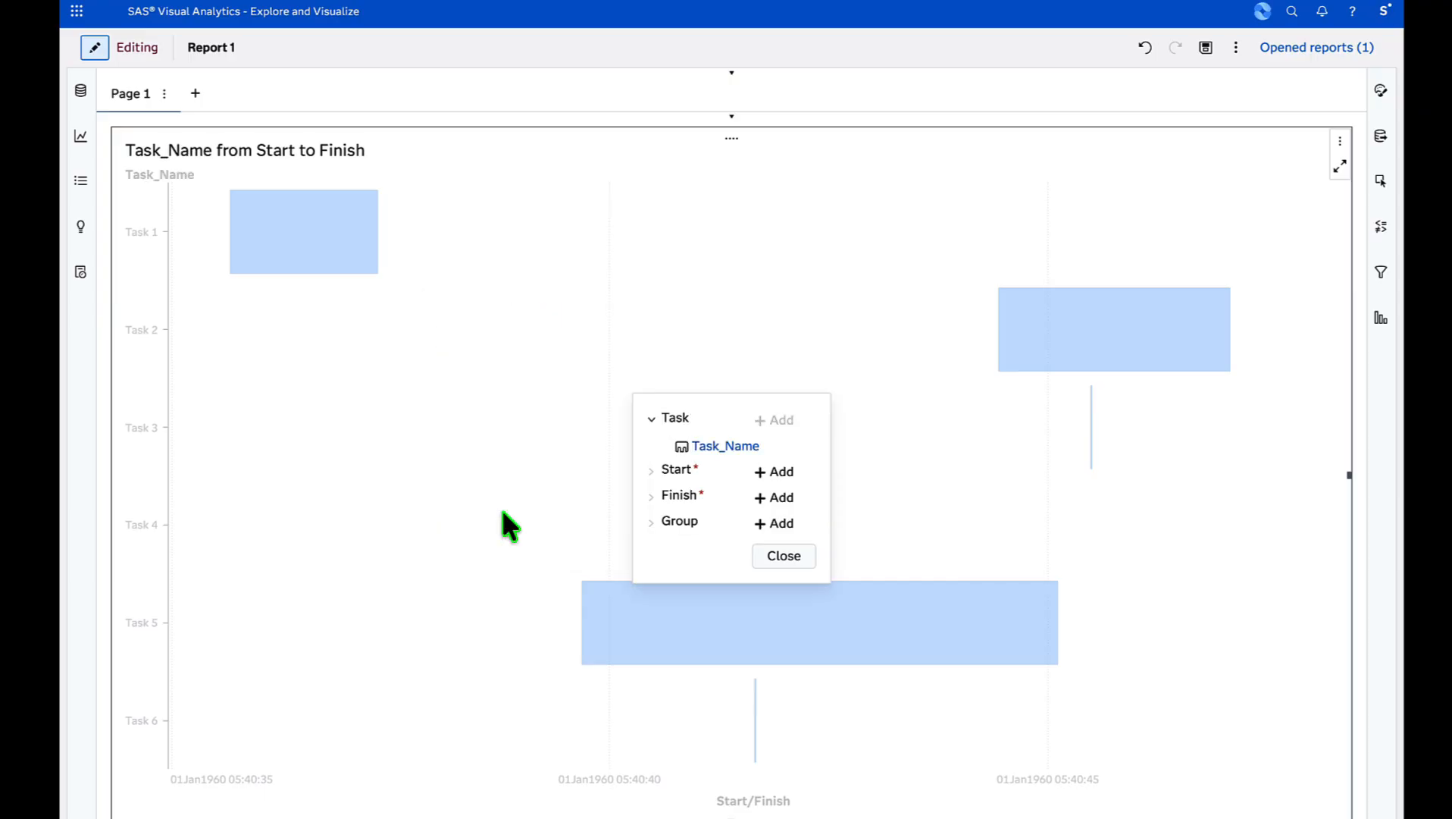
{"action": "left_click", "coordinate": [772, 473]}
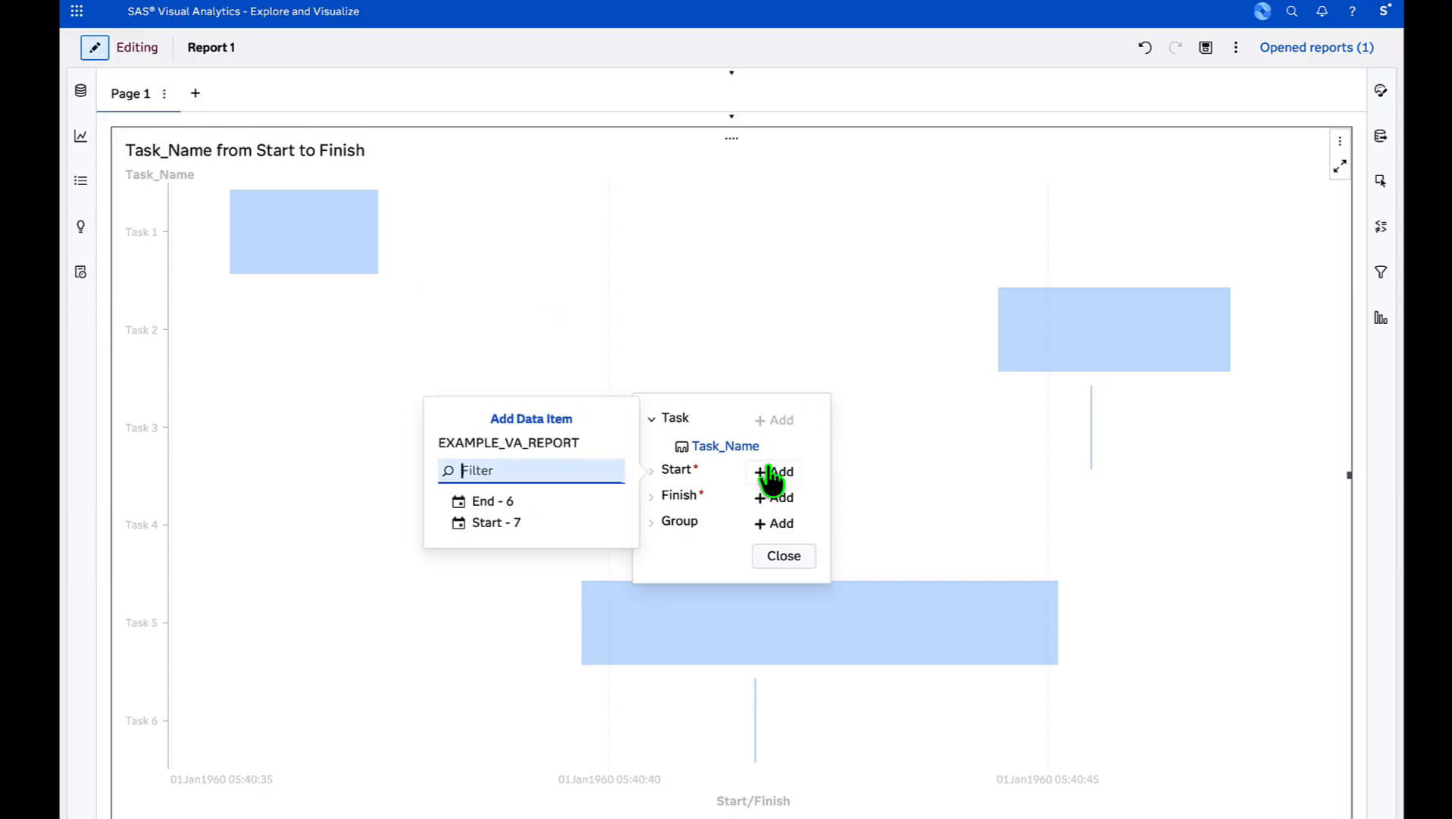
{"action": "left_click", "coordinate": [482, 524]}
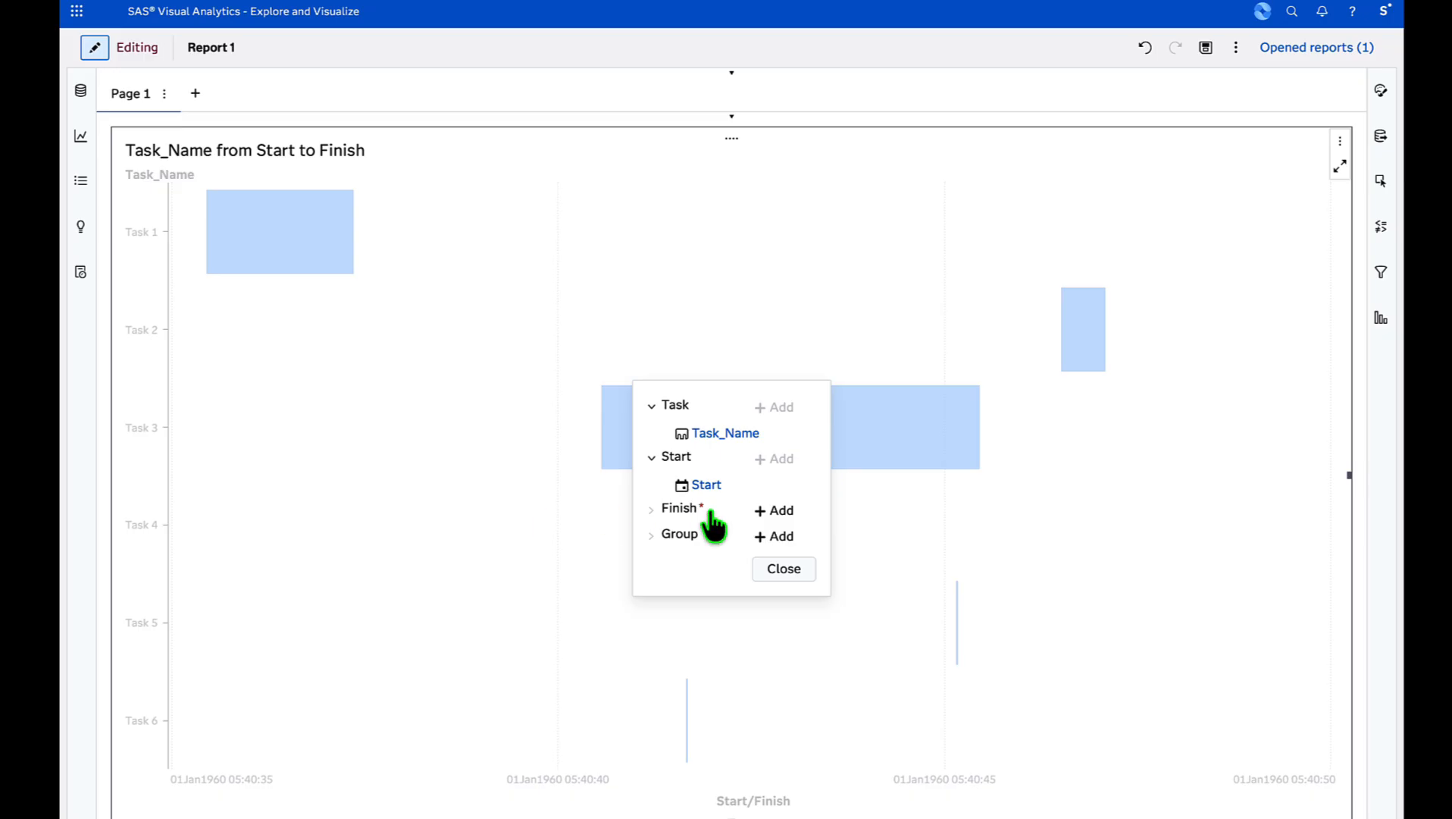
{"action": "left_click", "coordinate": [775, 510]}
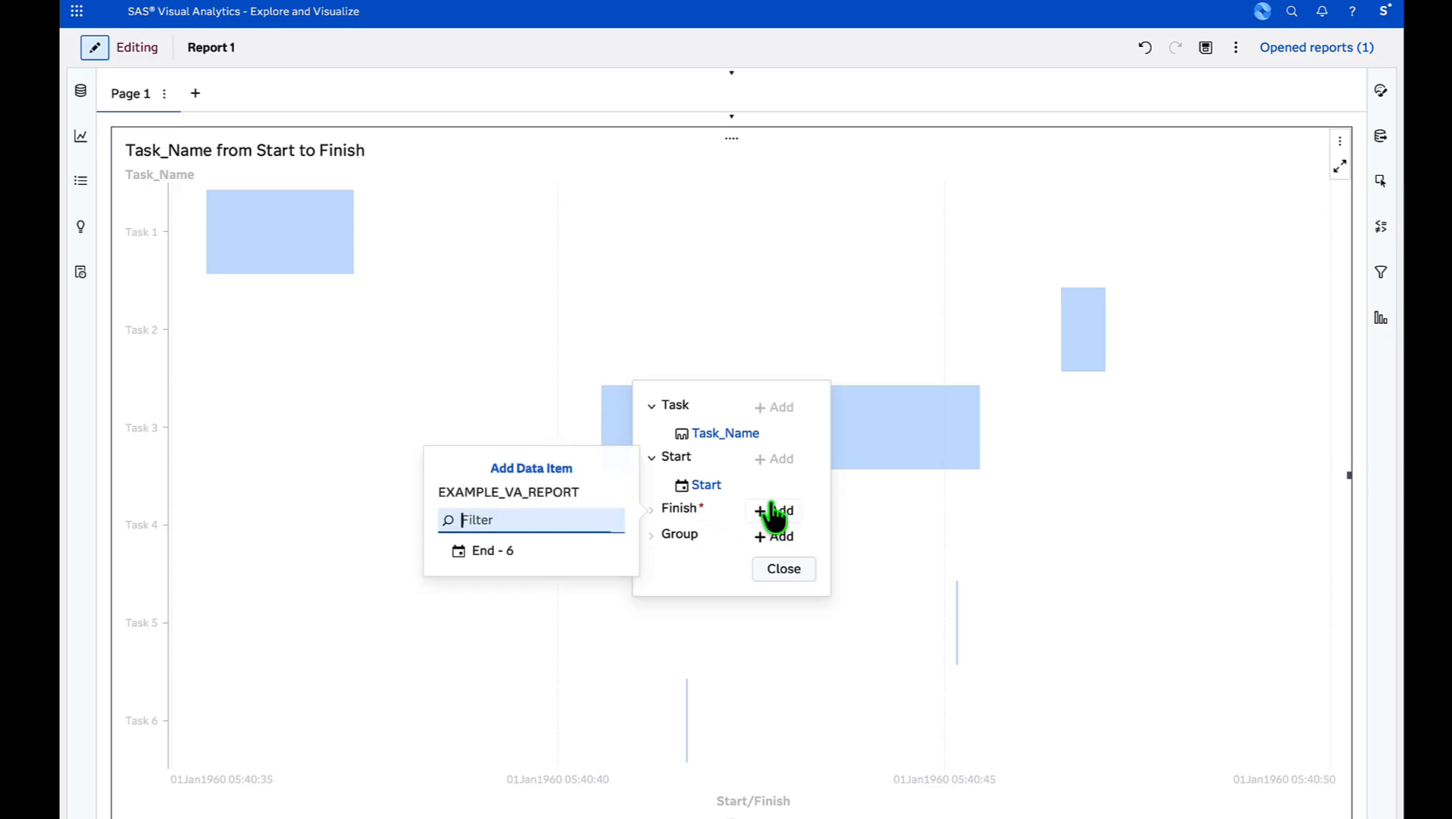
{"action": "left_click", "coordinate": [482, 549]}
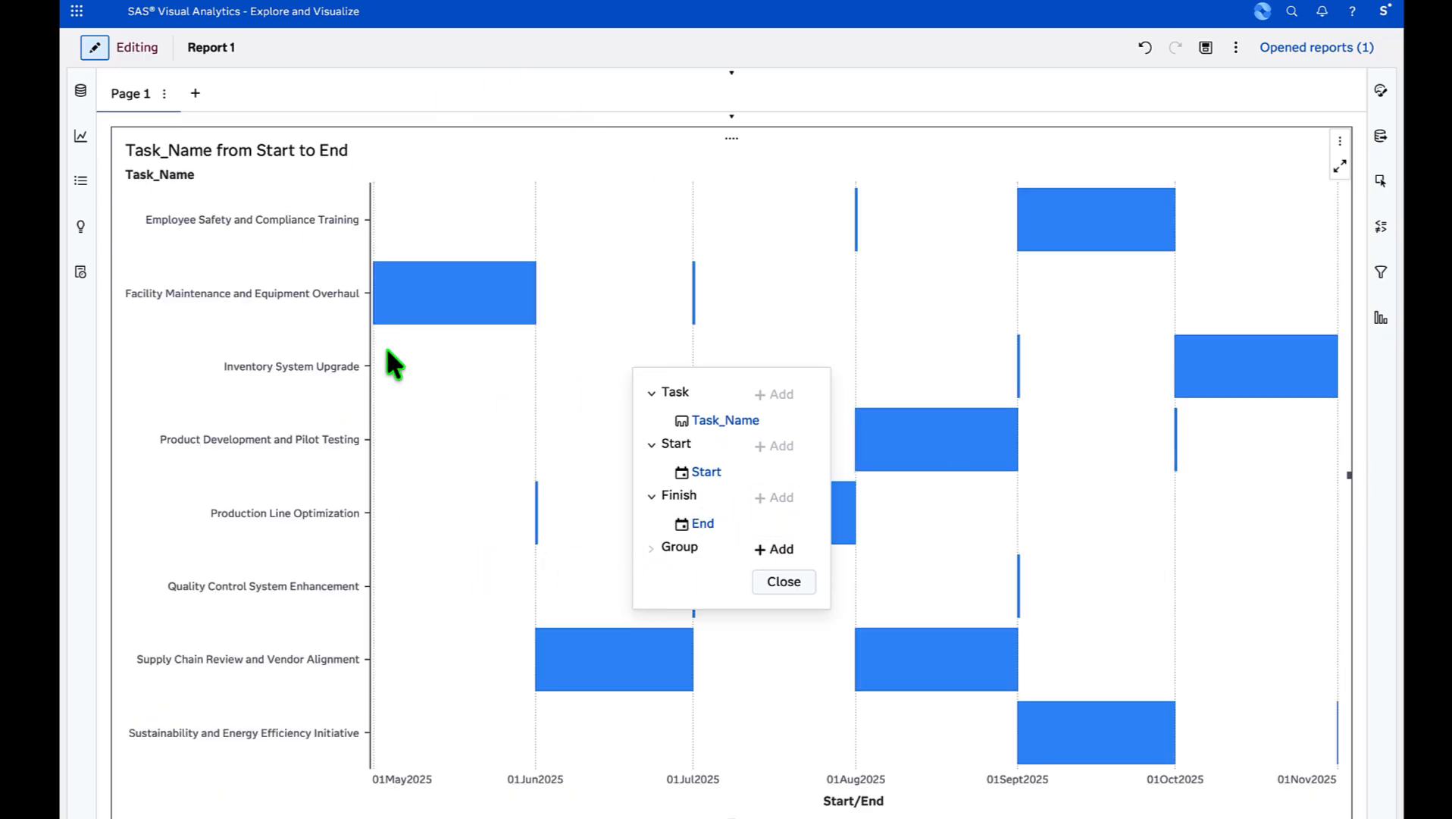
- Group the schedule chart by Factory_Location and finish the data assignment
{"action": "left_click", "coordinate": [772, 552]}
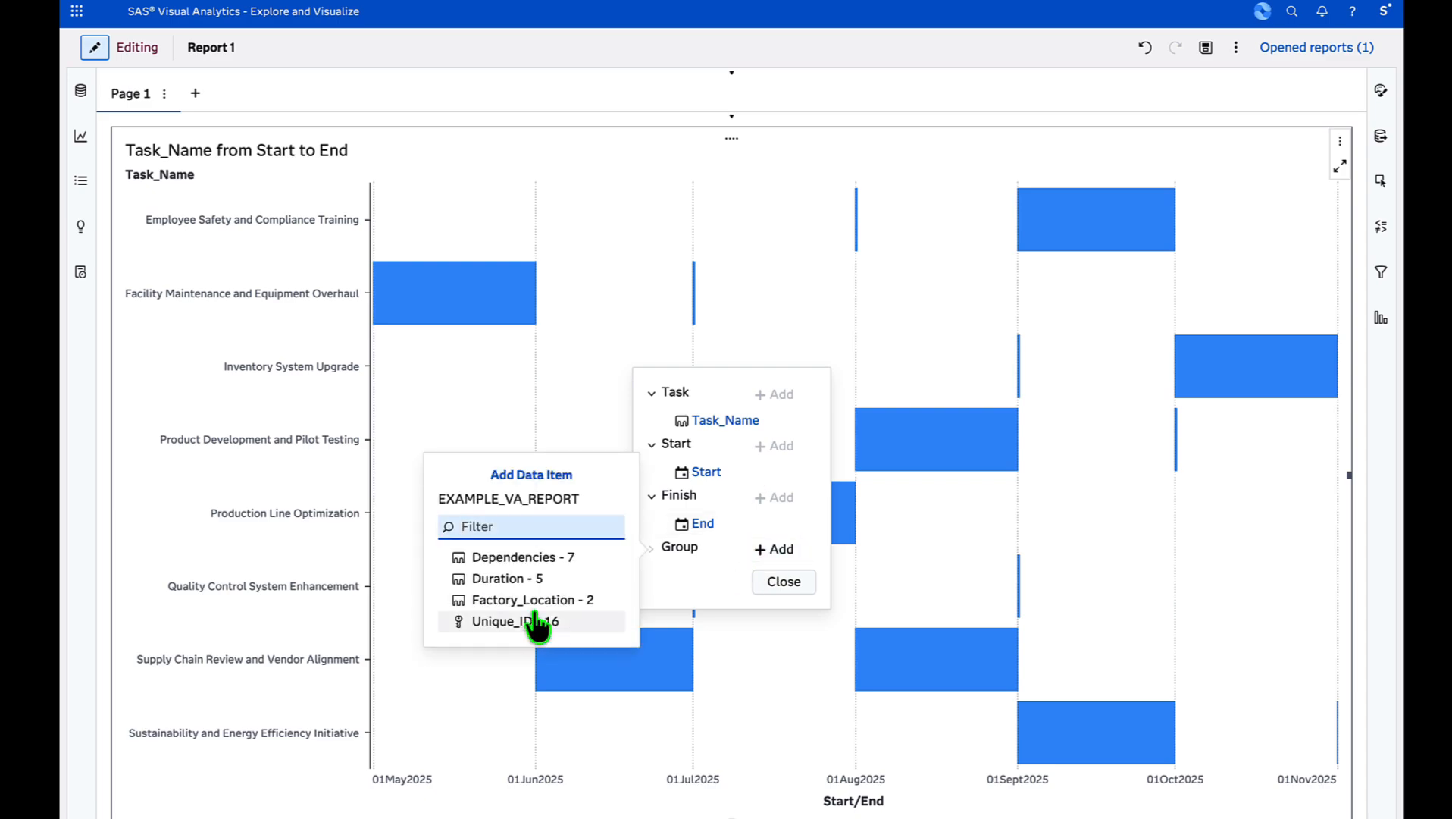
{"action": "left_click", "coordinate": [530, 600]}
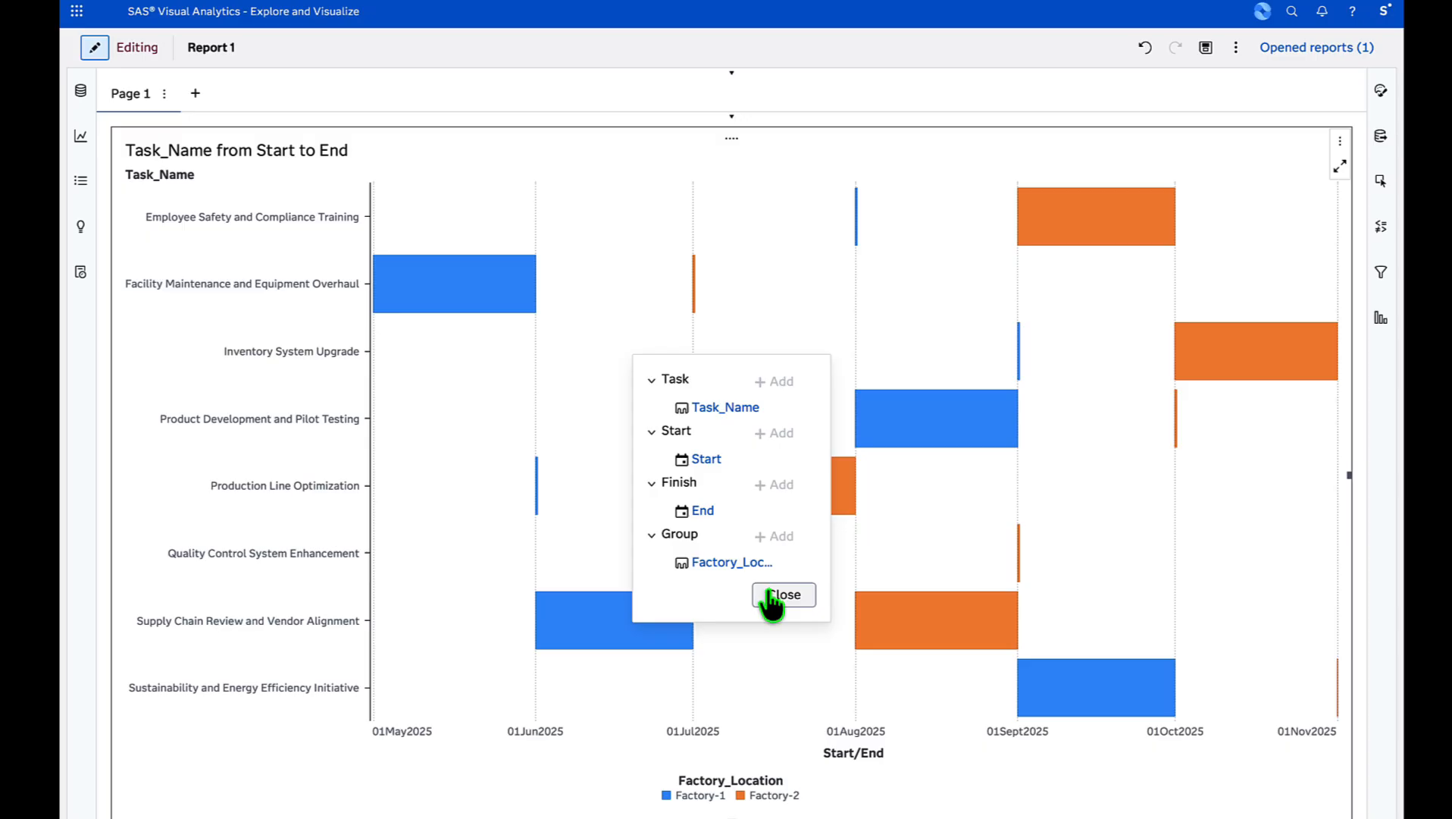
{"action": "left_click", "coordinate": [771, 599]}
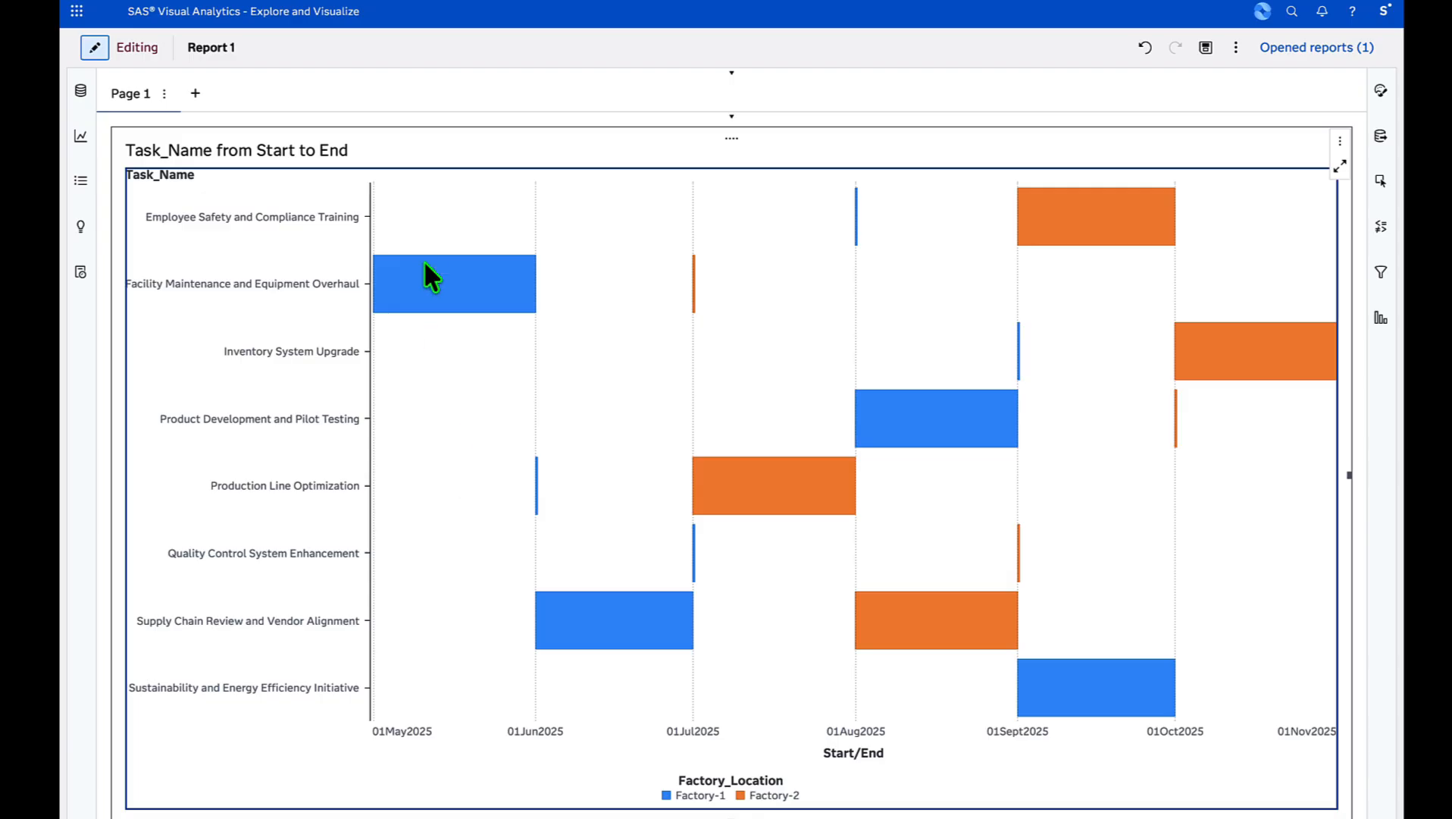
- Examine which sort options the schedule chart offers from its task axis and its date axis
{"action": "mouse_move", "coordinate": [420, 300]}
{"action": "right_click", "coordinate": [292, 308]}
{"action": "mouse_move", "coordinate": [341, 338]}
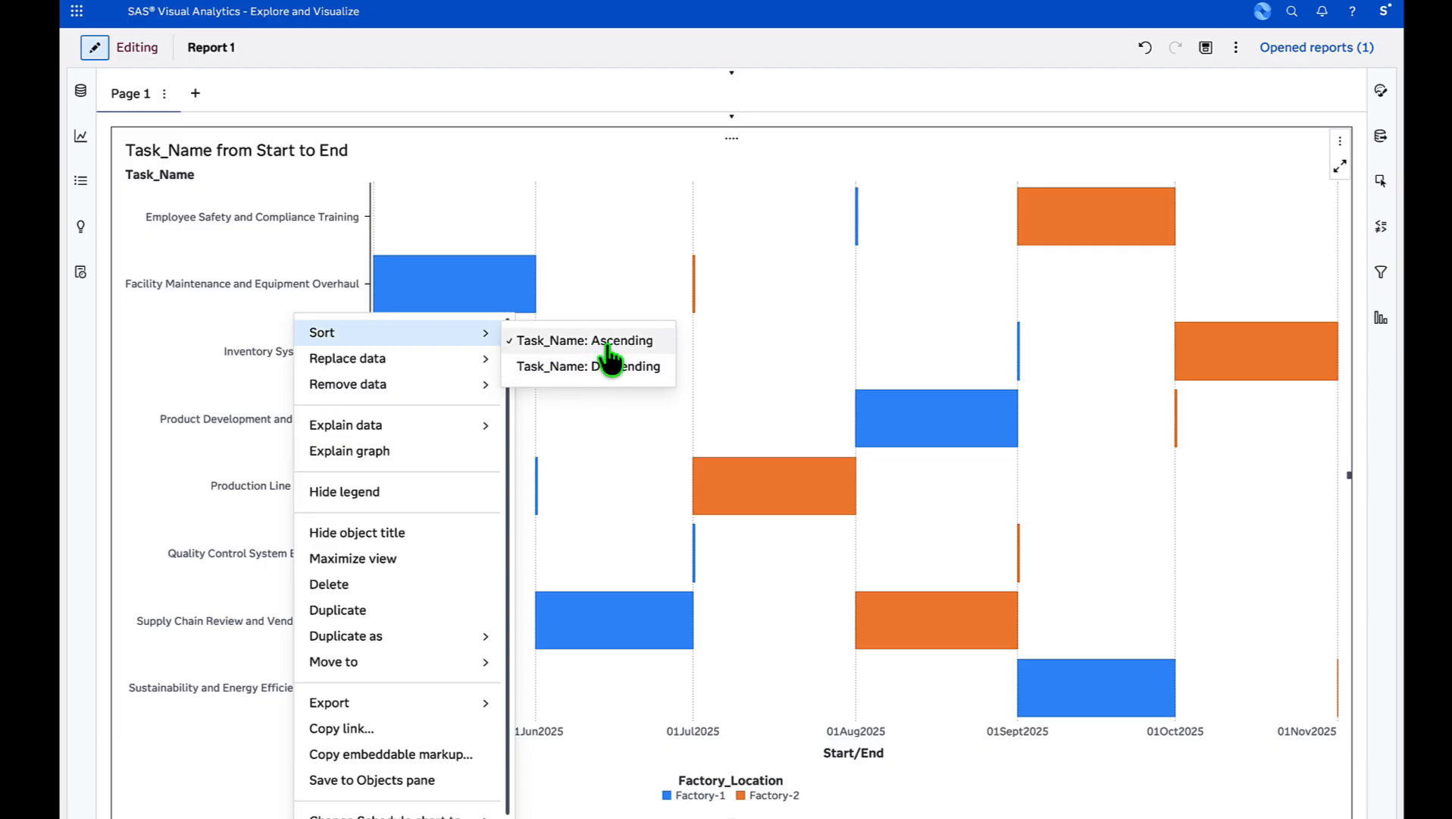
{"action": "left_click", "coordinate": [273, 233]}
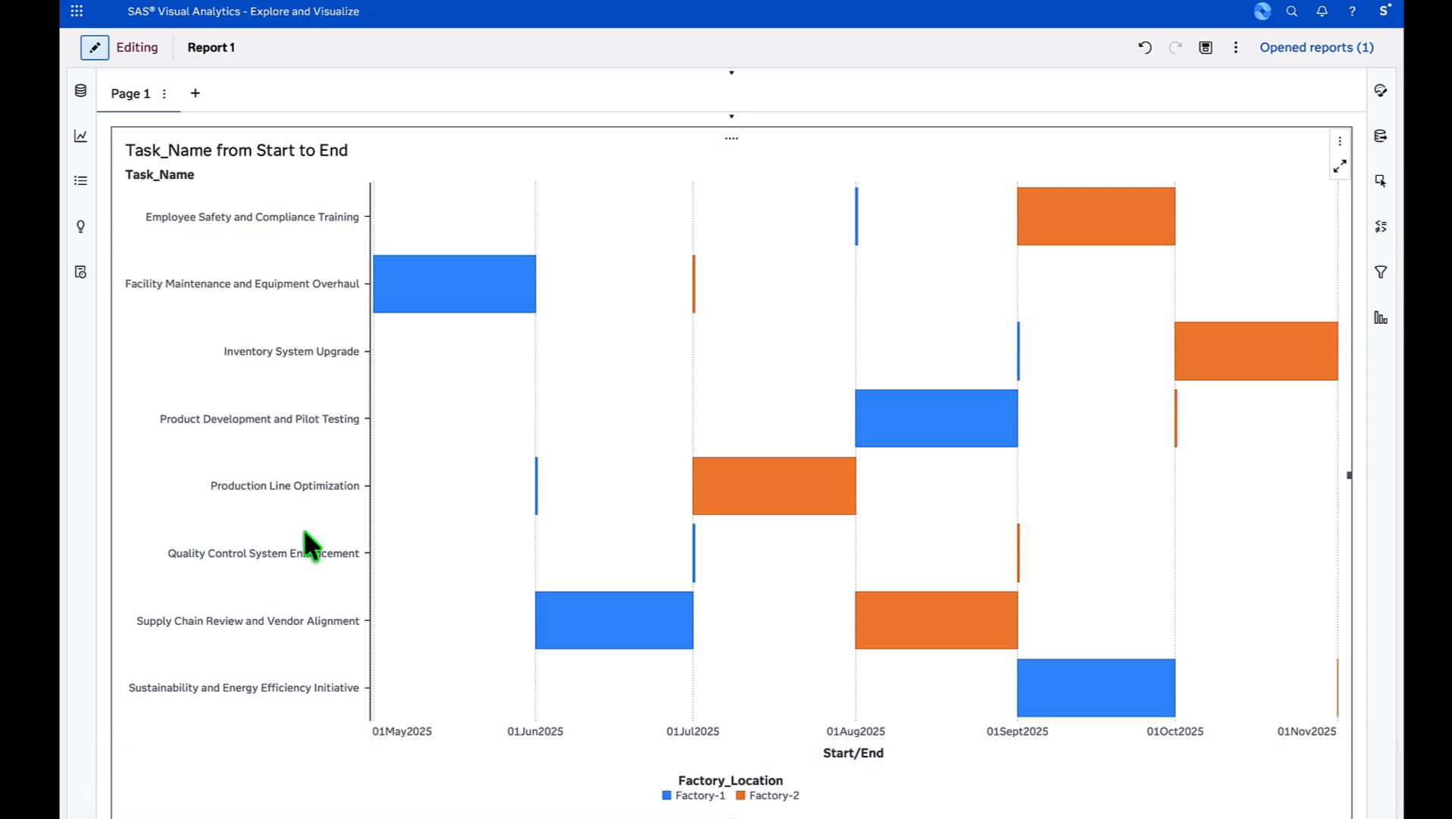
{"action": "right_click", "coordinate": [756, 764]}
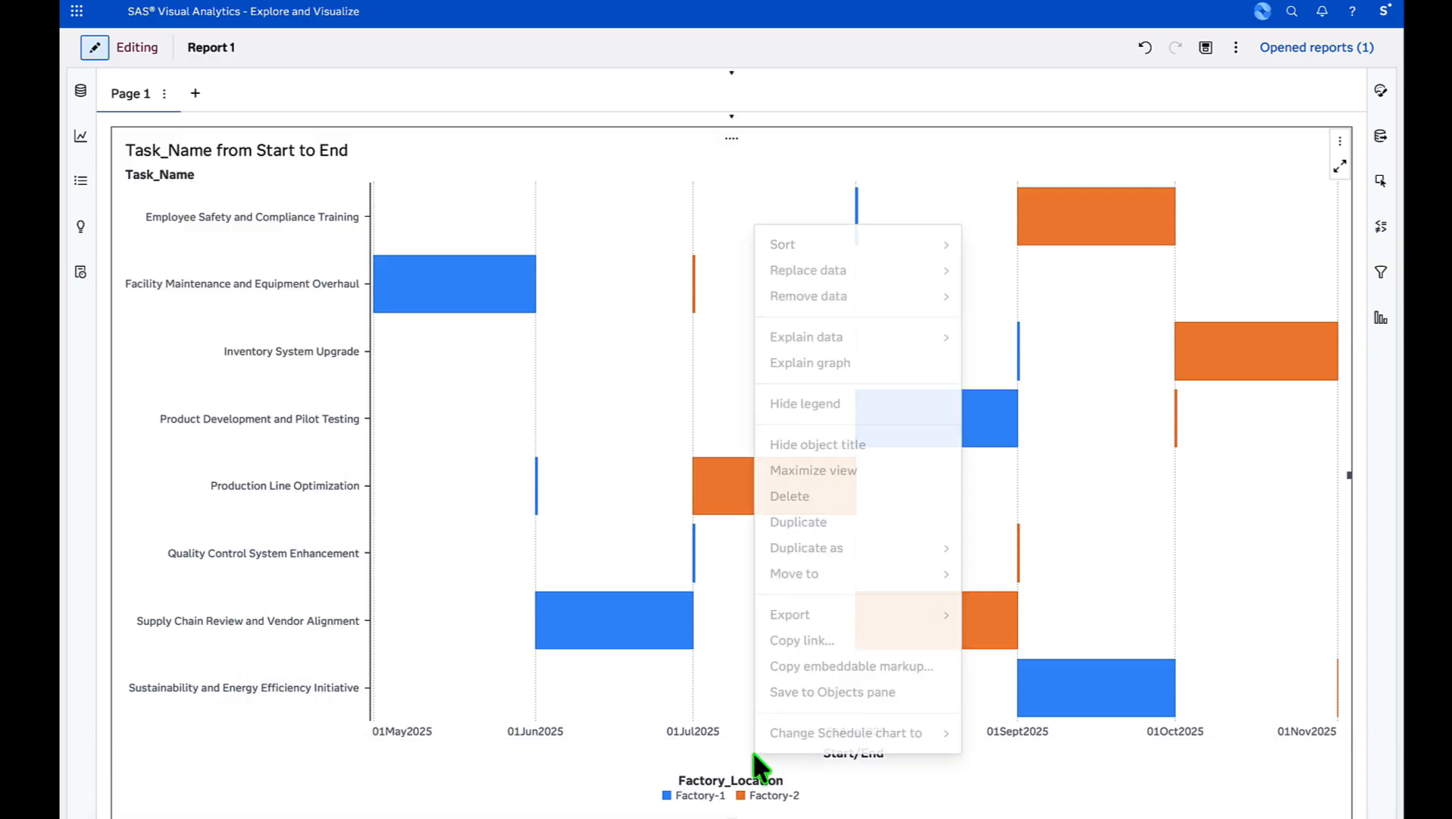
{"action": "mouse_move", "coordinate": [923, 247]}
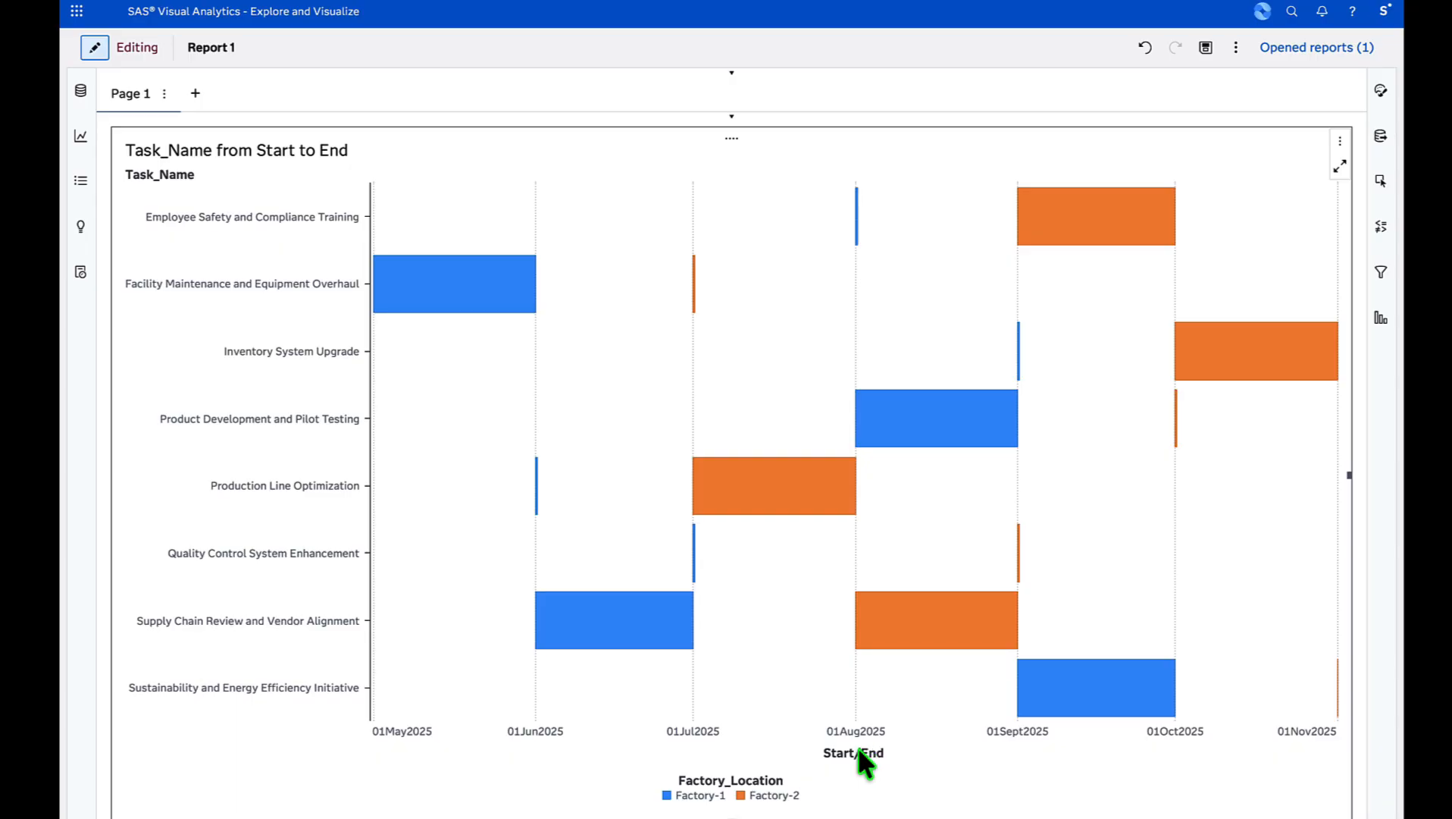
- Review the details of the Start and End data items in the schedule chart's data roles
{"action": "left_click", "coordinate": [1383, 144]}
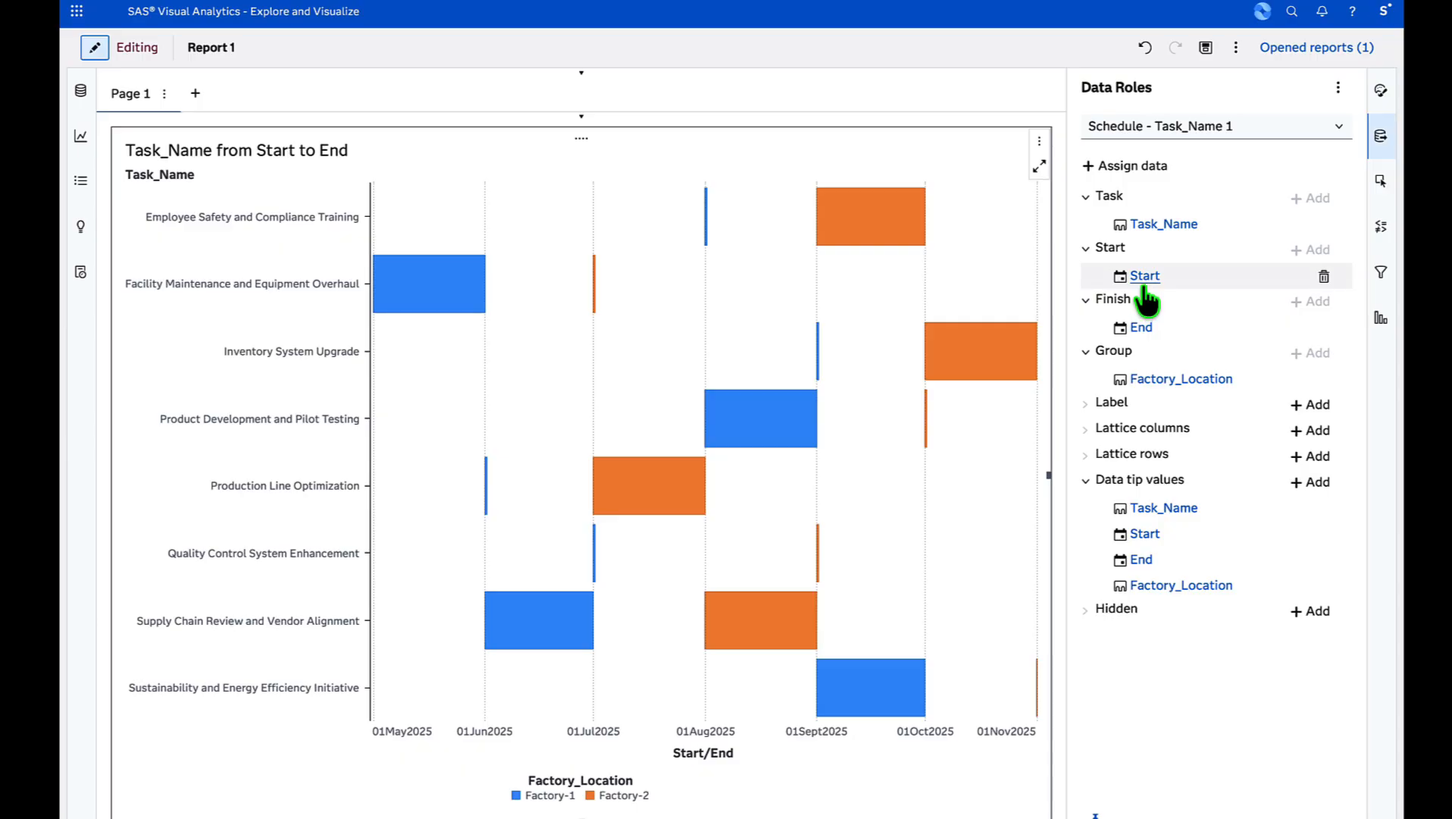
{"action": "mouse_move", "coordinate": [1143, 291]}
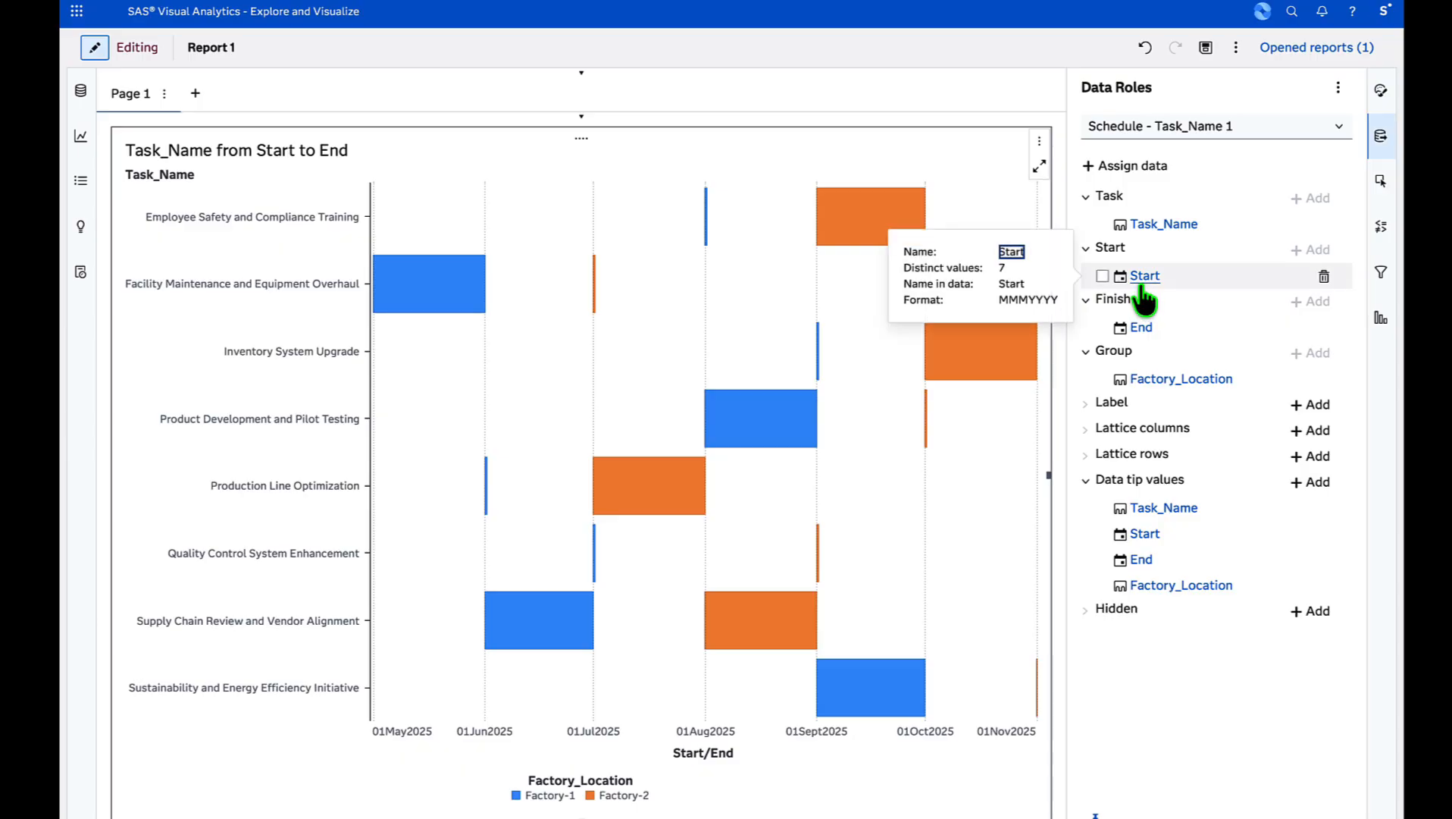
{"action": "mouse_move", "coordinate": [1144, 326]}
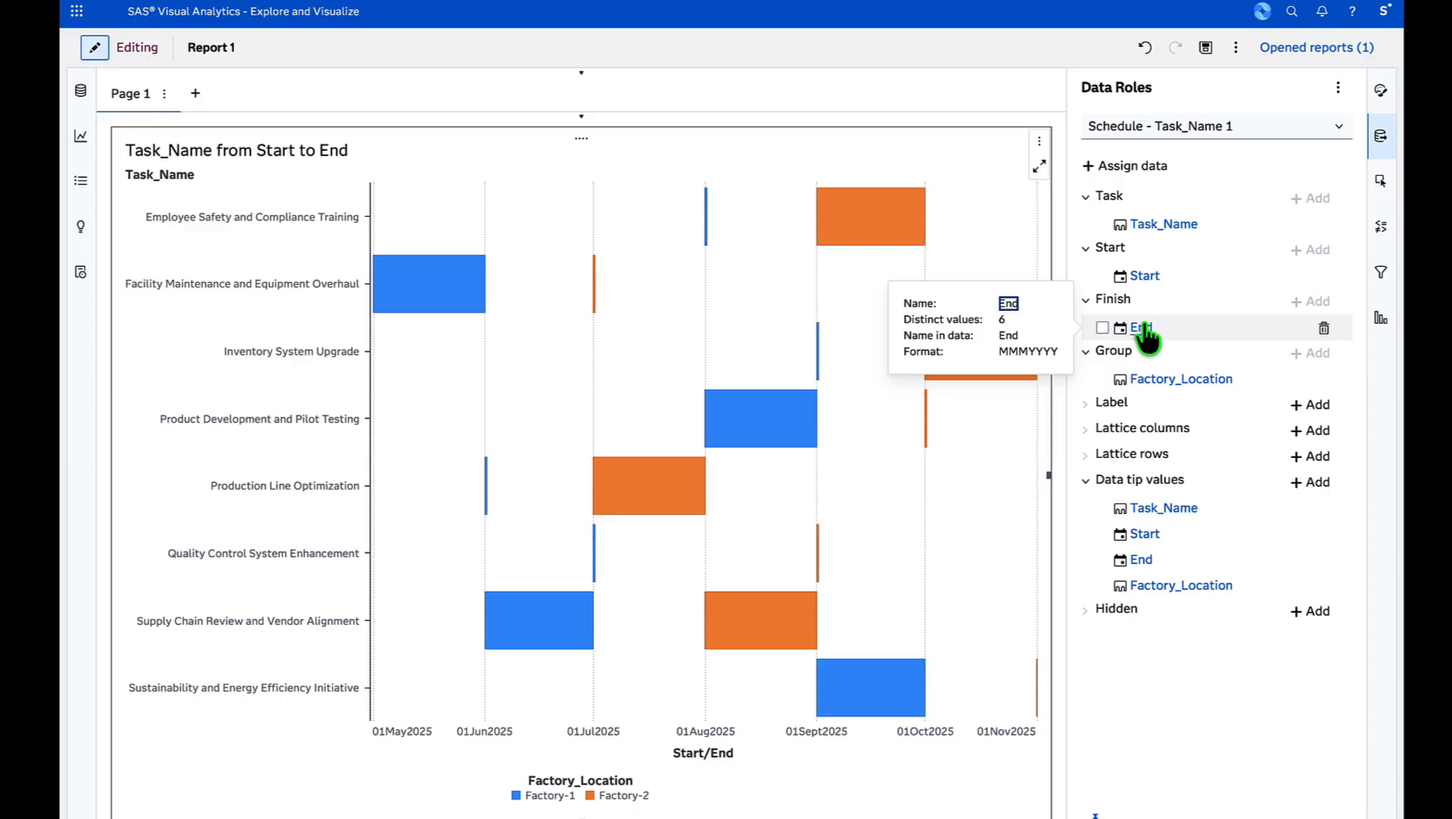
{"action": "left_click", "coordinate": [1386, 136]}
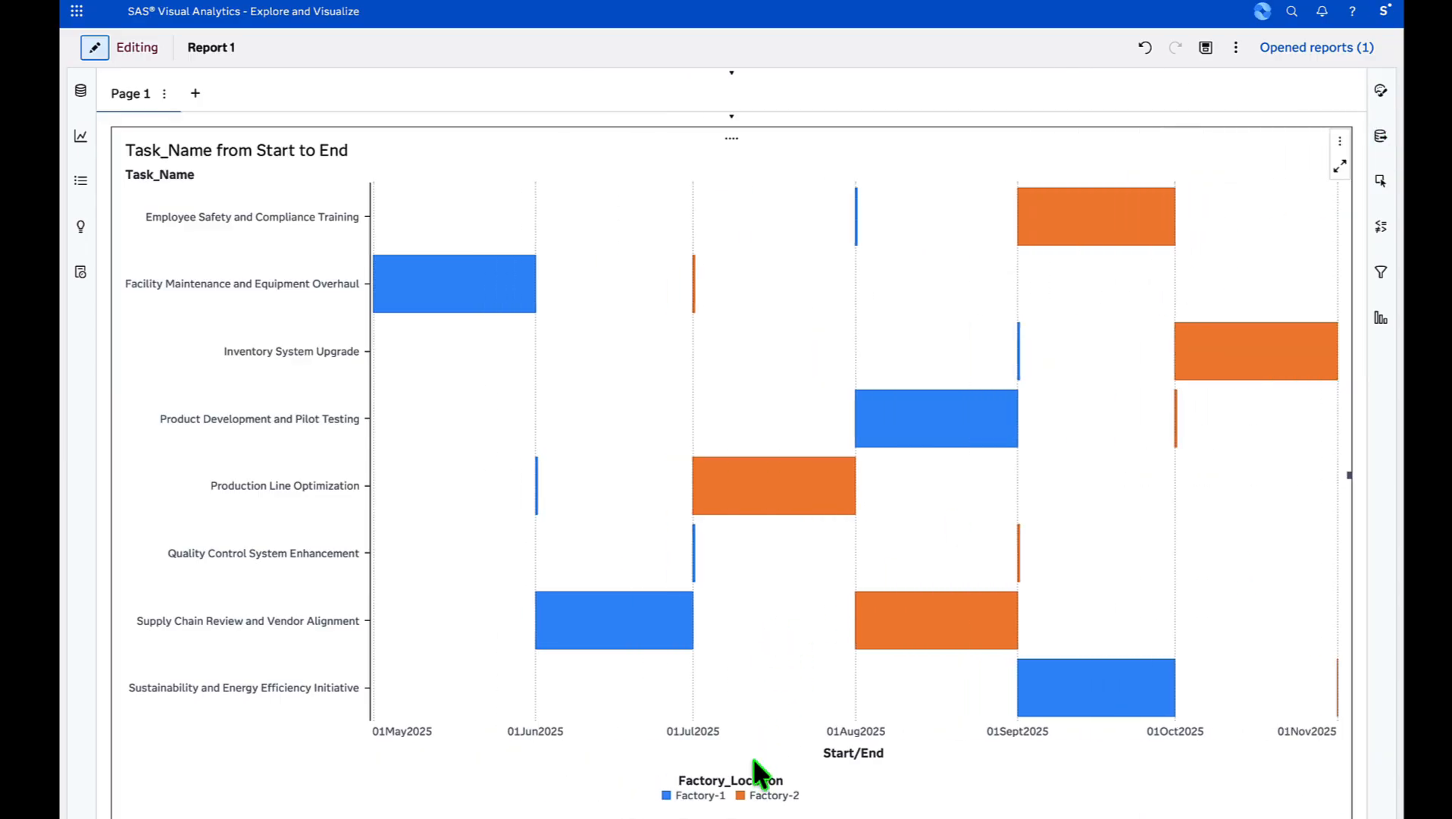
- Check whether the schedule chart's date axis title and date labels offer data replacement or sorting by Start or End
{"action": "right_click", "coordinate": [852, 756]}
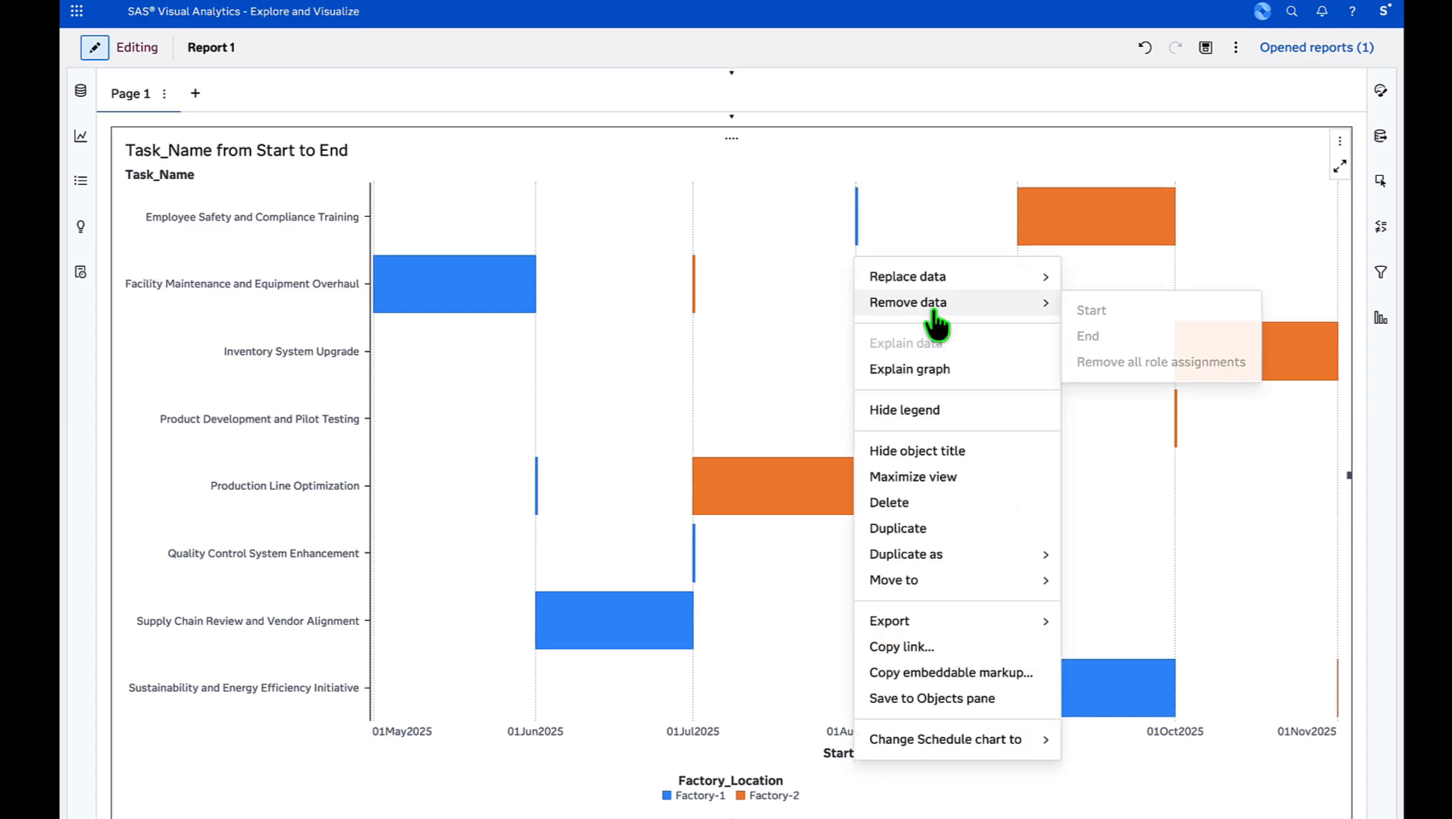
{"action": "mouse_move", "coordinate": [948, 279]}
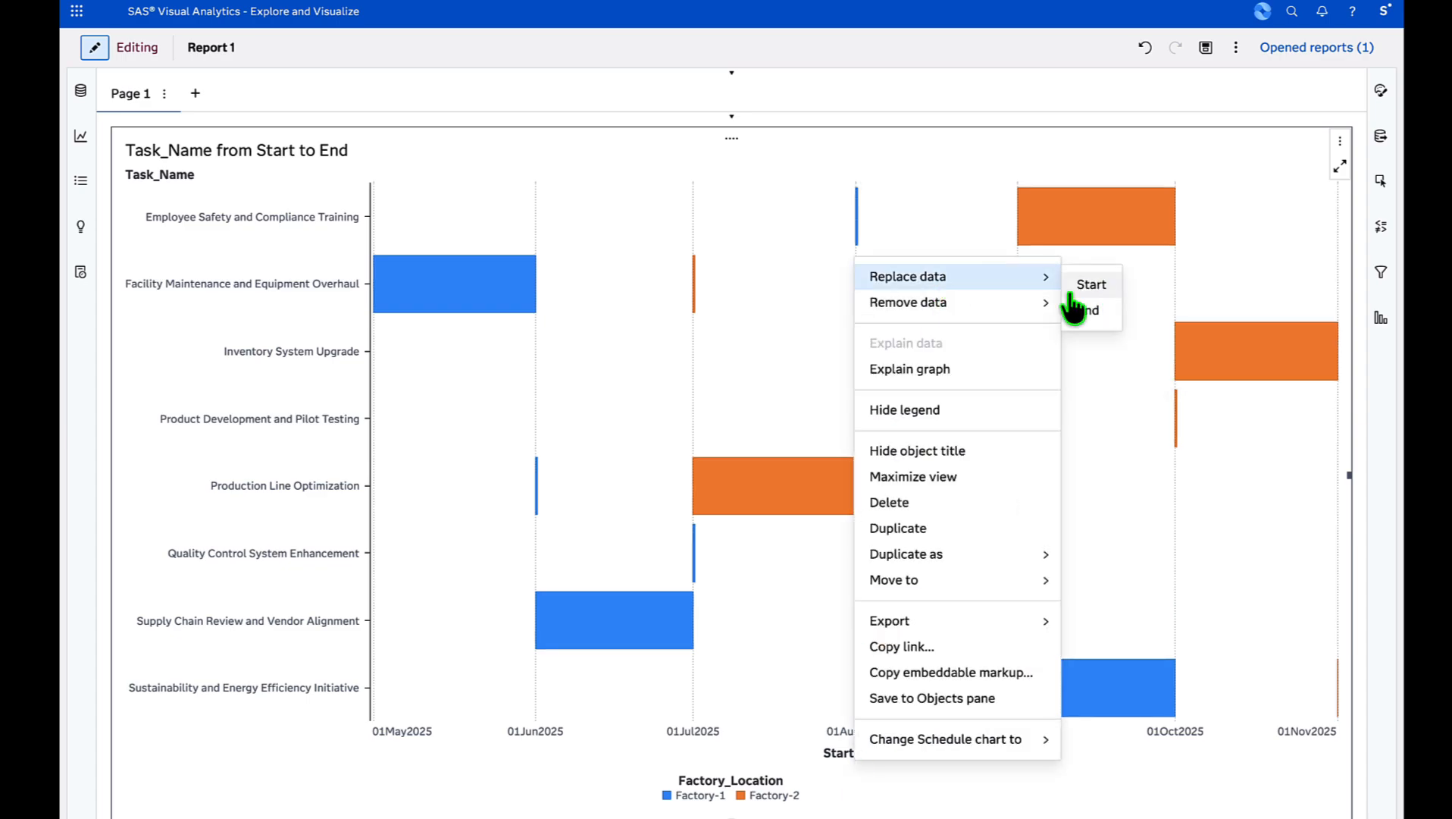
{"action": "right_click", "coordinate": [700, 739]}
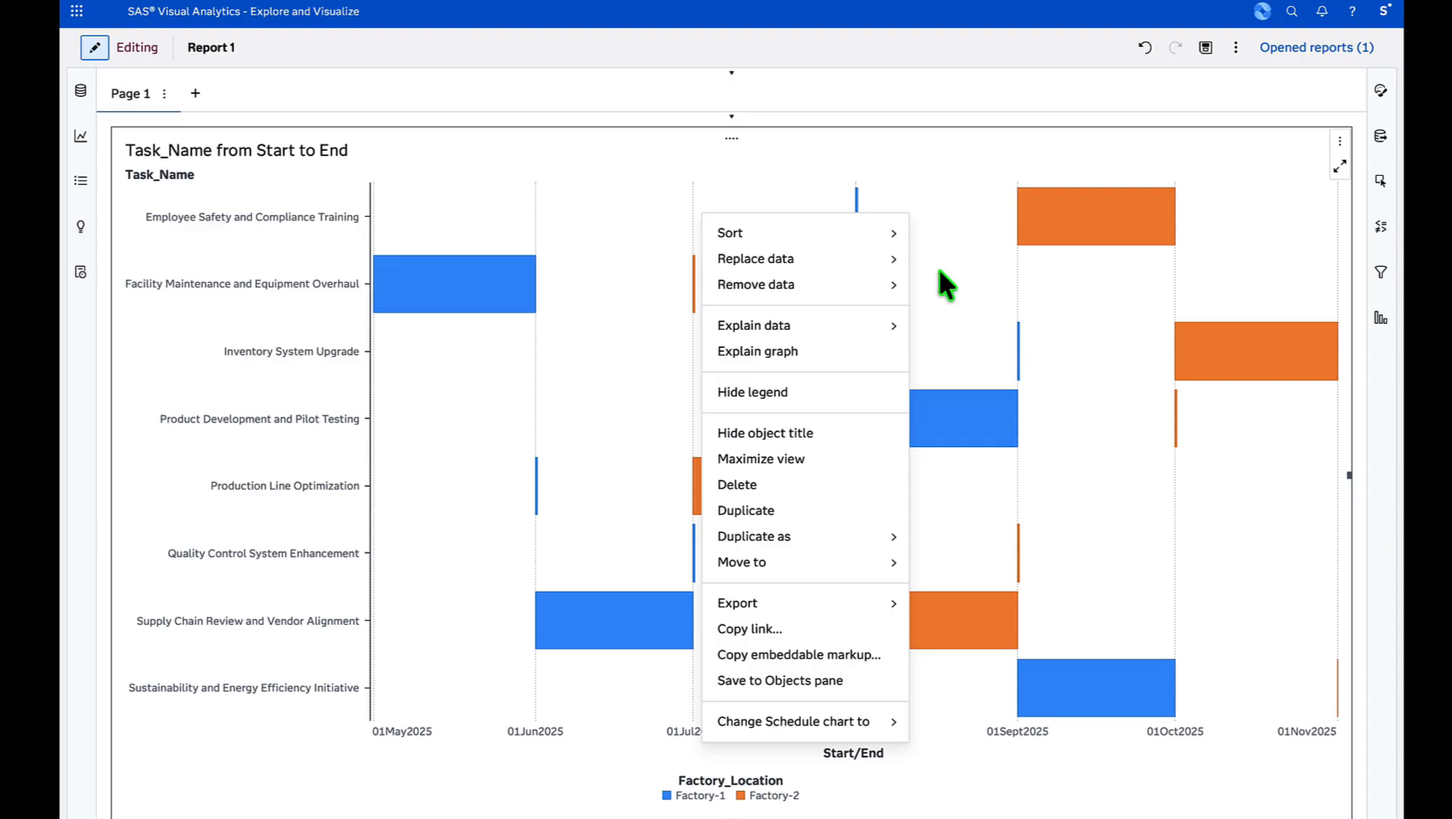
{"action": "mouse_move", "coordinate": [840, 223]}
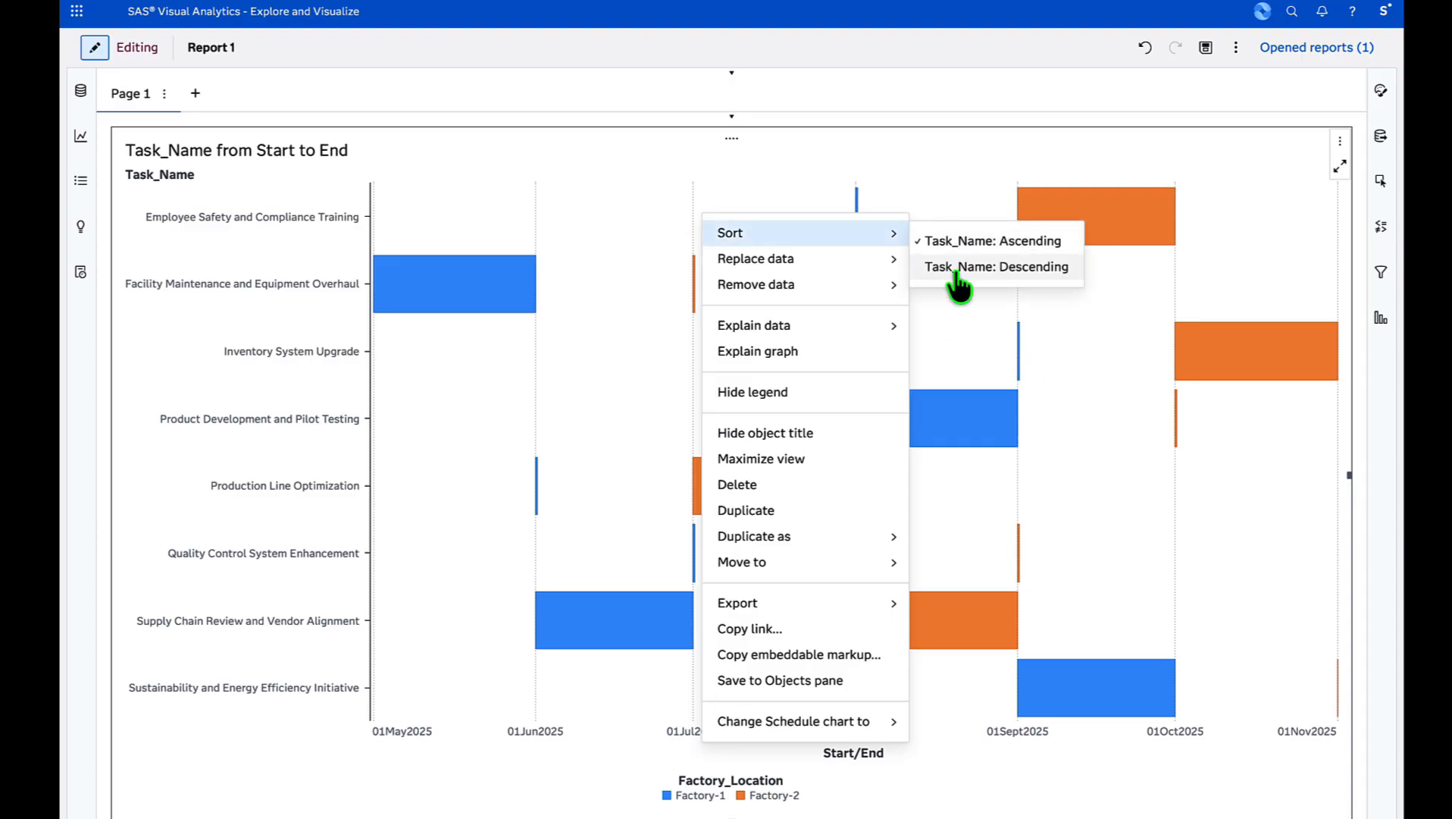
{"action": "left_click", "coordinate": [614, 505]}
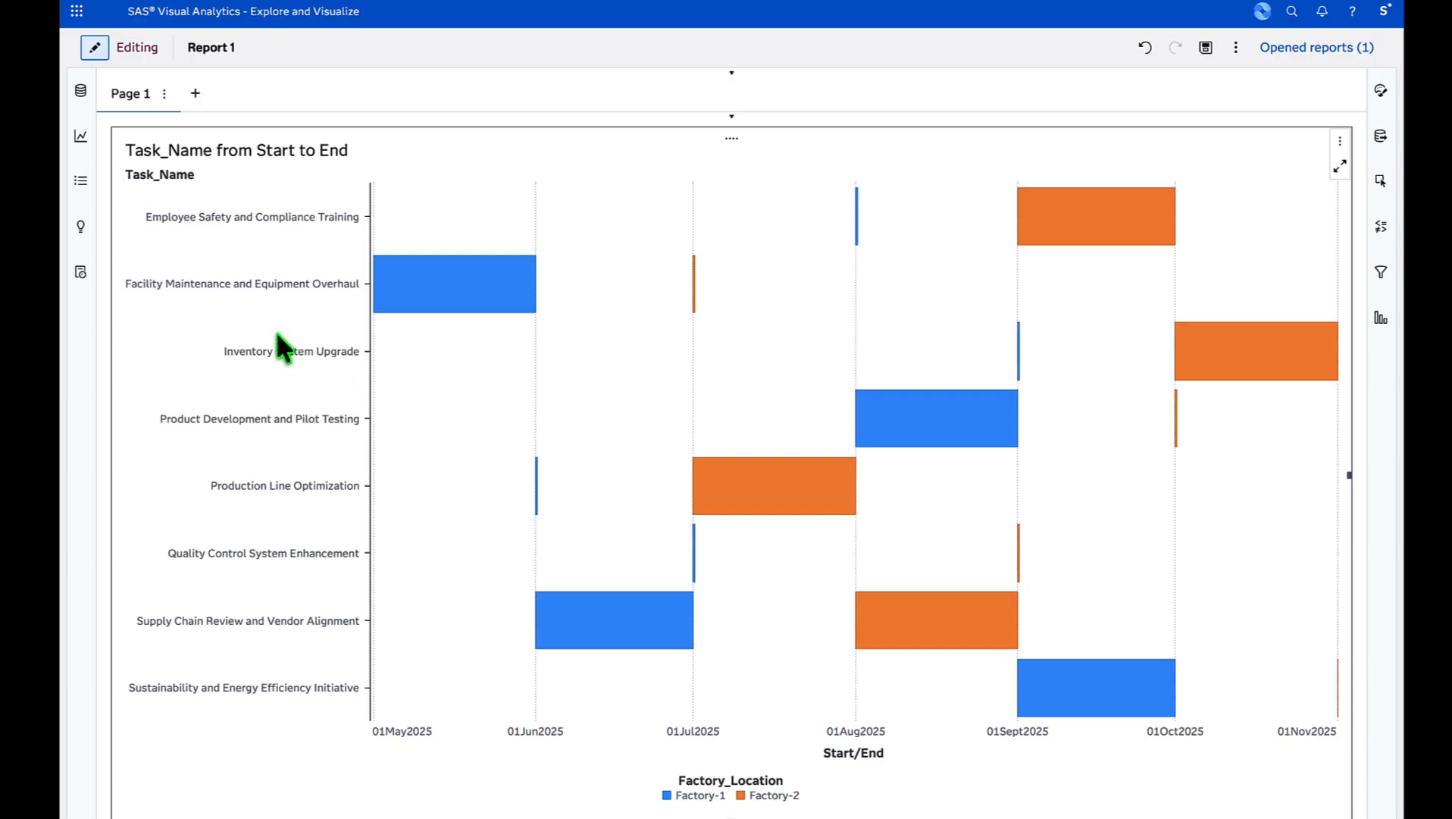
- Start a new parameter in the EXAMPLE_VA_REPORT data named Min_Ever_Date and set its type to Date
{"action": "left_click", "coordinate": [79, 101]}
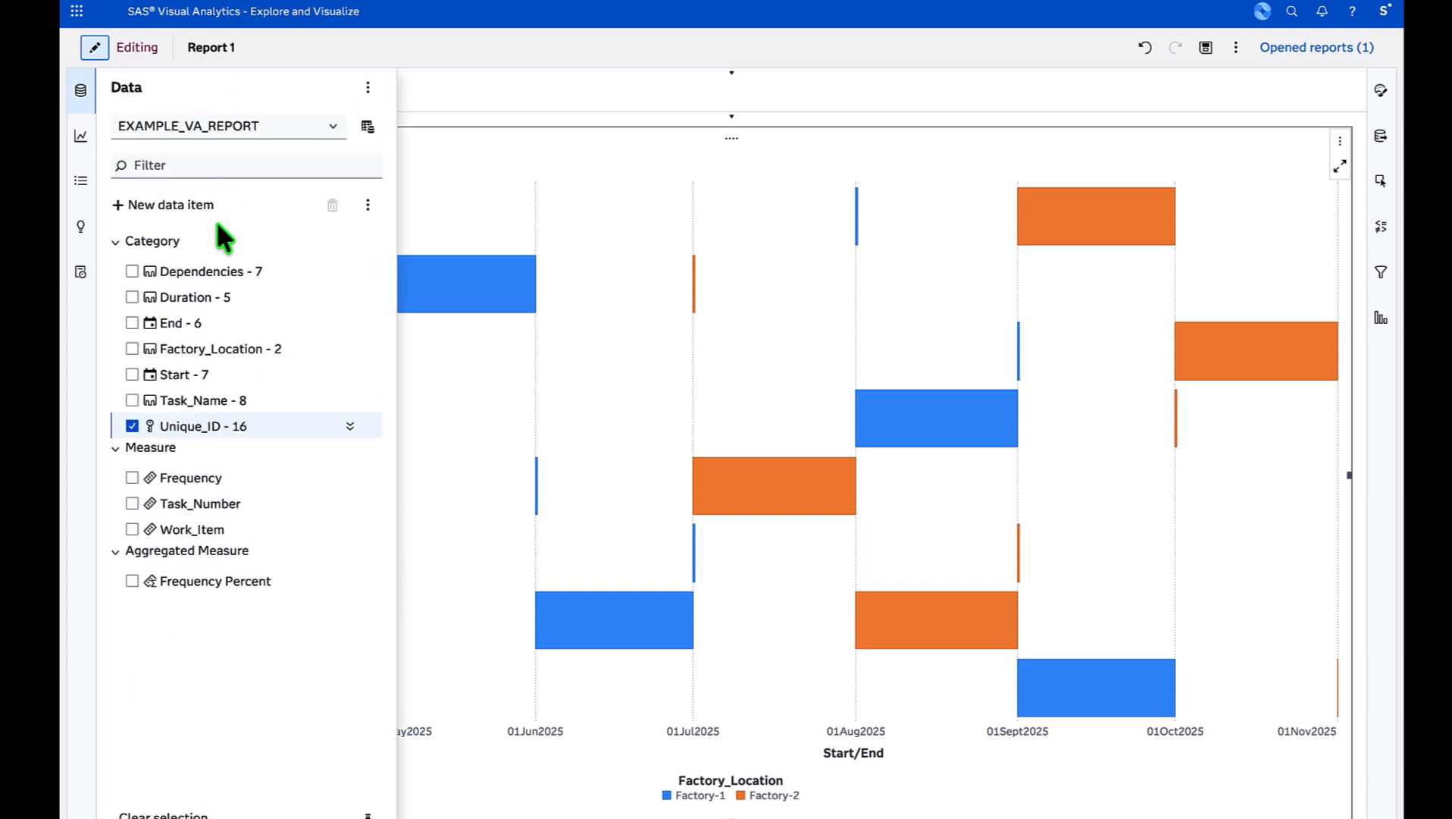
{"action": "left_click", "coordinate": [160, 206]}
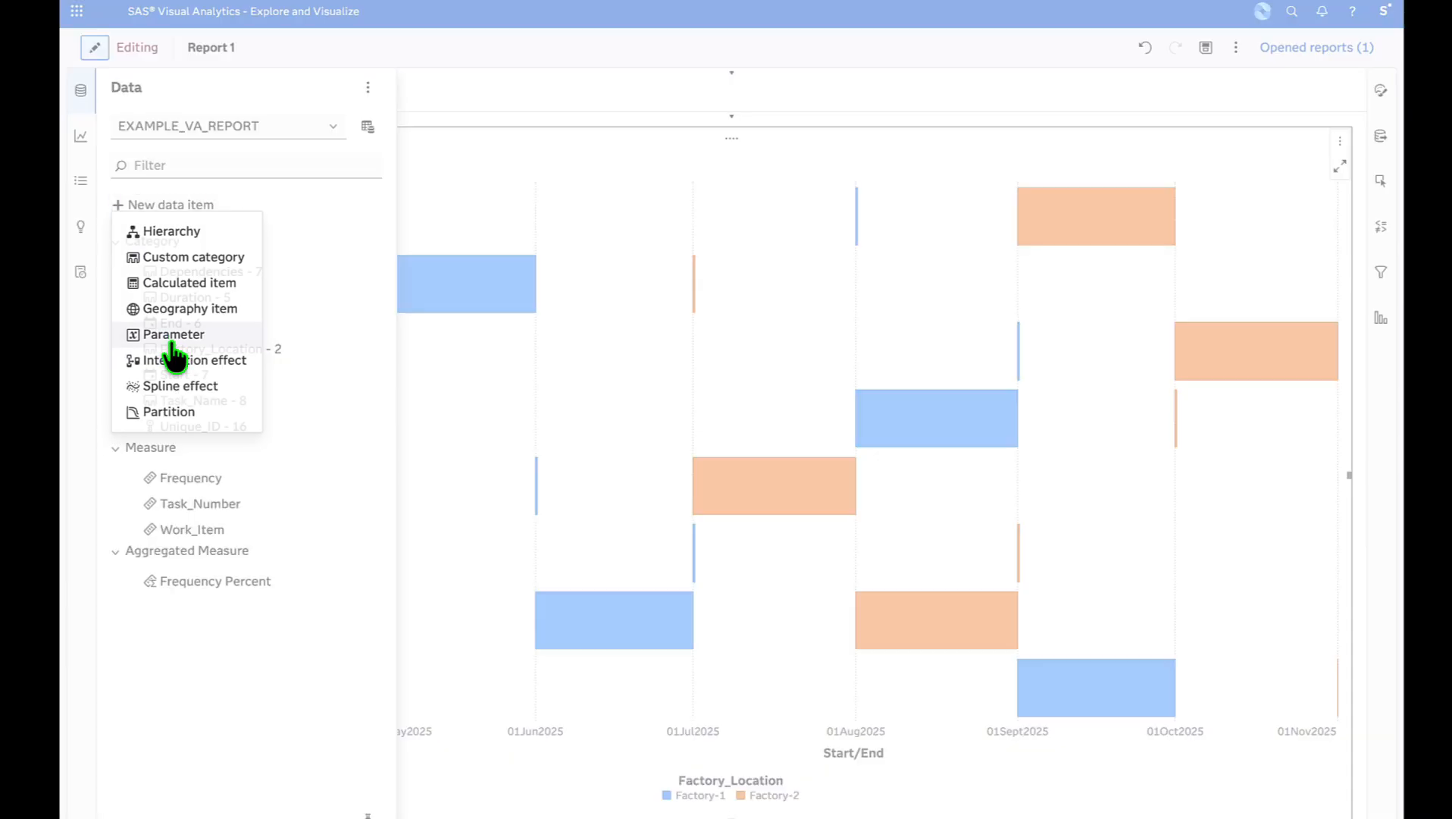
{"action": "left_click", "coordinate": [173, 345]}
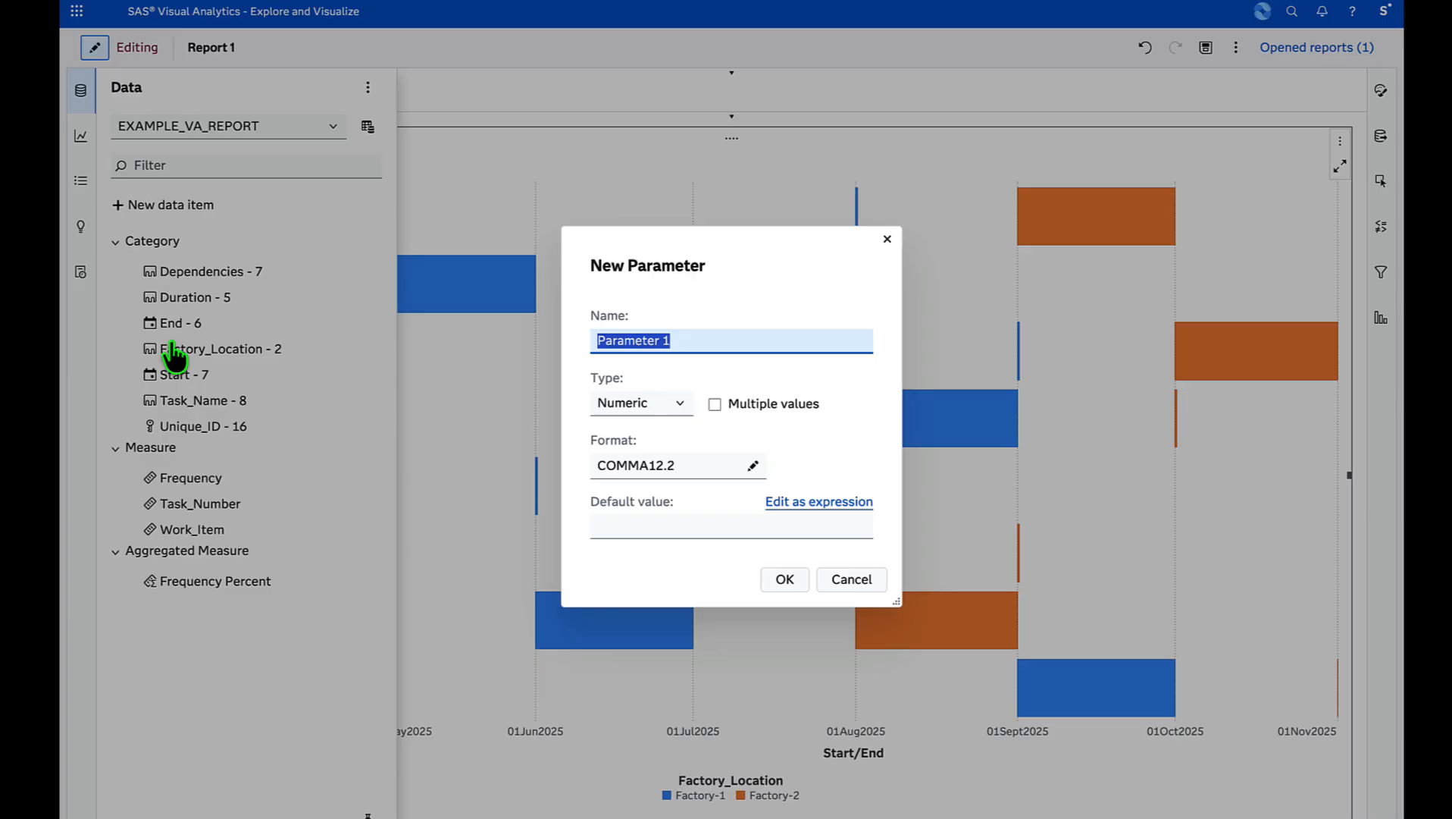
{"action": "type", "text": "Mi"}
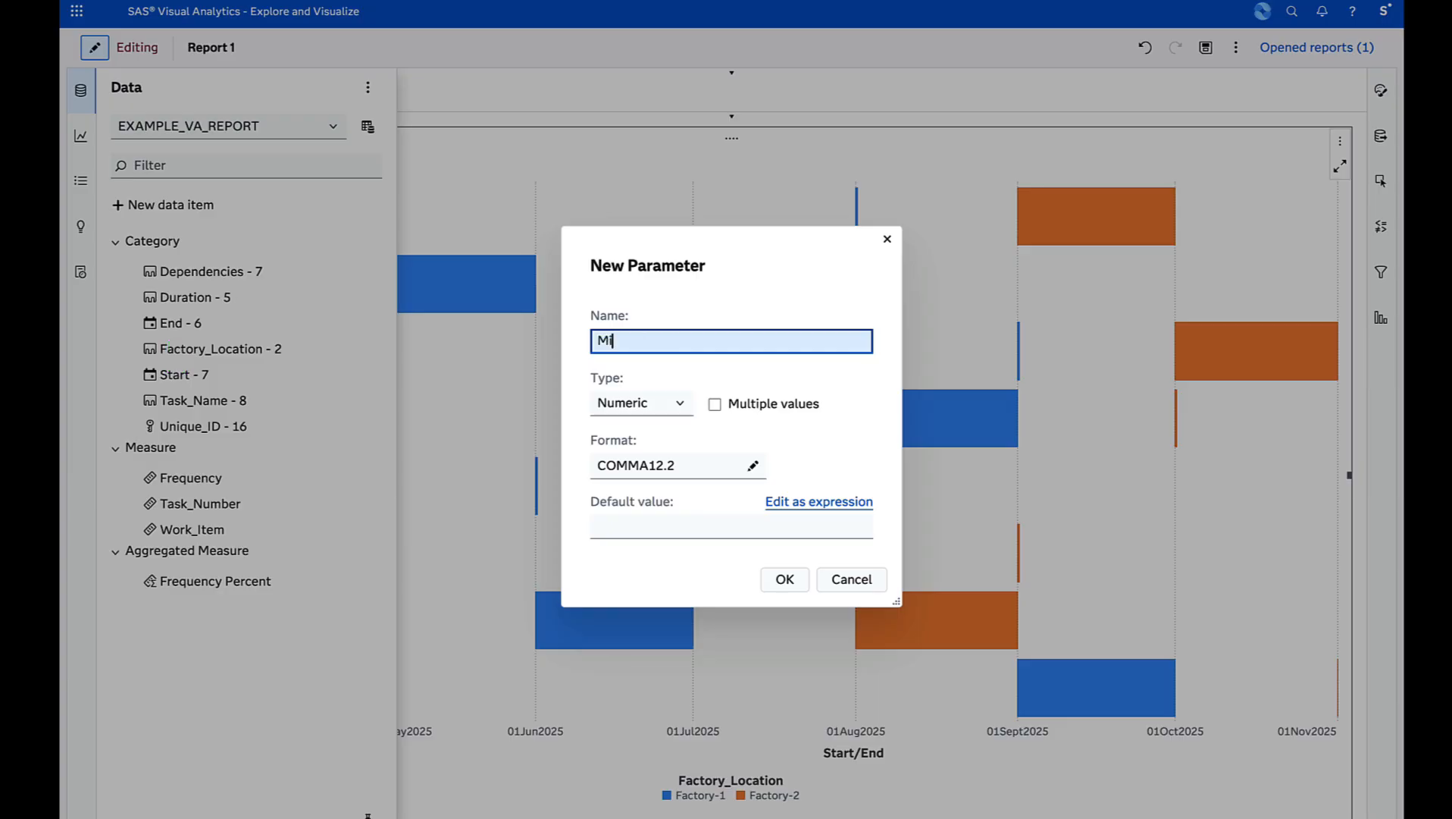
{"action": "type", "text": "n_Ever_date"}
{"action": "key", "text": "Left"}
{"action": "key", "text": "Left"}
{"action": "key", "text": "Left"}
{"action": "key", "text": "shift+Left"}
{"action": "type", "text": "D"}
{"action": "left_click", "coordinate": [687, 404]}
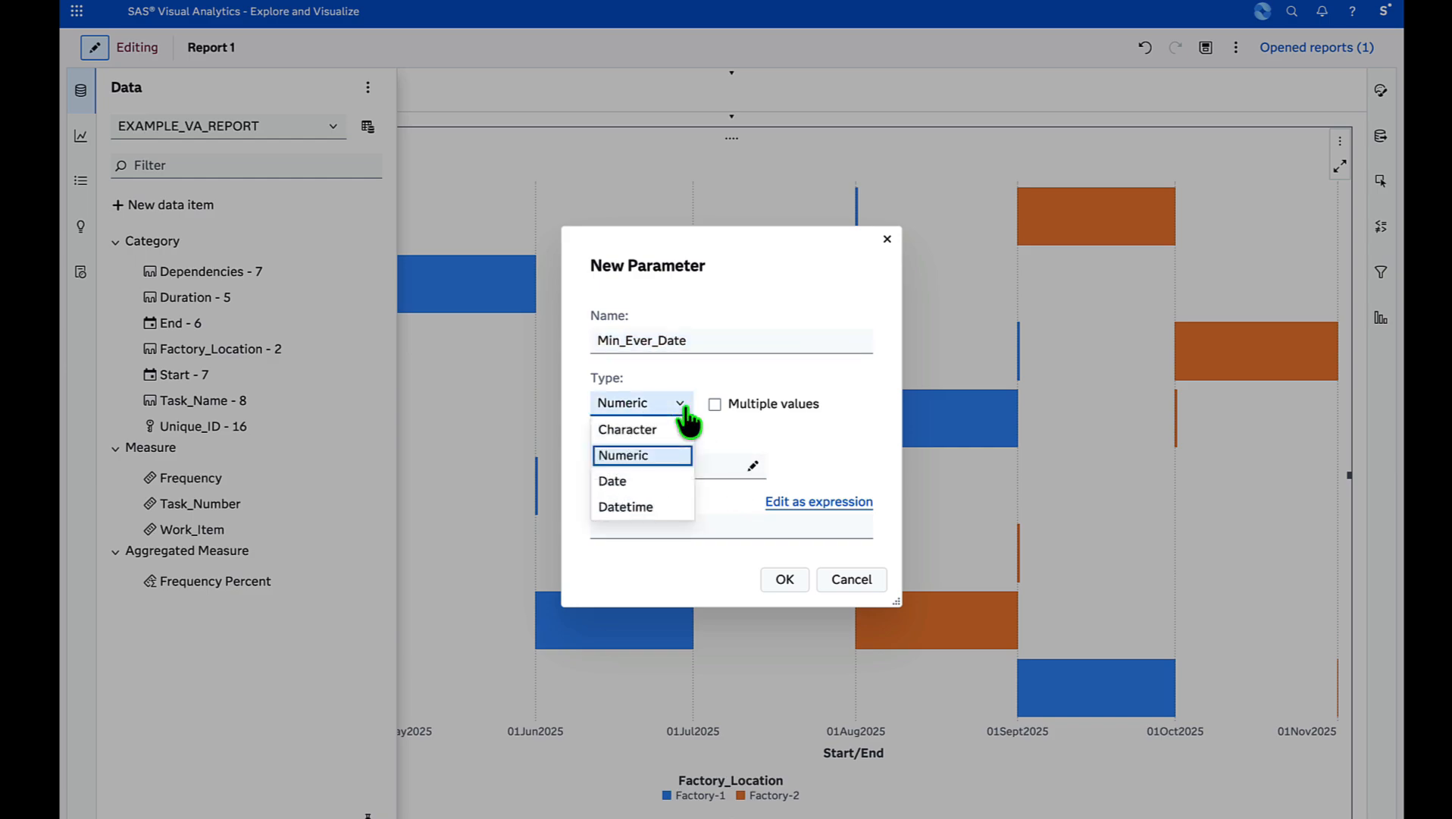
{"action": "left_click", "coordinate": [630, 481]}
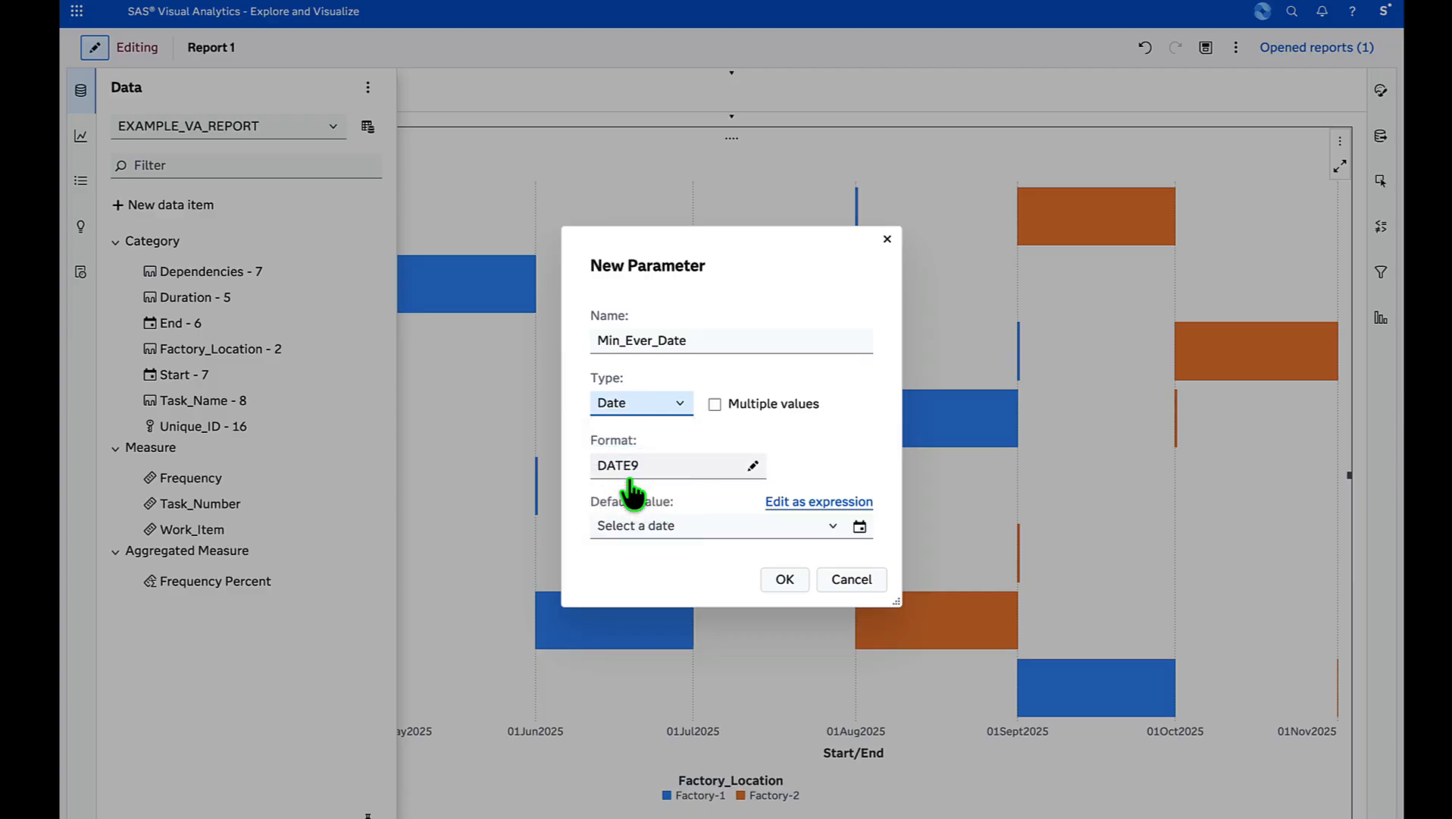
- Define the parameter's default value with the expression Min(ByGroup, Start), create the parameter and clear its selection in the data list
{"action": "left_click", "coordinate": [832, 504]}
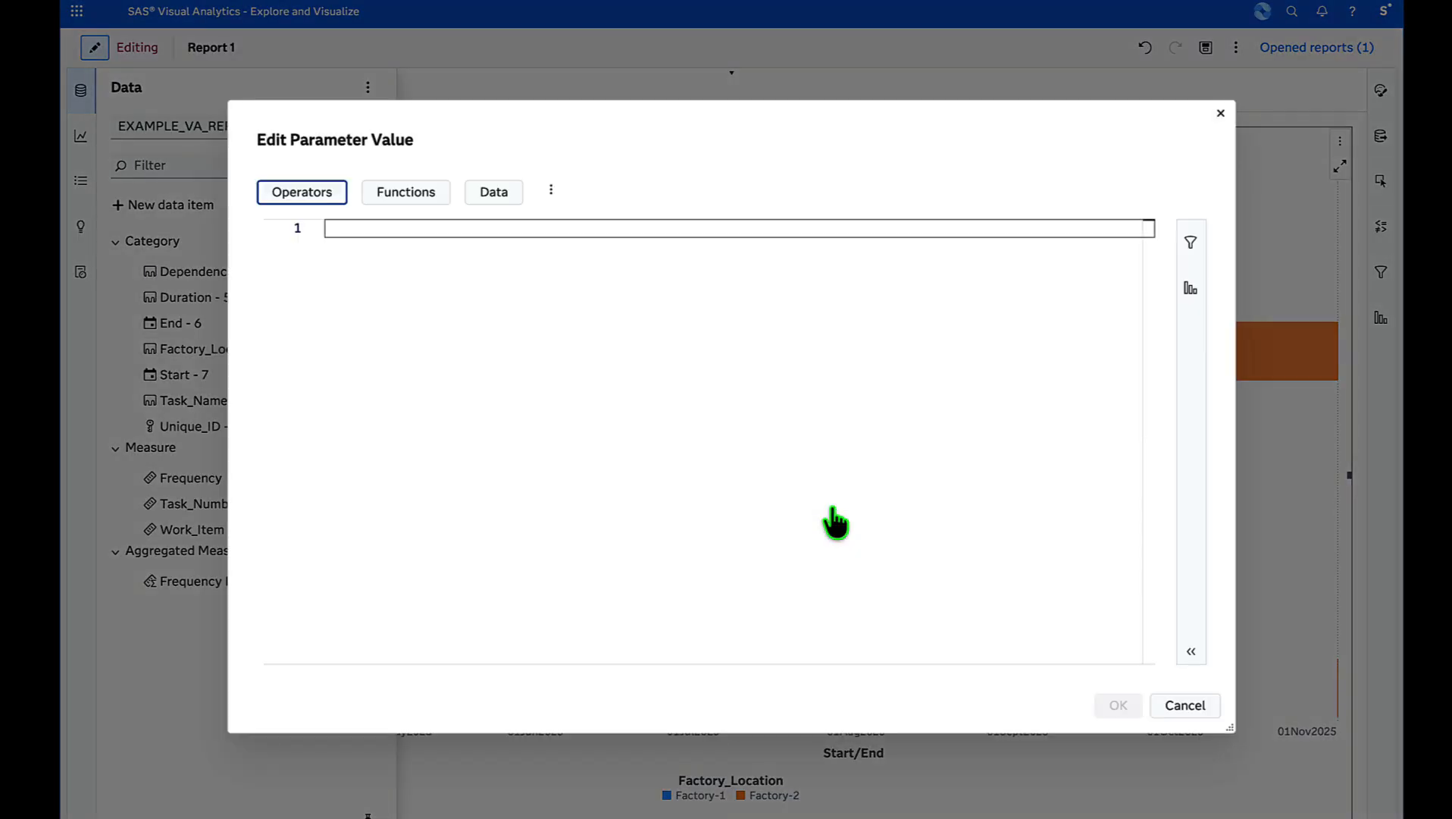
{"action": "left_click", "coordinate": [383, 223]}
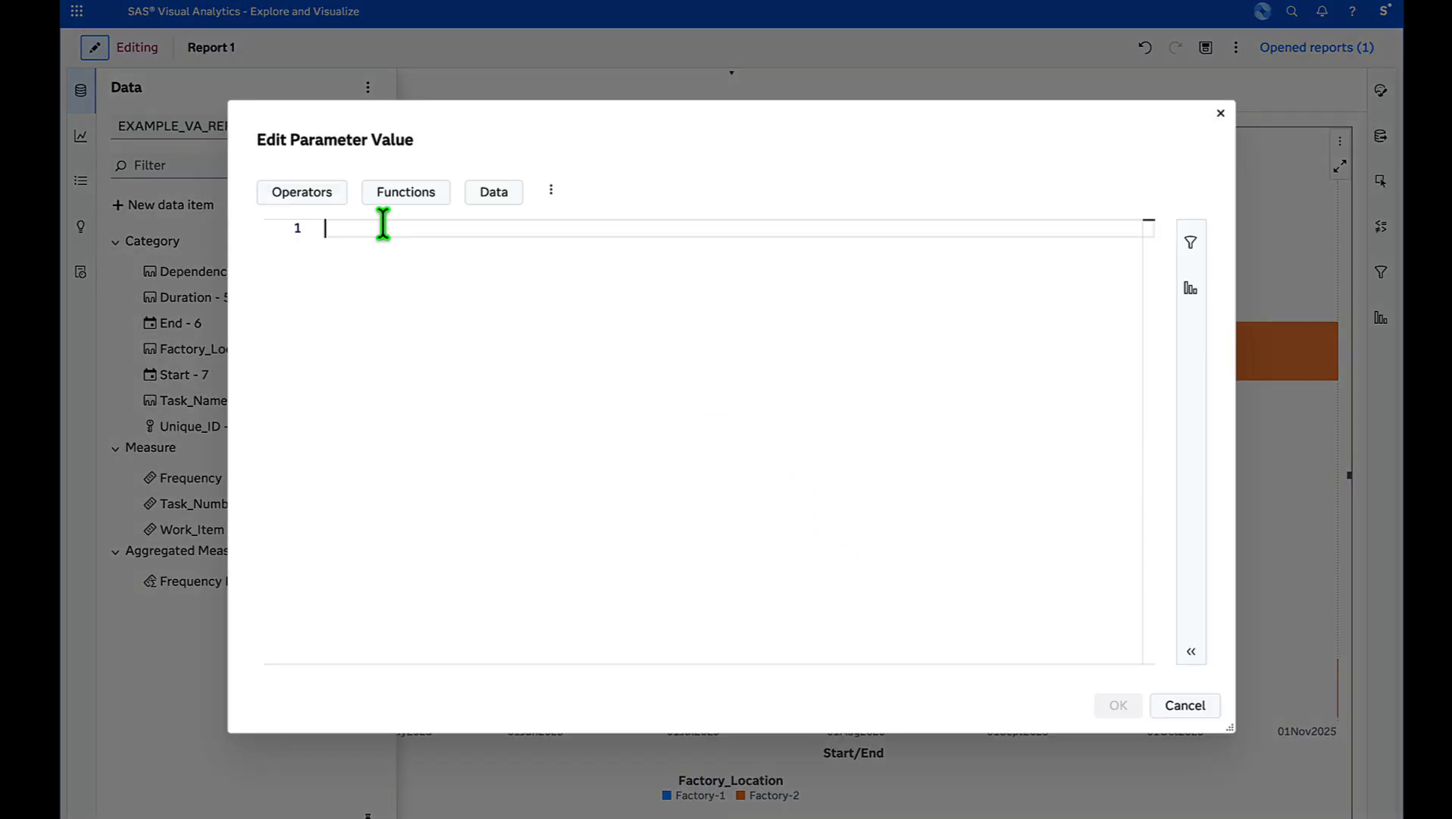
{"action": "left_click", "coordinate": [414, 194]}
{"action": "type", "text": "min"}
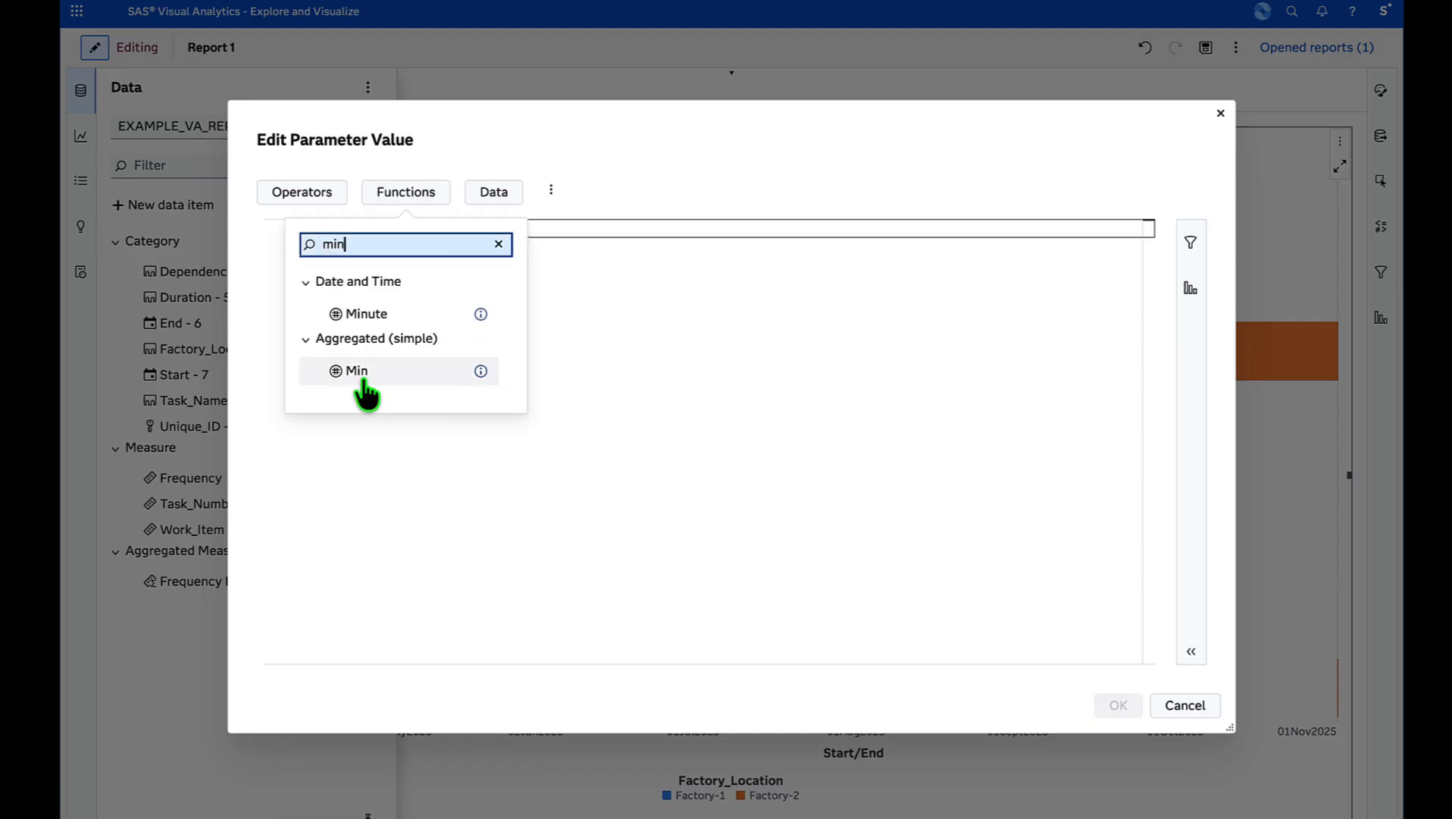
{"action": "left_click", "coordinate": [364, 377]}
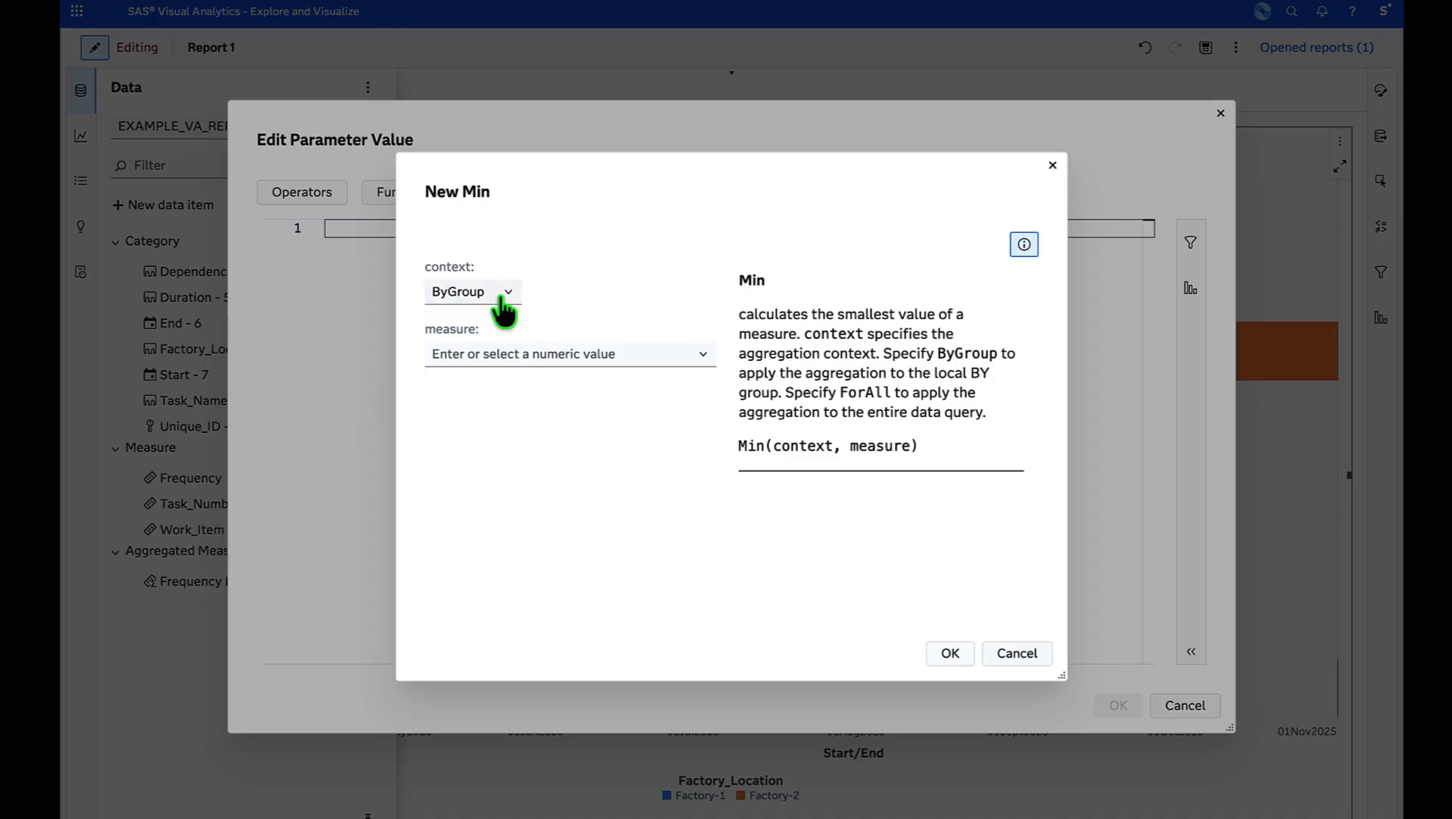
{"action": "left_click", "coordinate": [699, 360]}
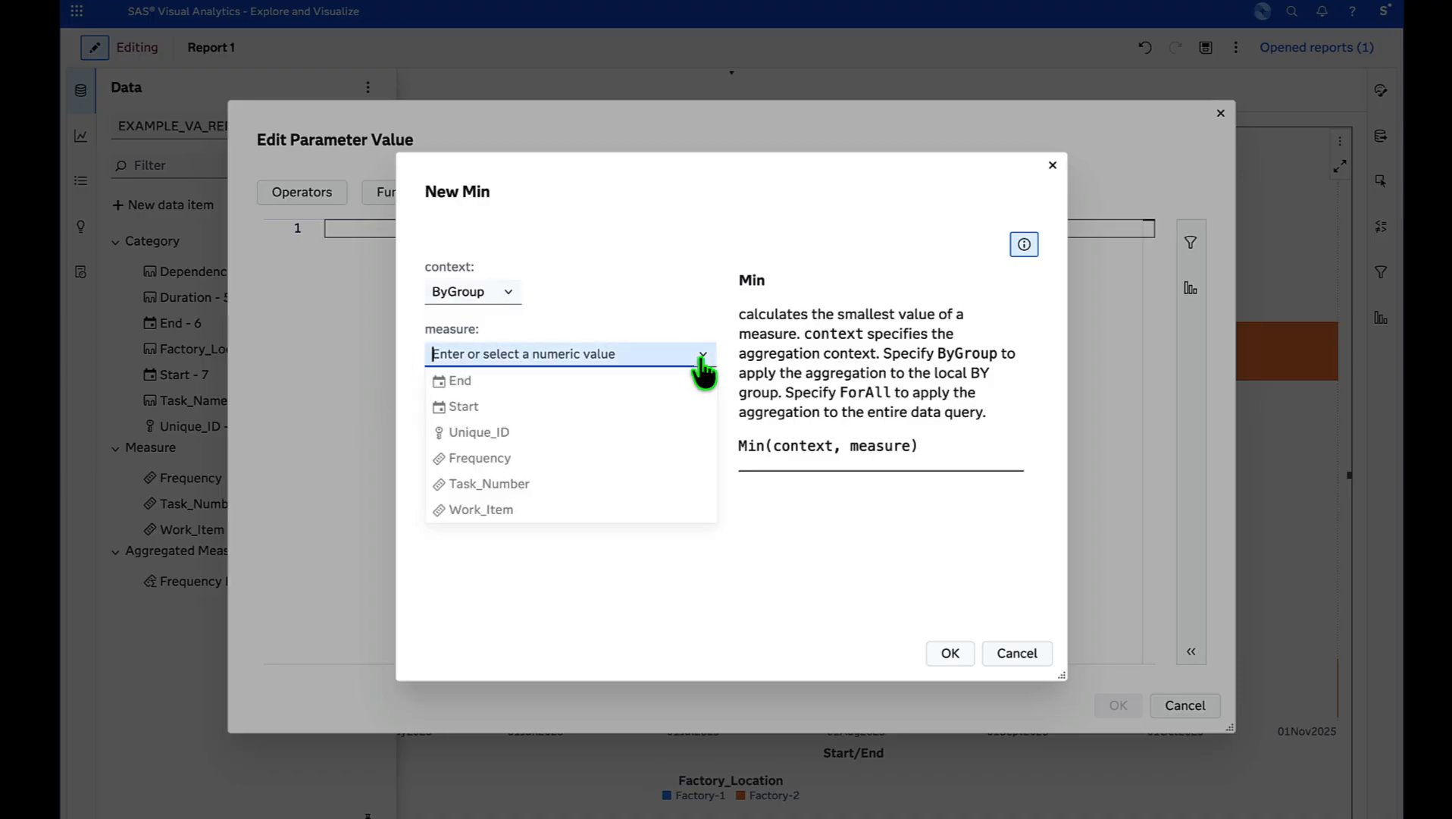
{"action": "left_click", "coordinate": [460, 407]}
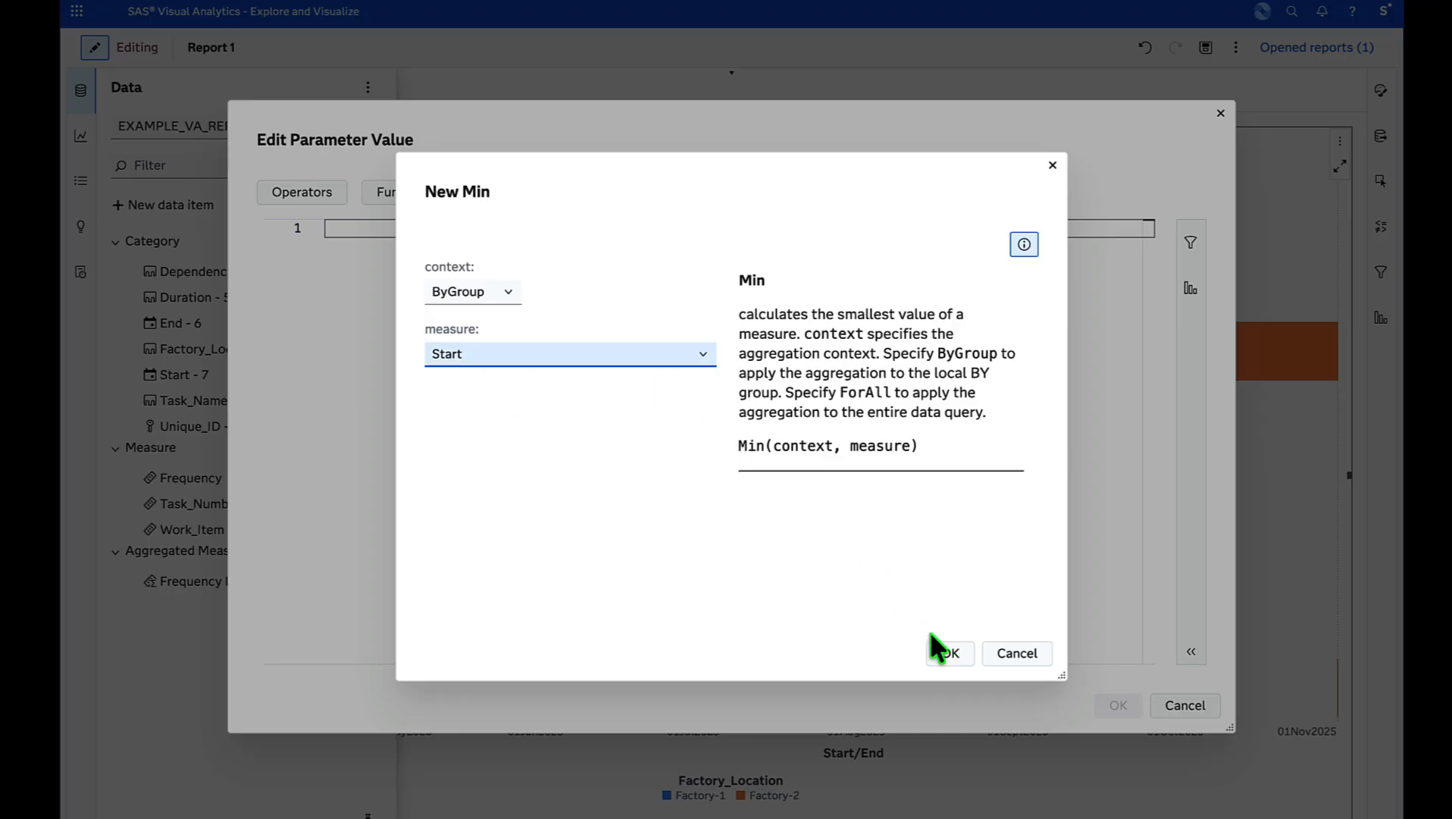
{"action": "left_click", "coordinate": [948, 655]}
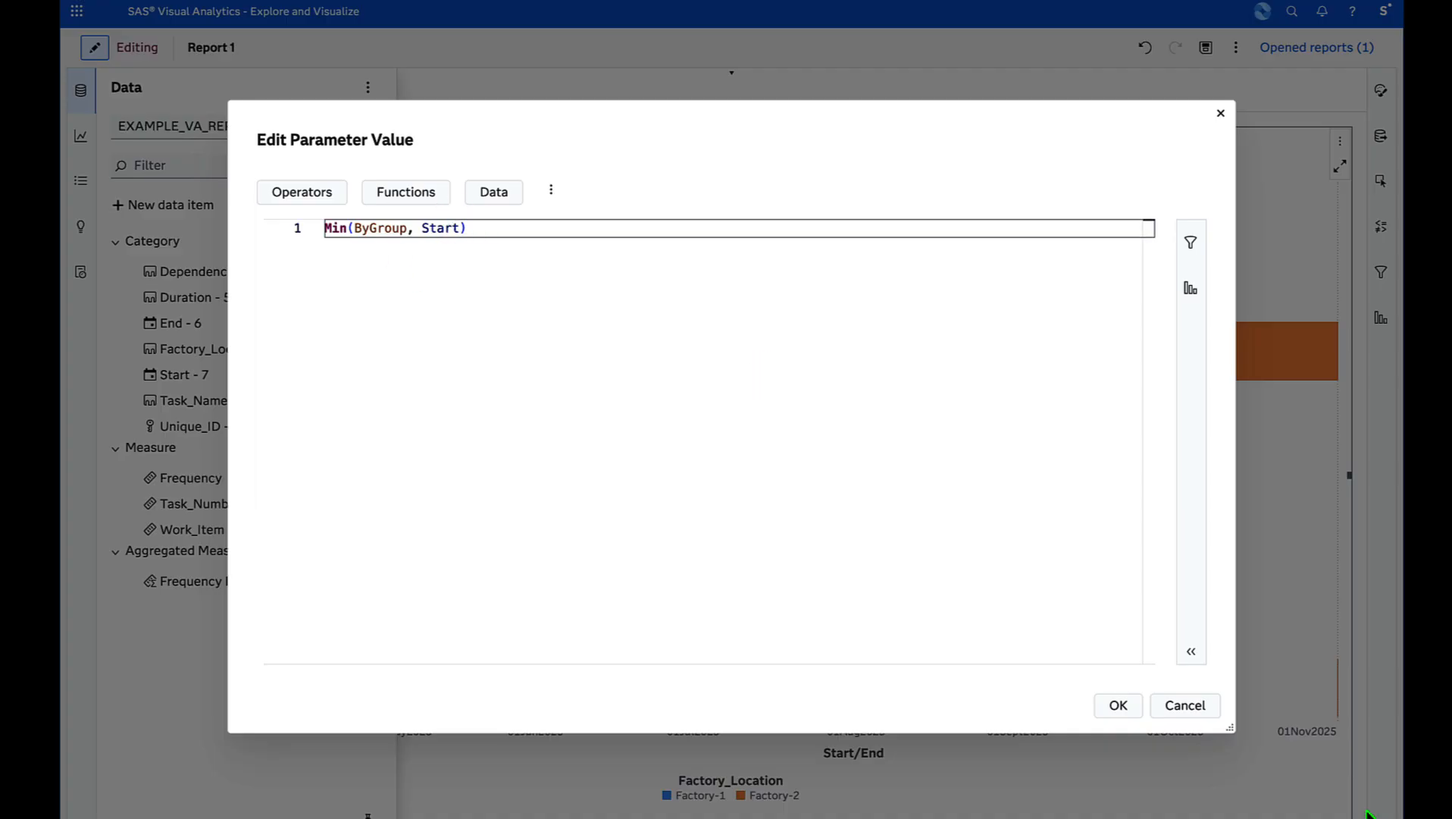
{"action": "left_click", "coordinate": [1119, 705]}
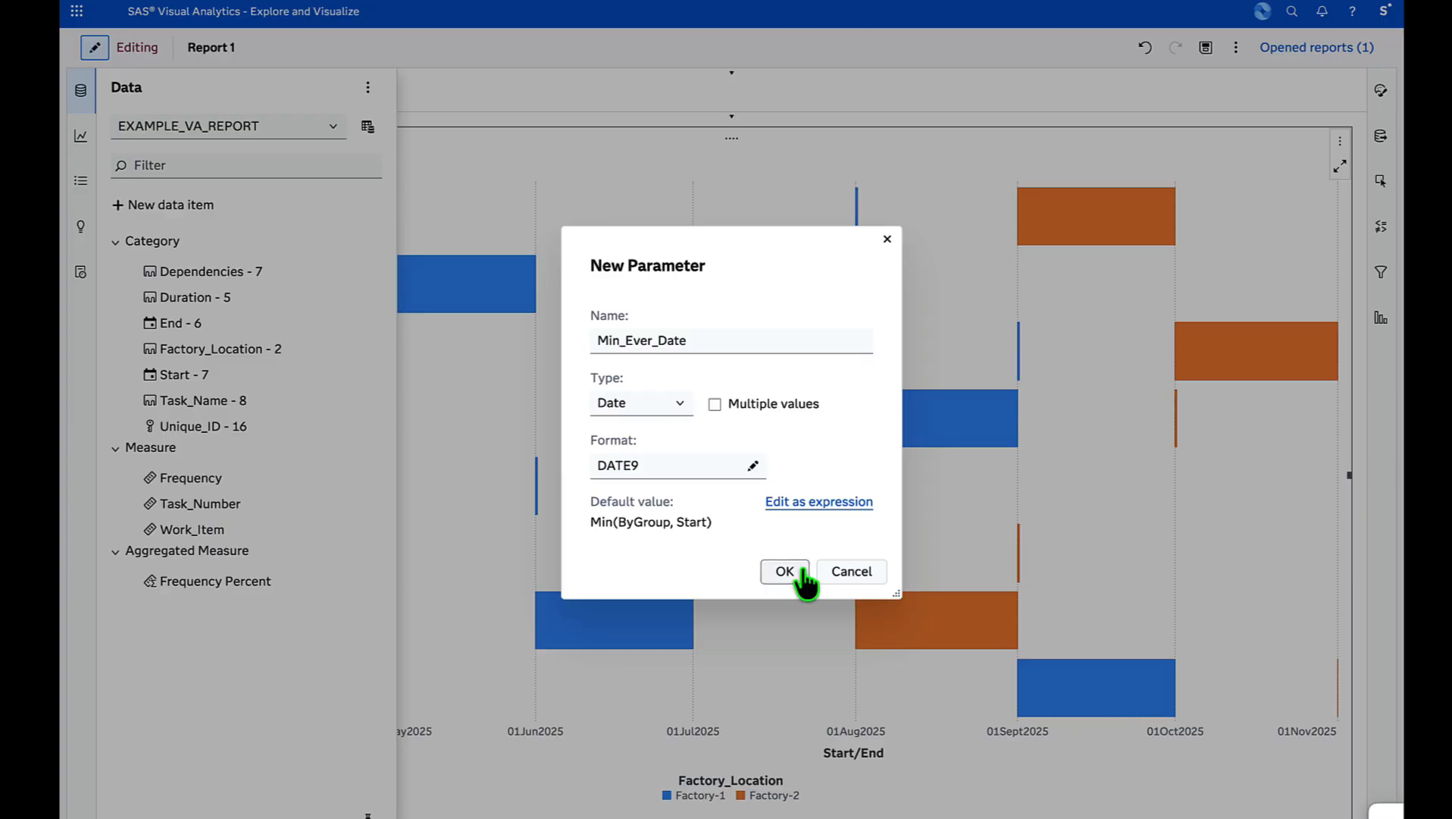
{"action": "left_click", "coordinate": [786, 571]}
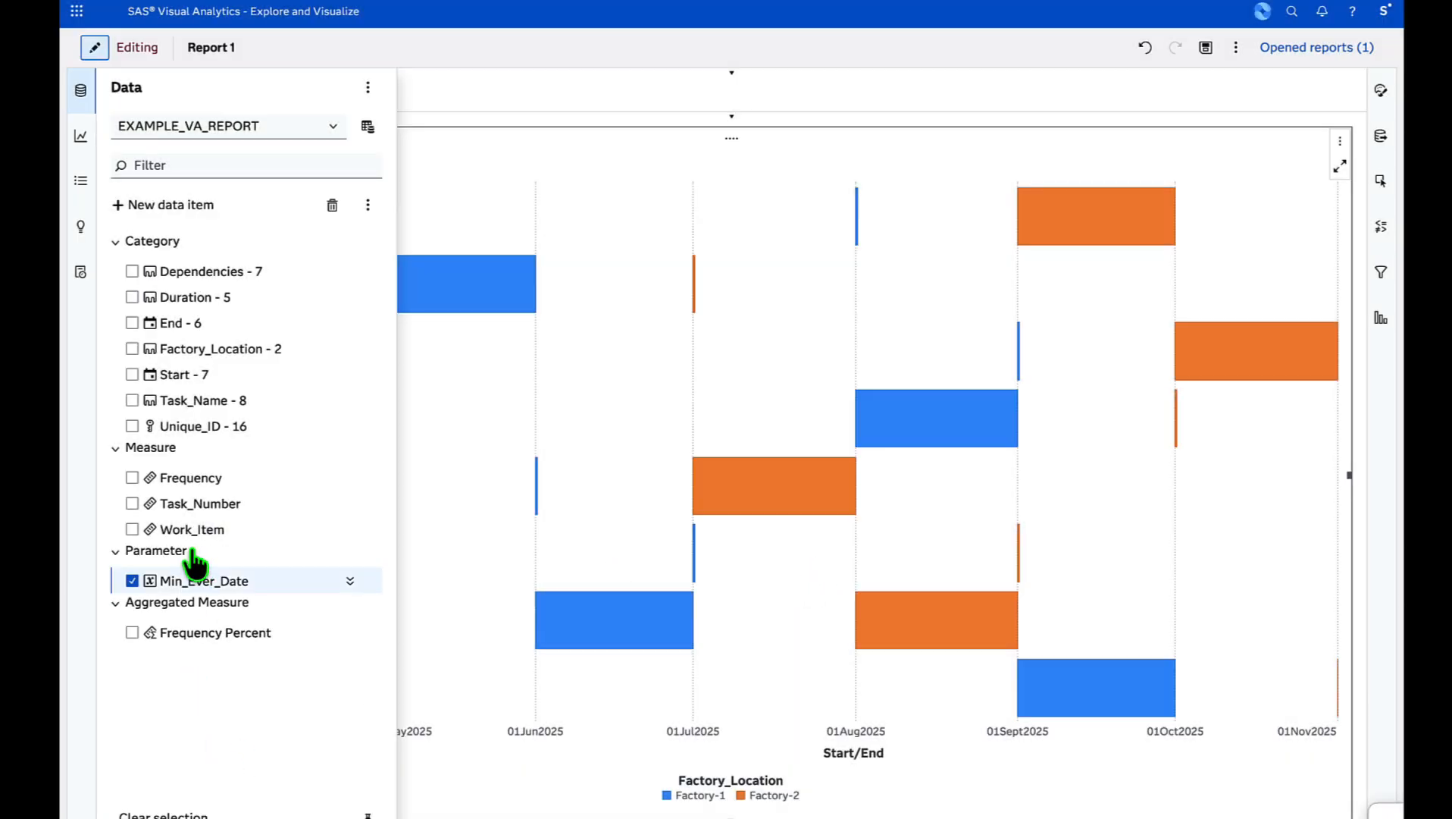
{"action": "left_click", "coordinate": [132, 580]}
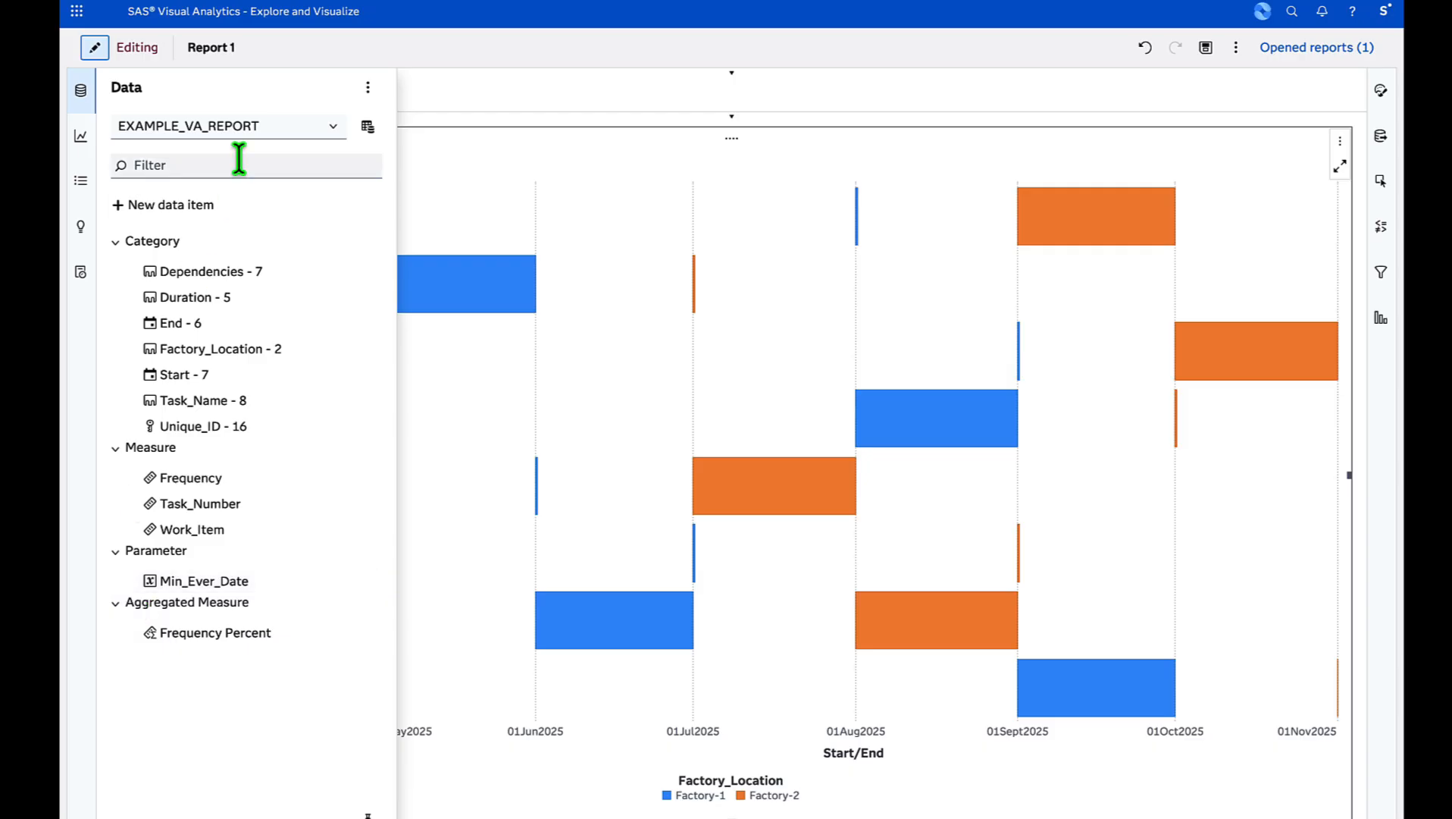
- Start a new calculated item named Distance_From_Min_Start
{"action": "left_click", "coordinate": [200, 204]}
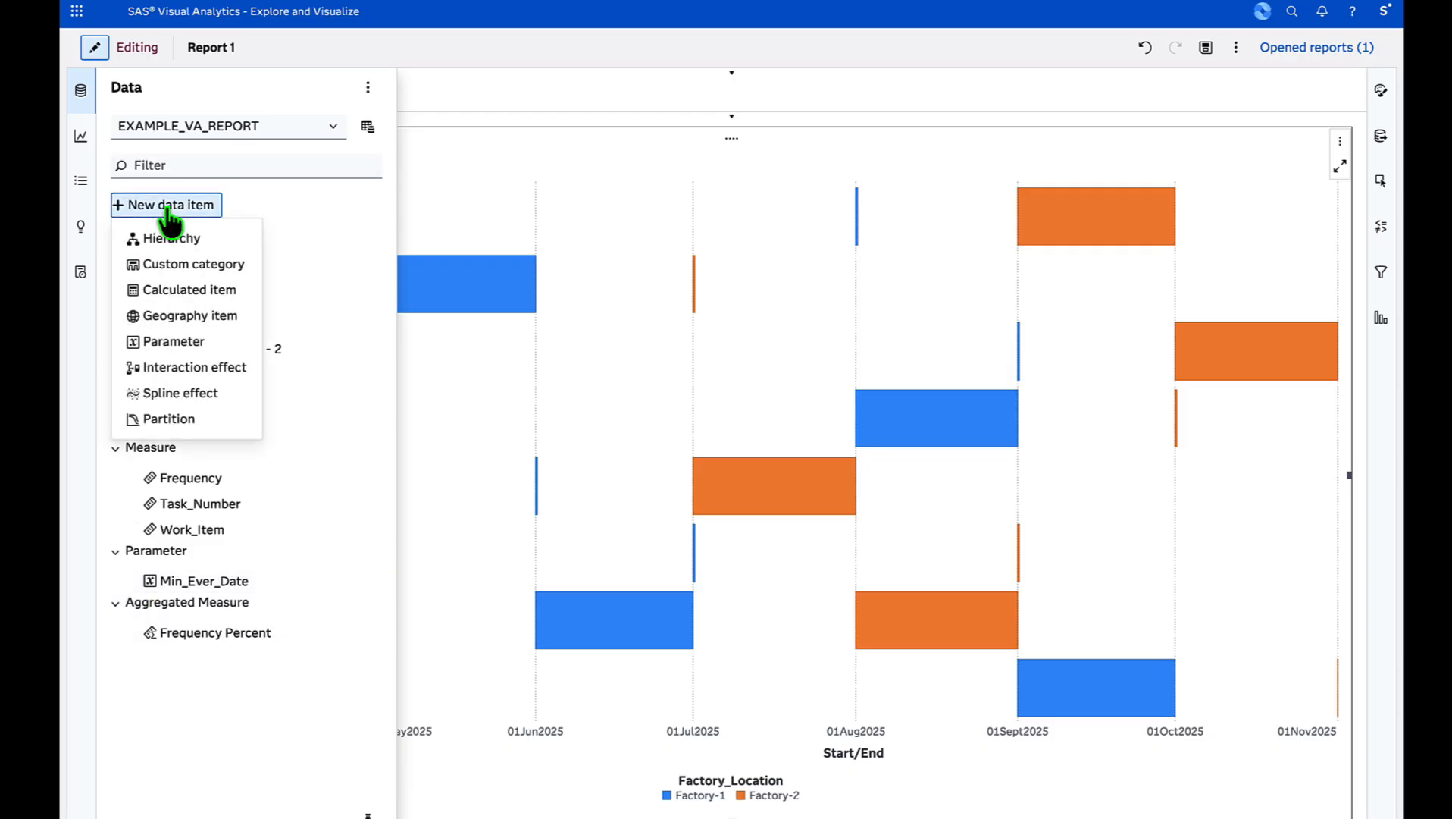
{"action": "left_click", "coordinate": [156, 289]}
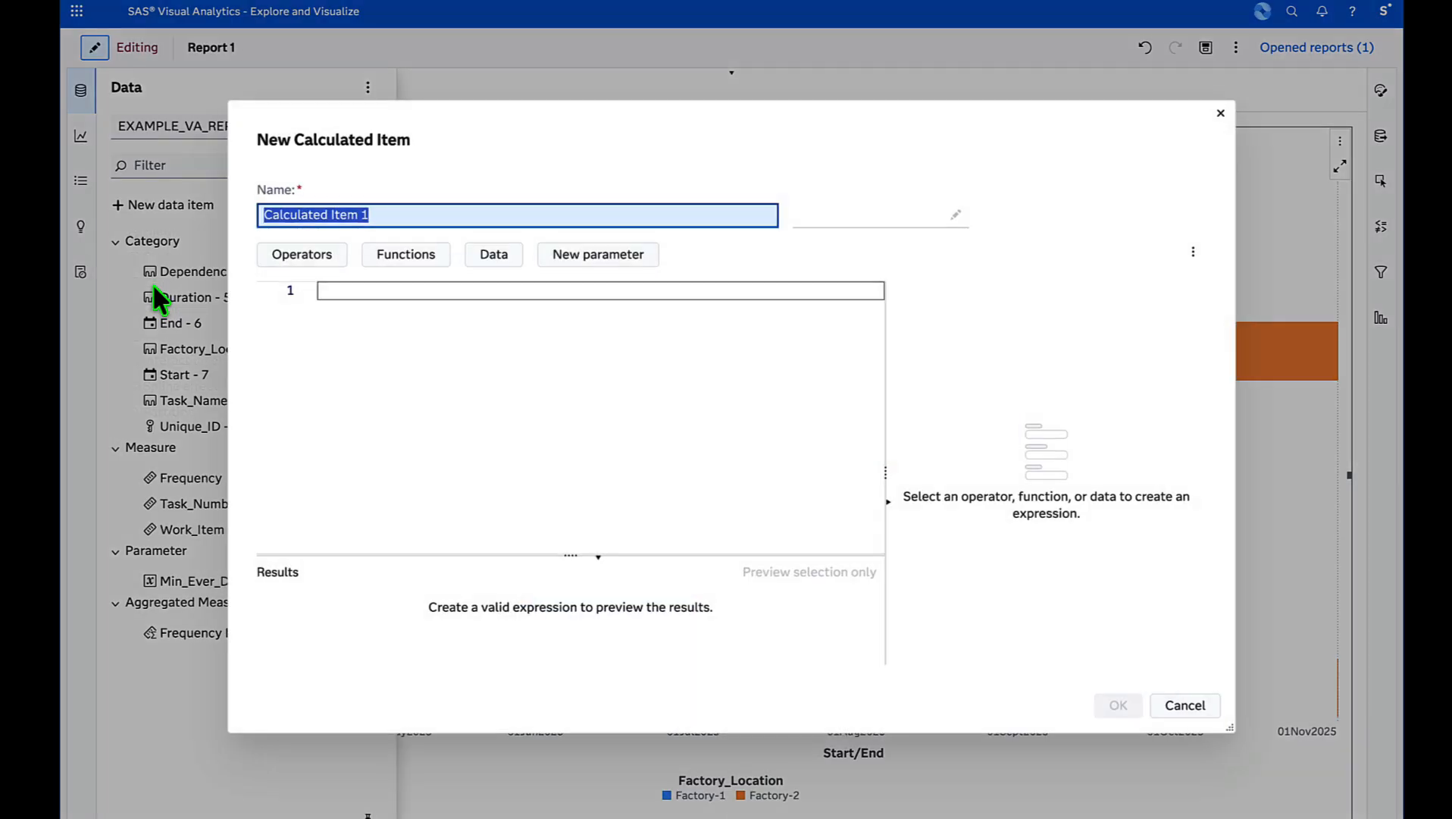
{"action": "type", "text": "Dis"}
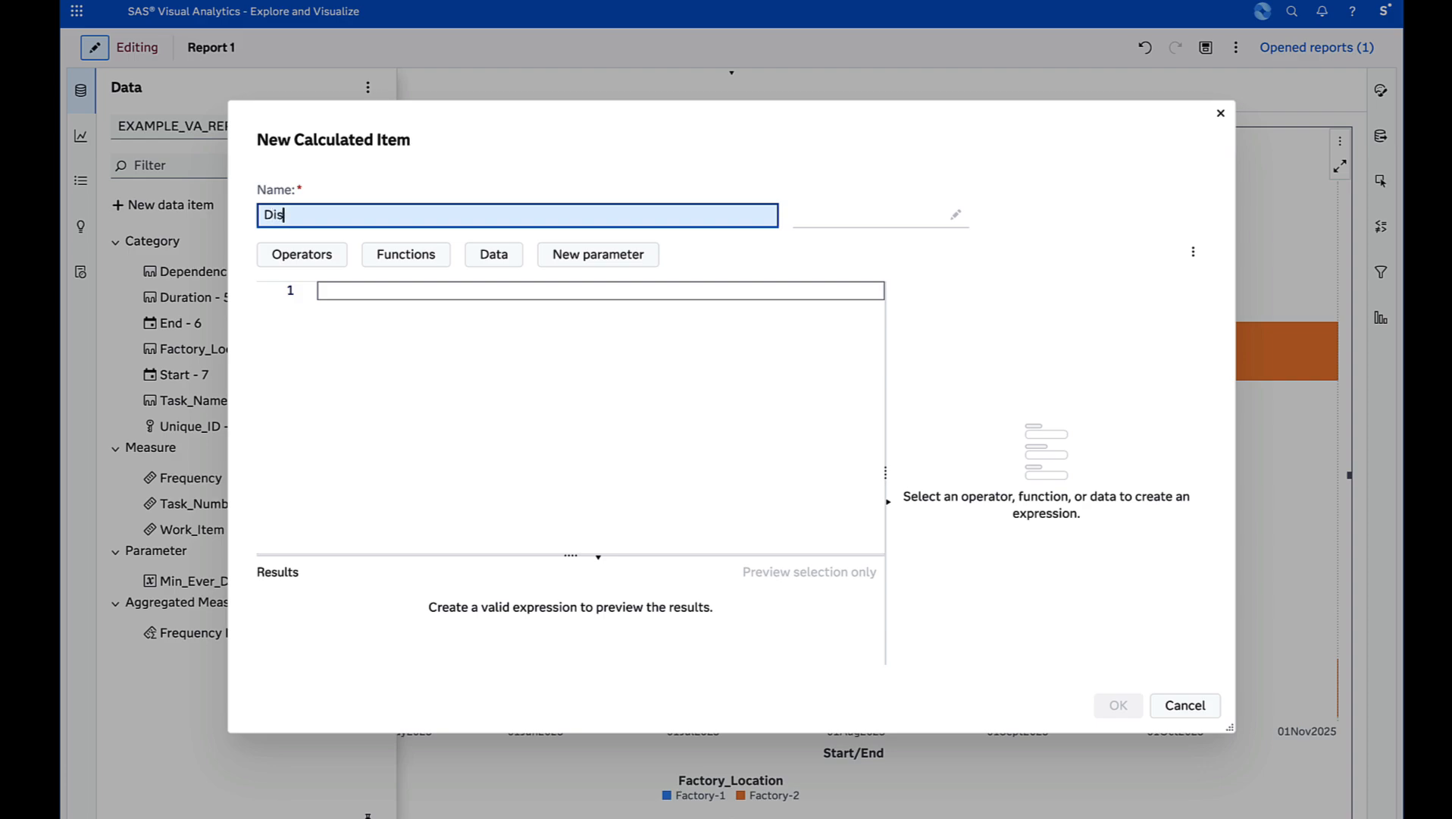
{"action": "type", "text": "tance_From_Min_Start"}
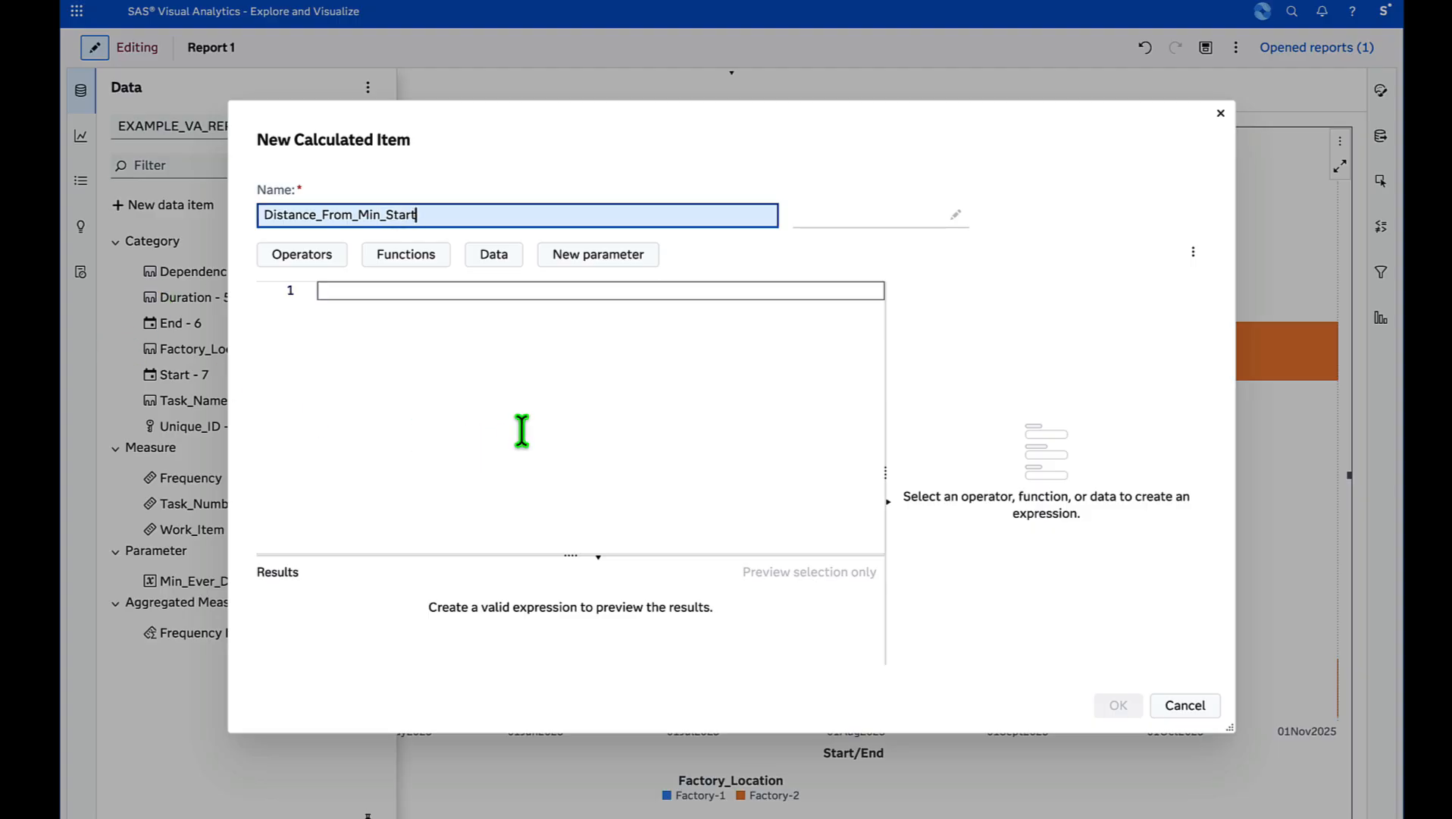
- Build the calculated item's expression as Start-Min_Ever_Date from the Start data item and the Min_Ever_Date parameter
{"action": "left_click", "coordinate": [545, 328]}
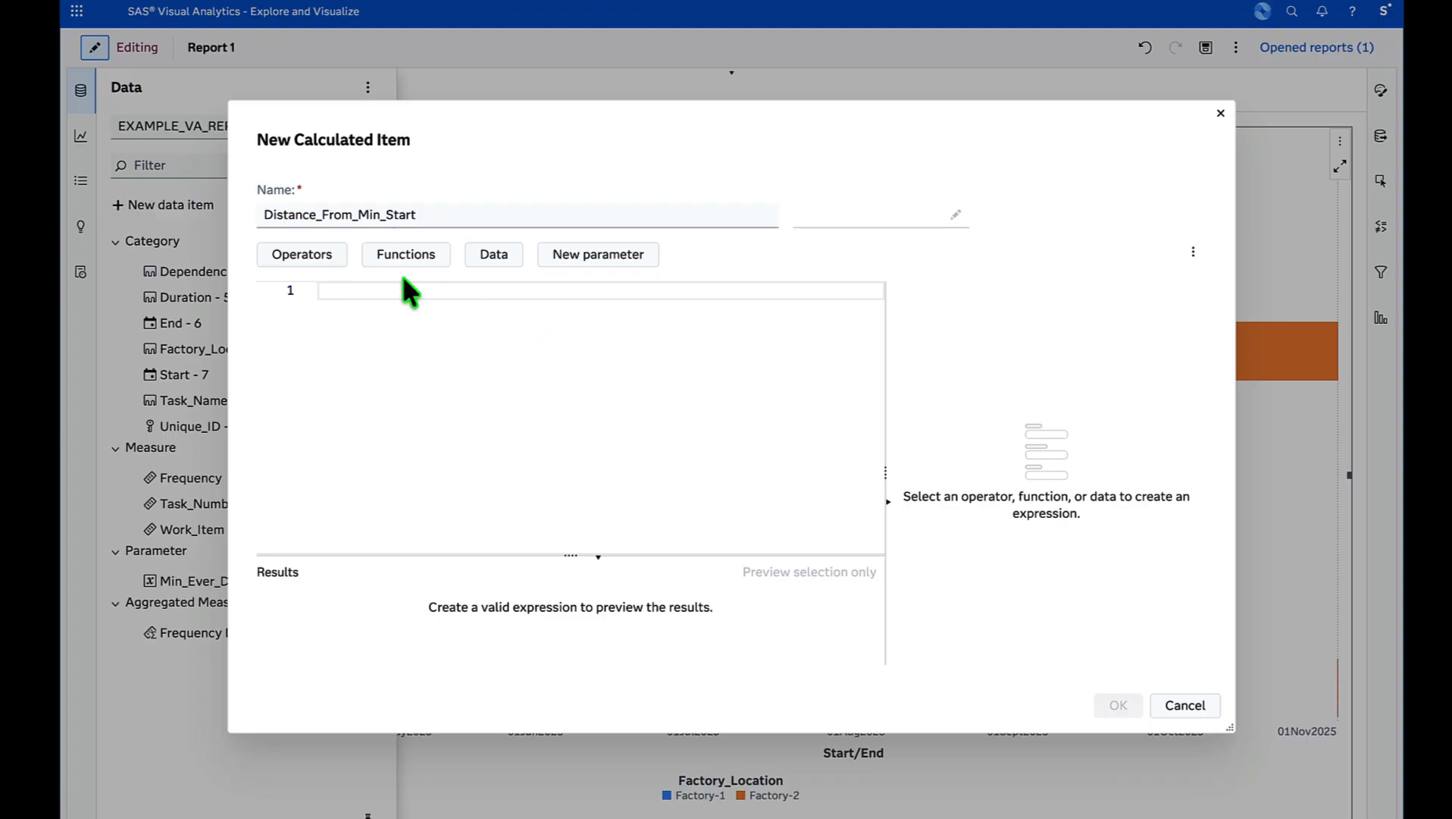
{"action": "left_click", "coordinate": [494, 255]}
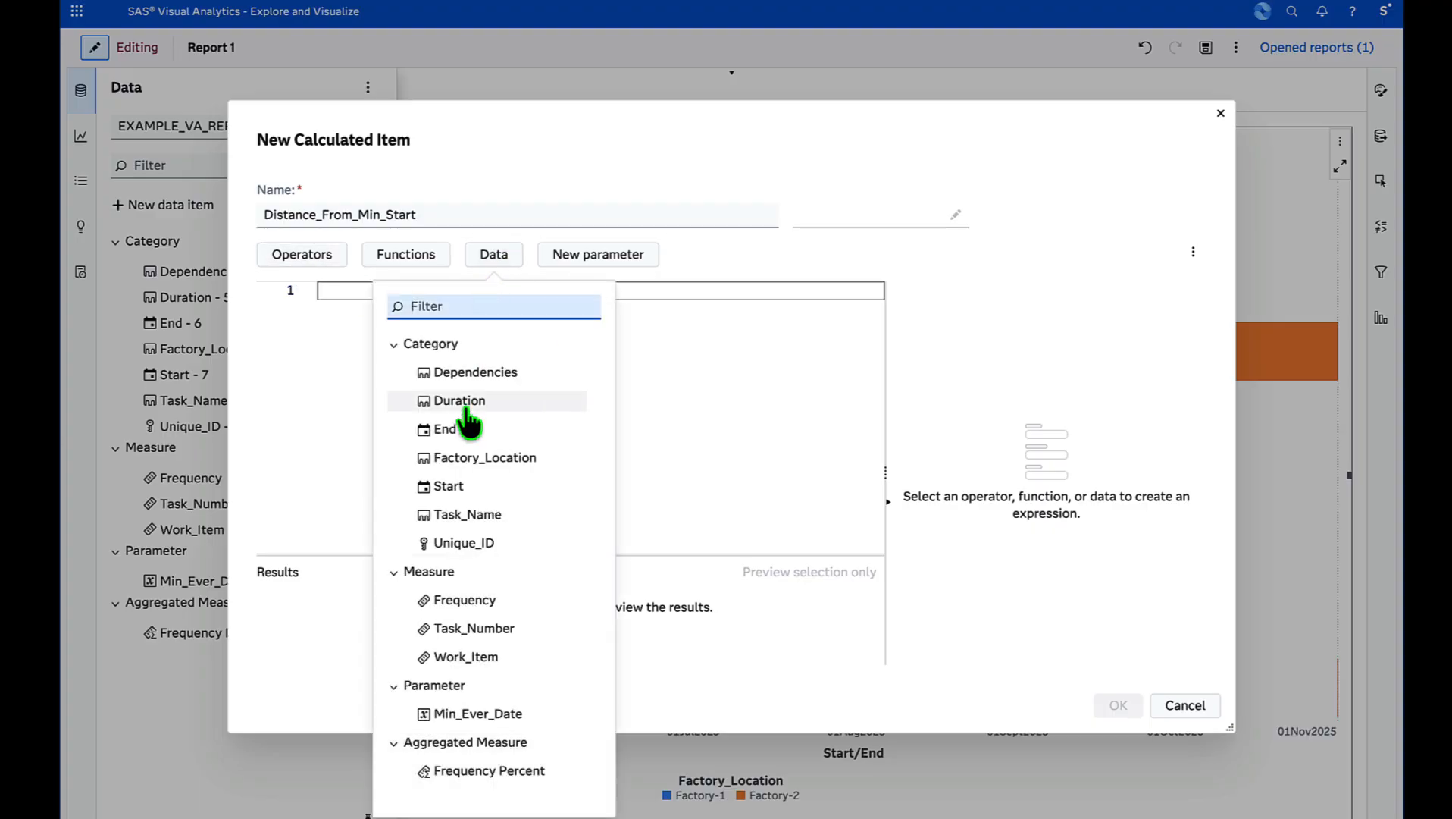
{"action": "left_click", "coordinate": [449, 487]}
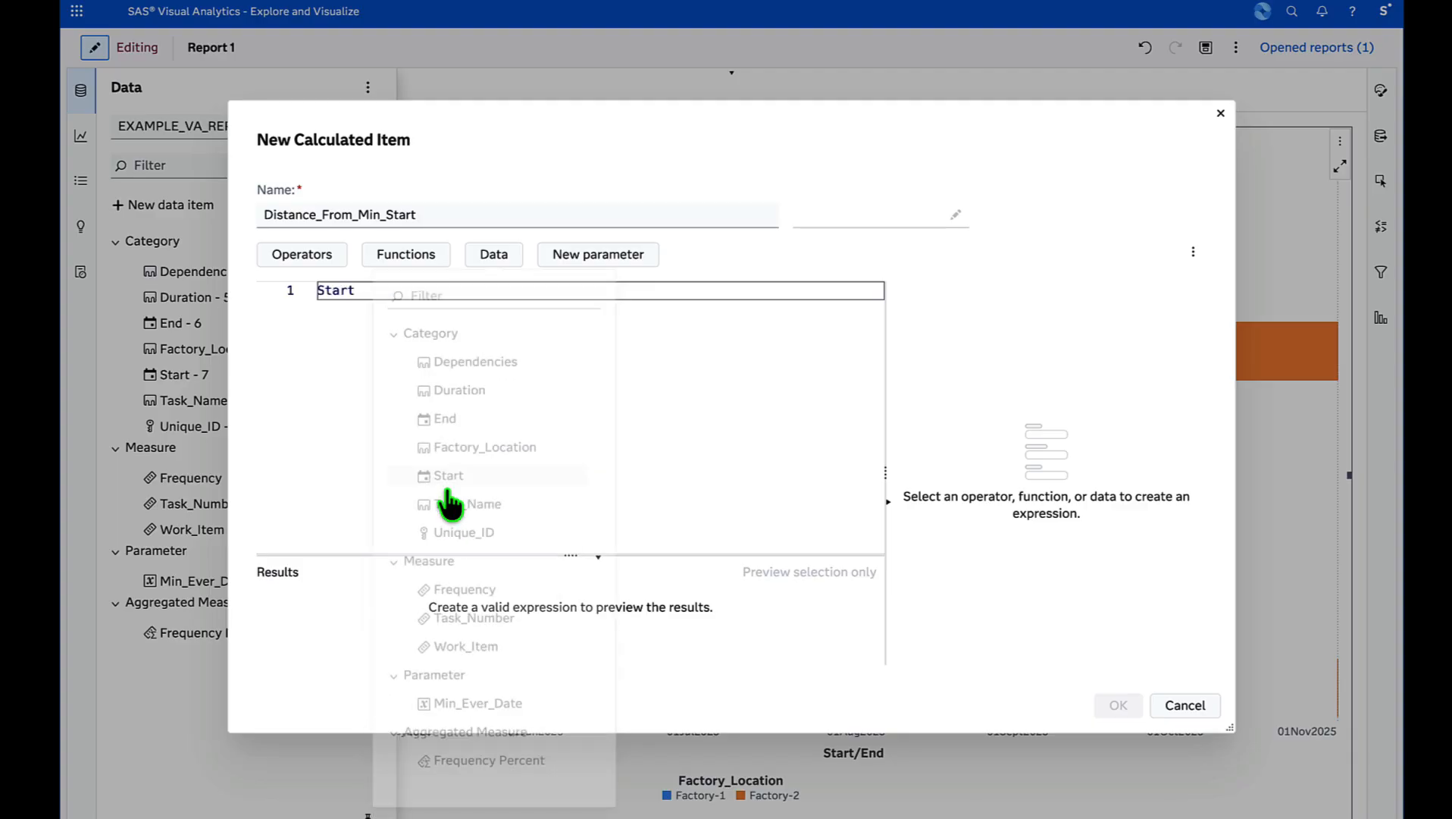
{"action": "left_click", "coordinate": [460, 292]}
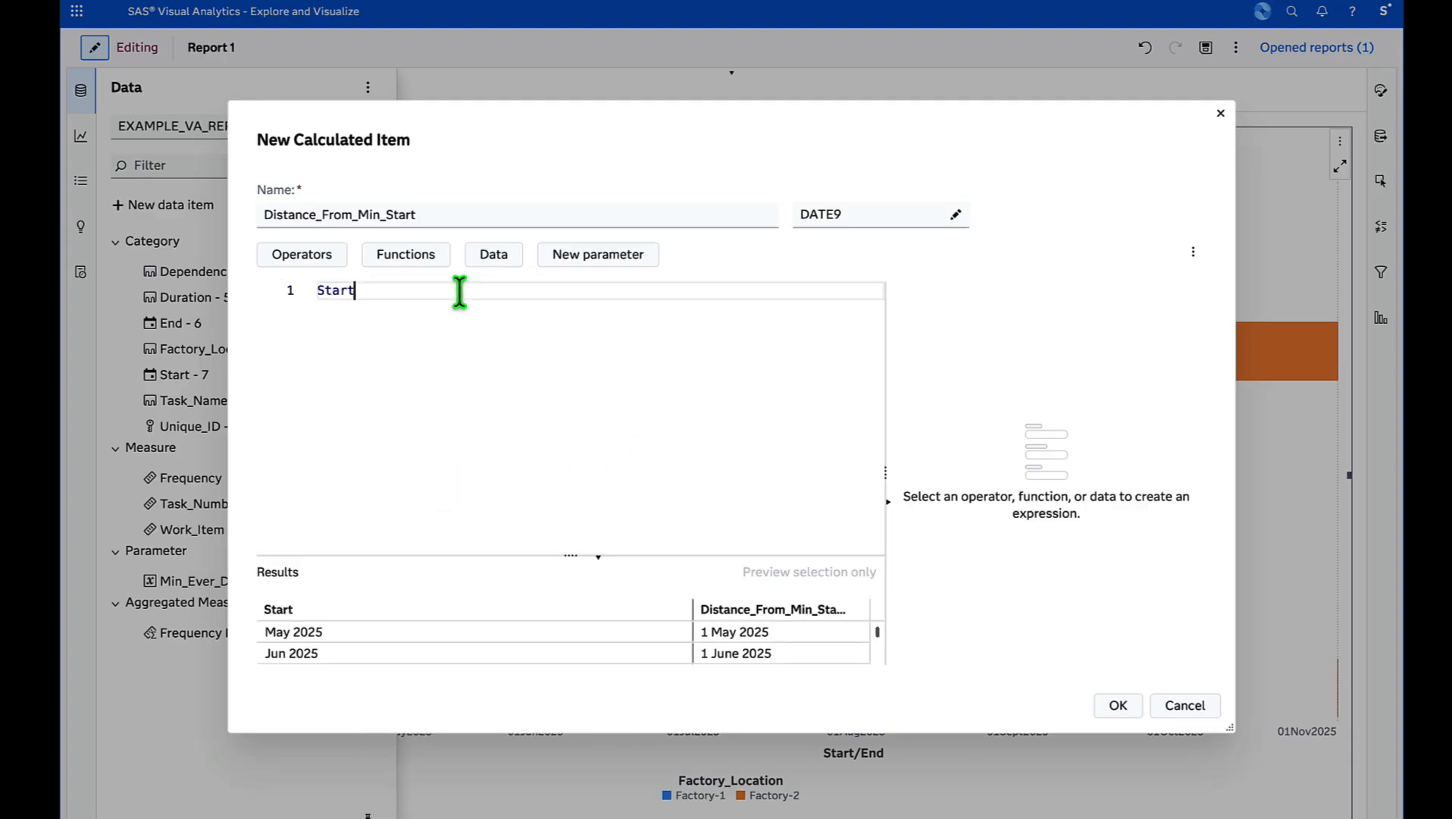
{"action": "type", "text": "-"}
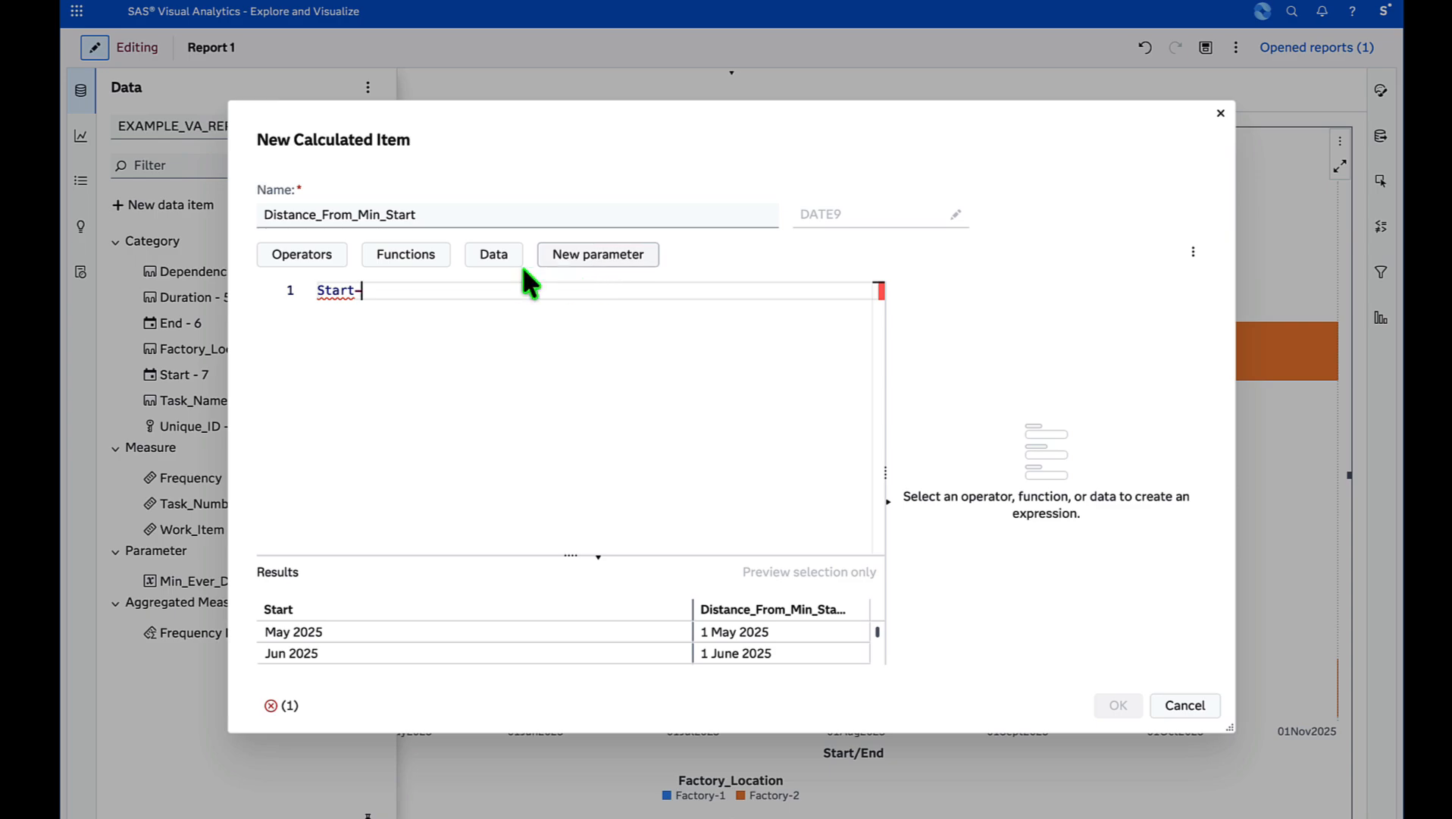
{"action": "left_click", "coordinate": [497, 254]}
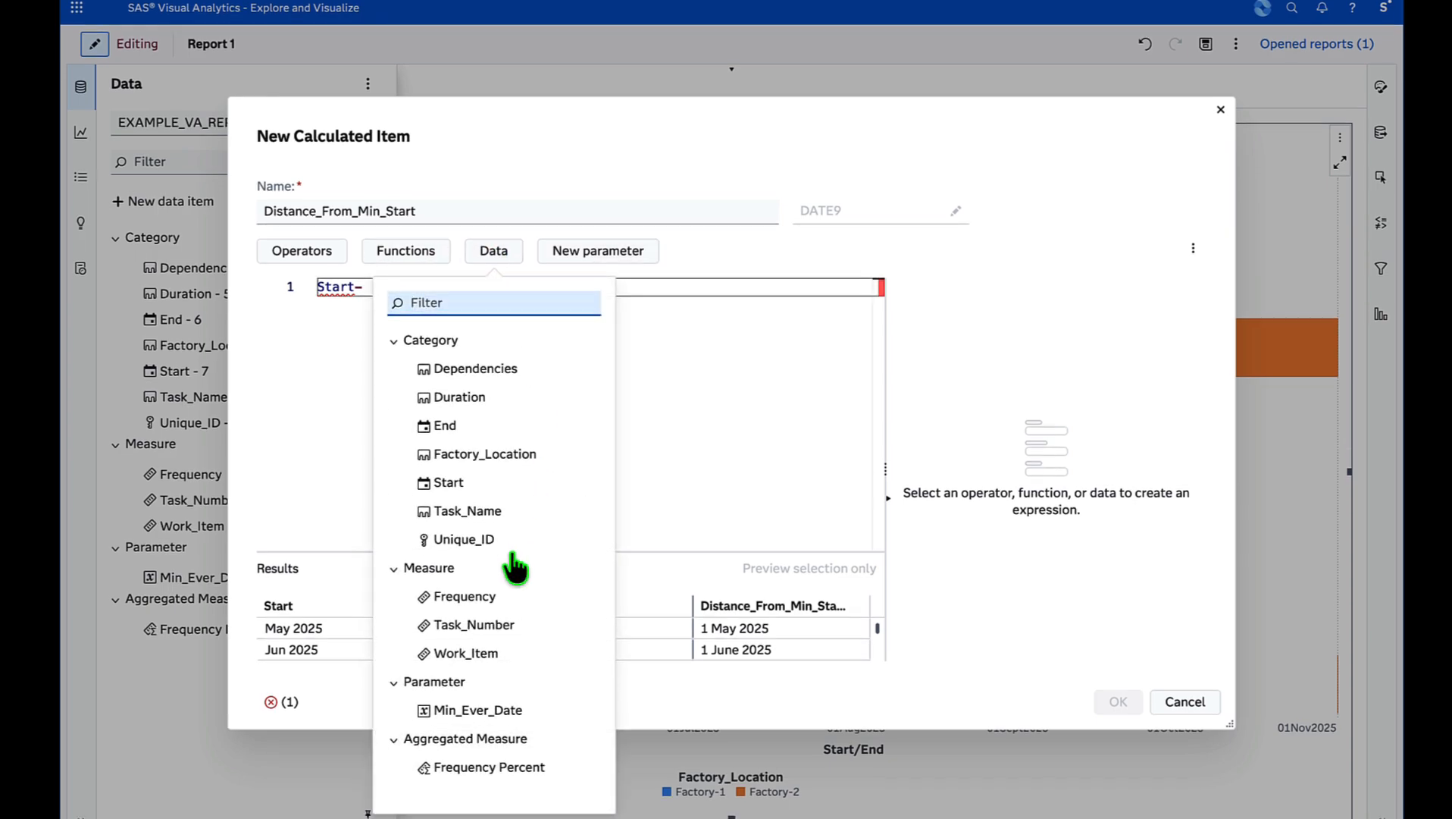
{"action": "left_click", "coordinate": [476, 714]}
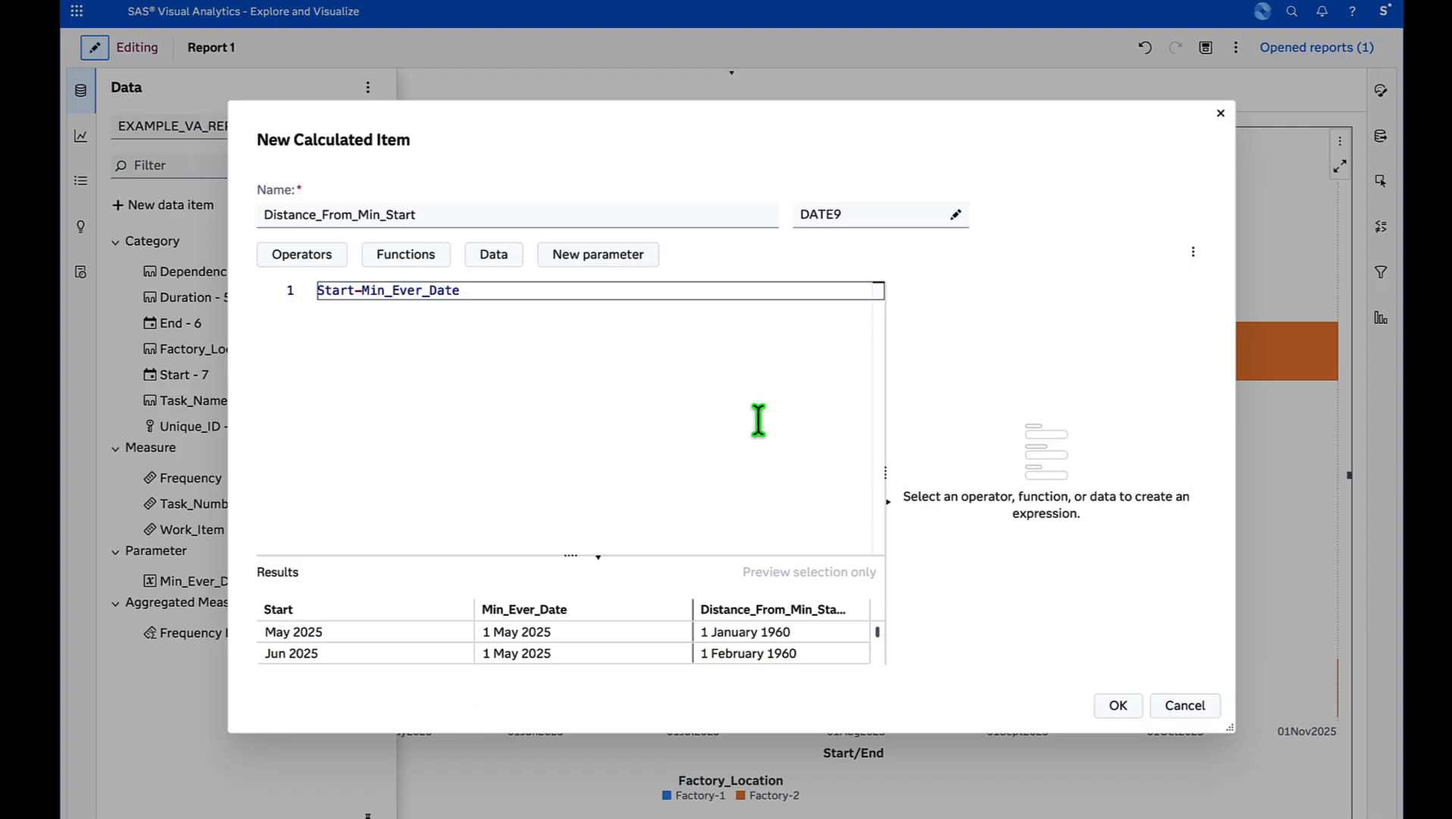
- Change the format of the calculated item Distance_From_Min_Start to Numeric
{"action": "left_click", "coordinate": [957, 217]}
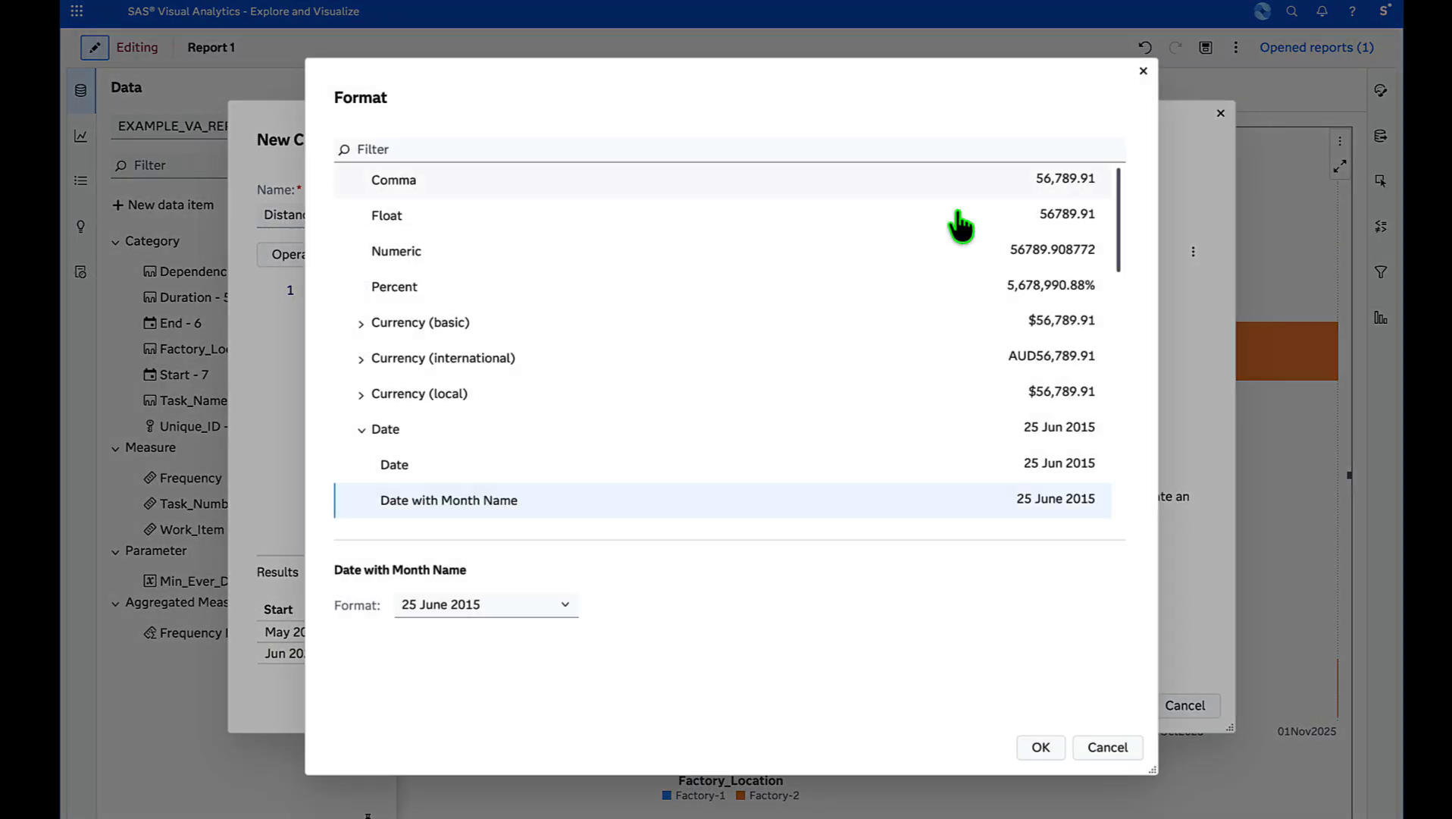
{"action": "left_click", "coordinate": [393, 252]}
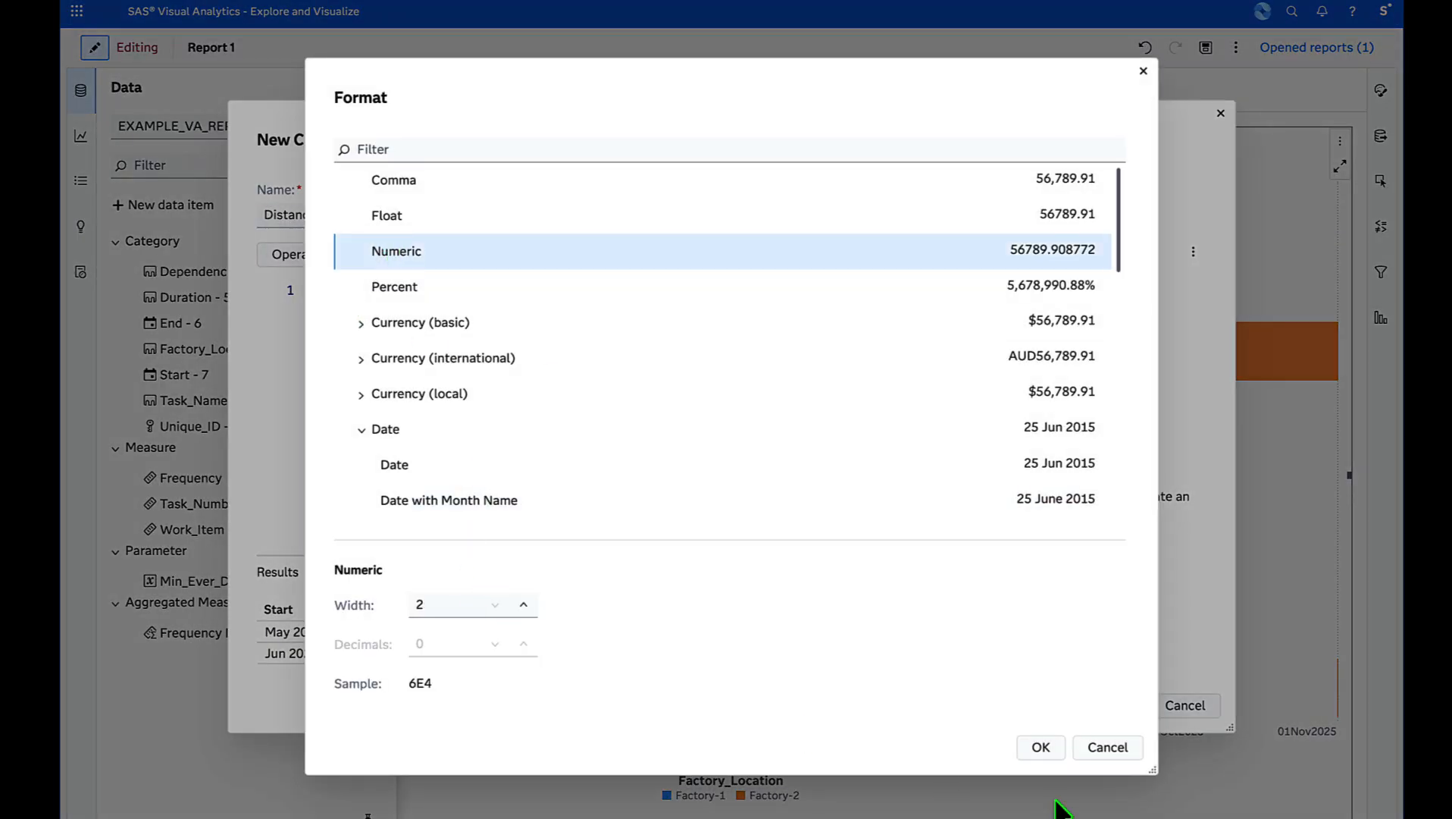
{"action": "left_click", "coordinate": [1040, 747]}
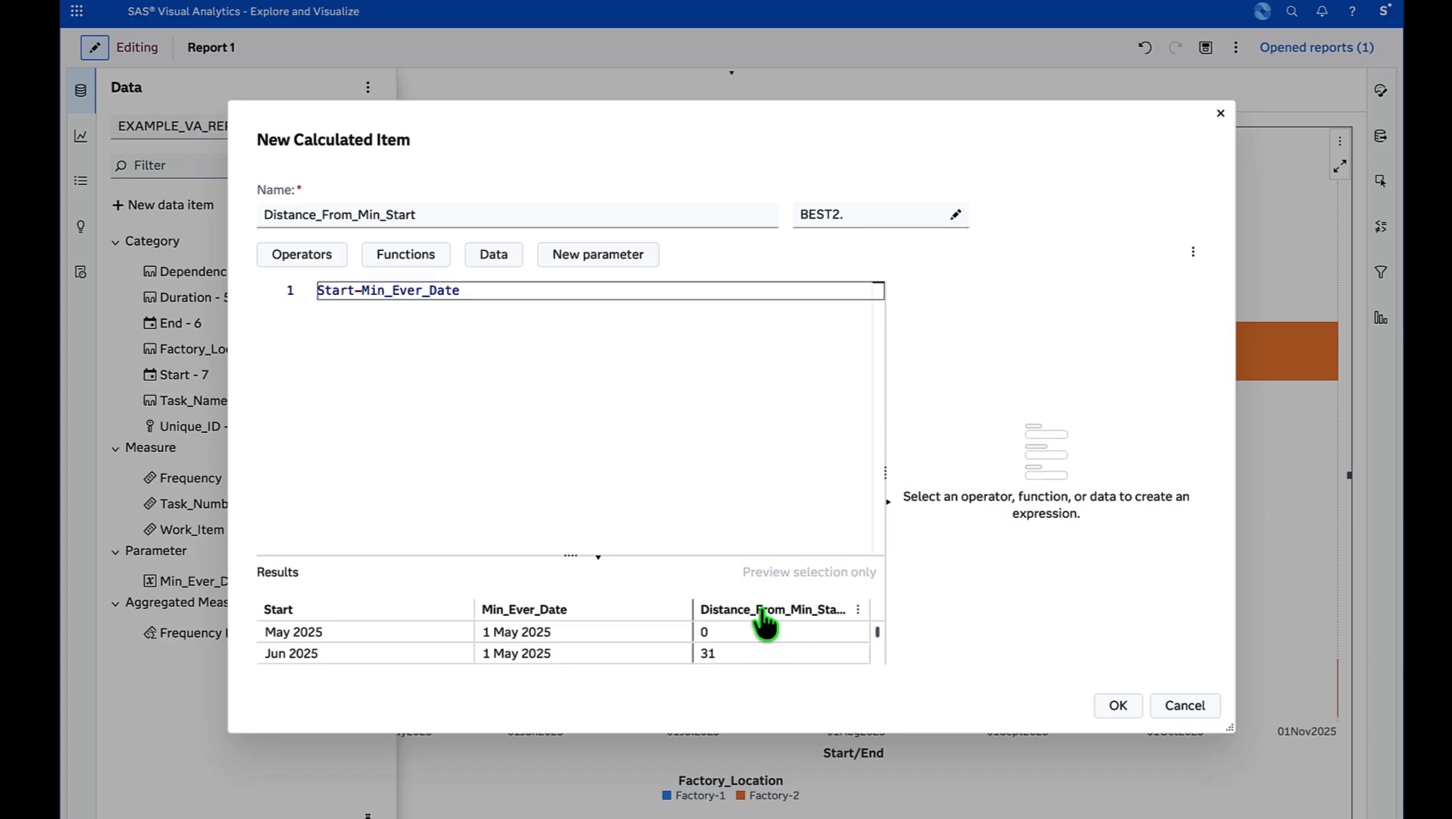
- Review the previewed results down to the last row and create the calculated item Distance_From_Min_Start
{"action": "scroll", "coordinate": [771, 648], "scroll_direction": "down", "scroll_amount": 3}
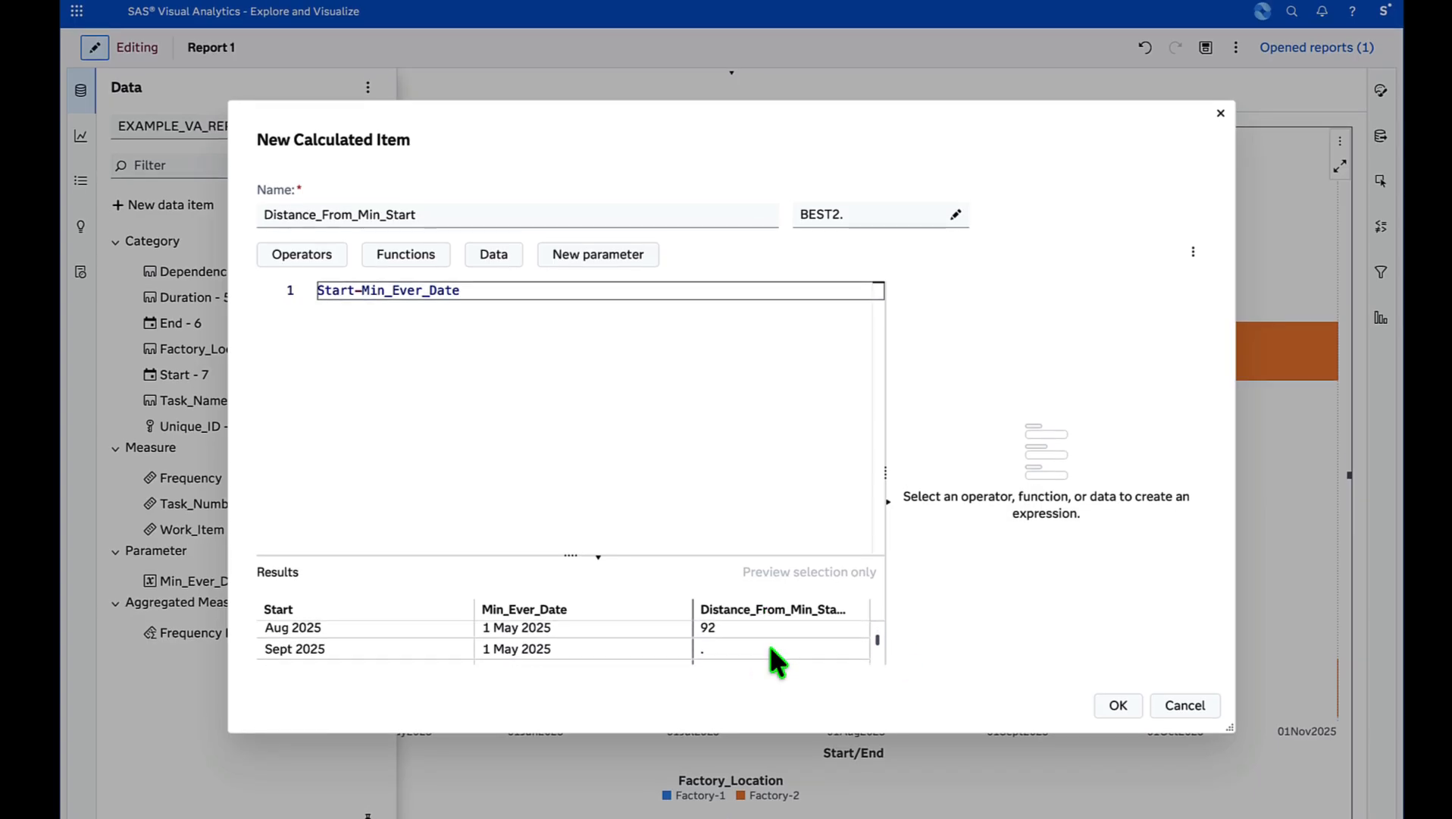
{"action": "scroll", "coordinate": [769, 646], "scroll_direction": "down", "scroll_amount": 2}
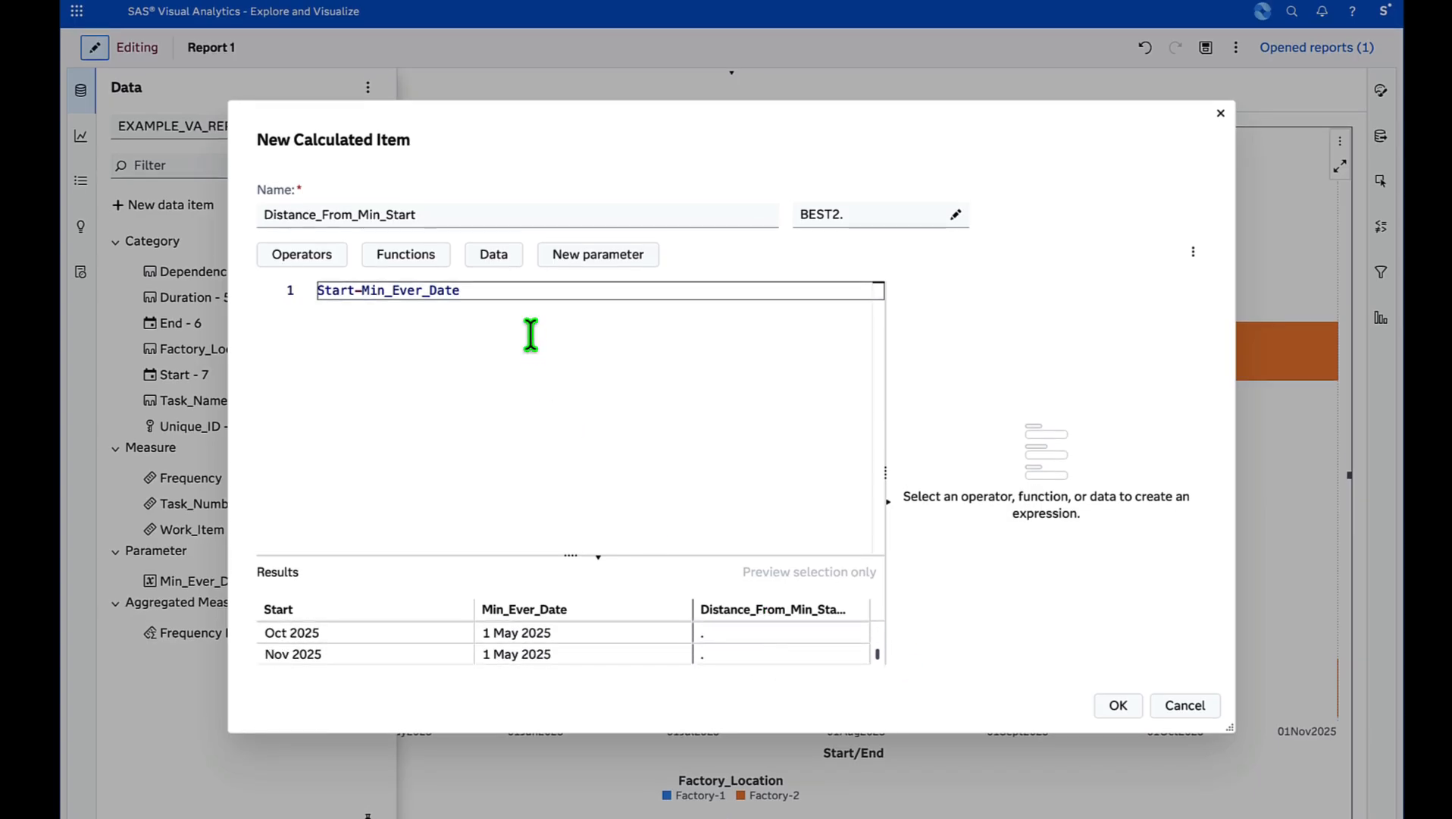
{"action": "left_click", "coordinate": [1129, 703]}
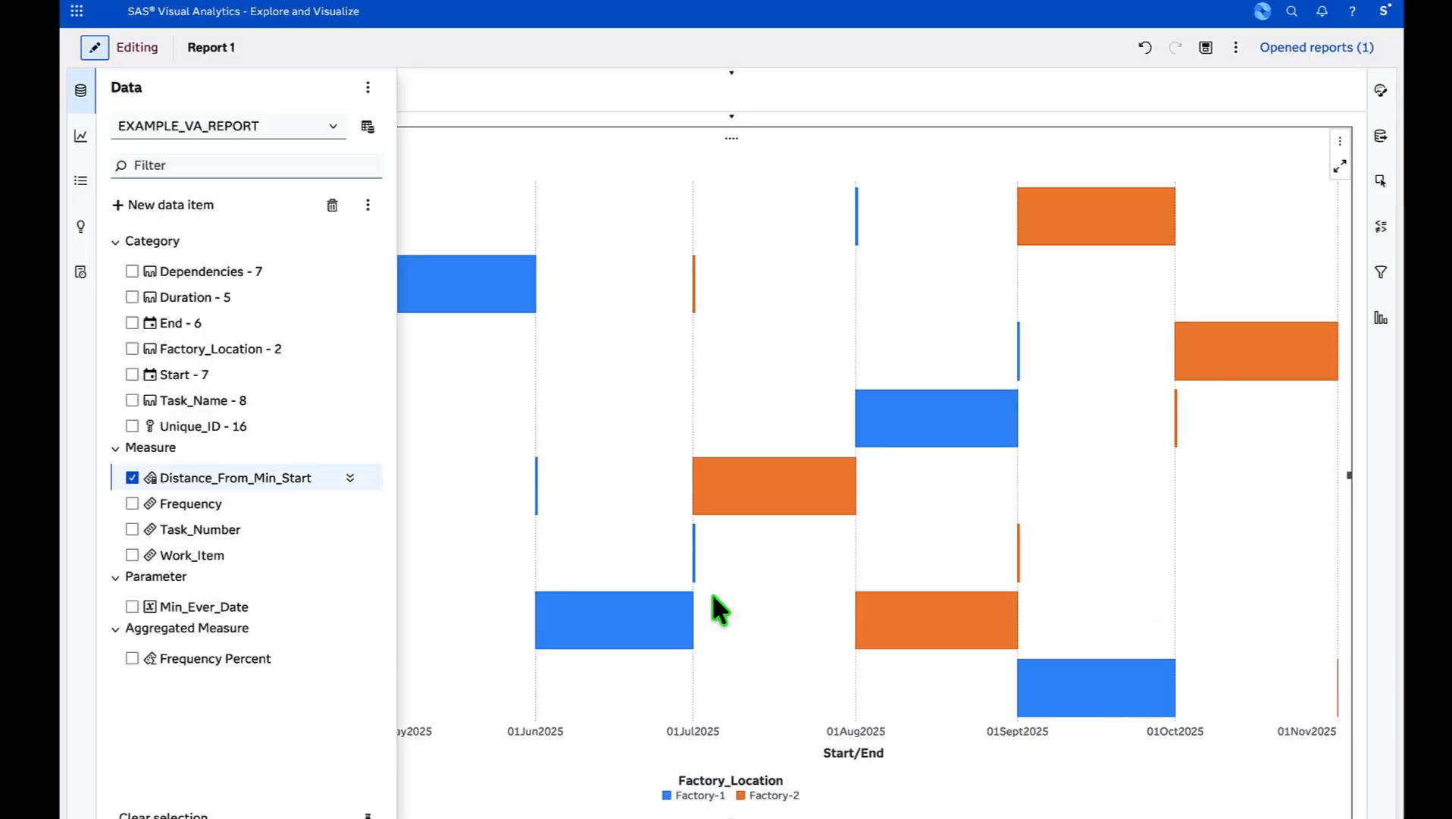
- Clear the selection of Distance_From_Min_Start and start a new calculated item named Task_Sorted_By_Start_Date
{"action": "left_click", "coordinate": [186, 479]}
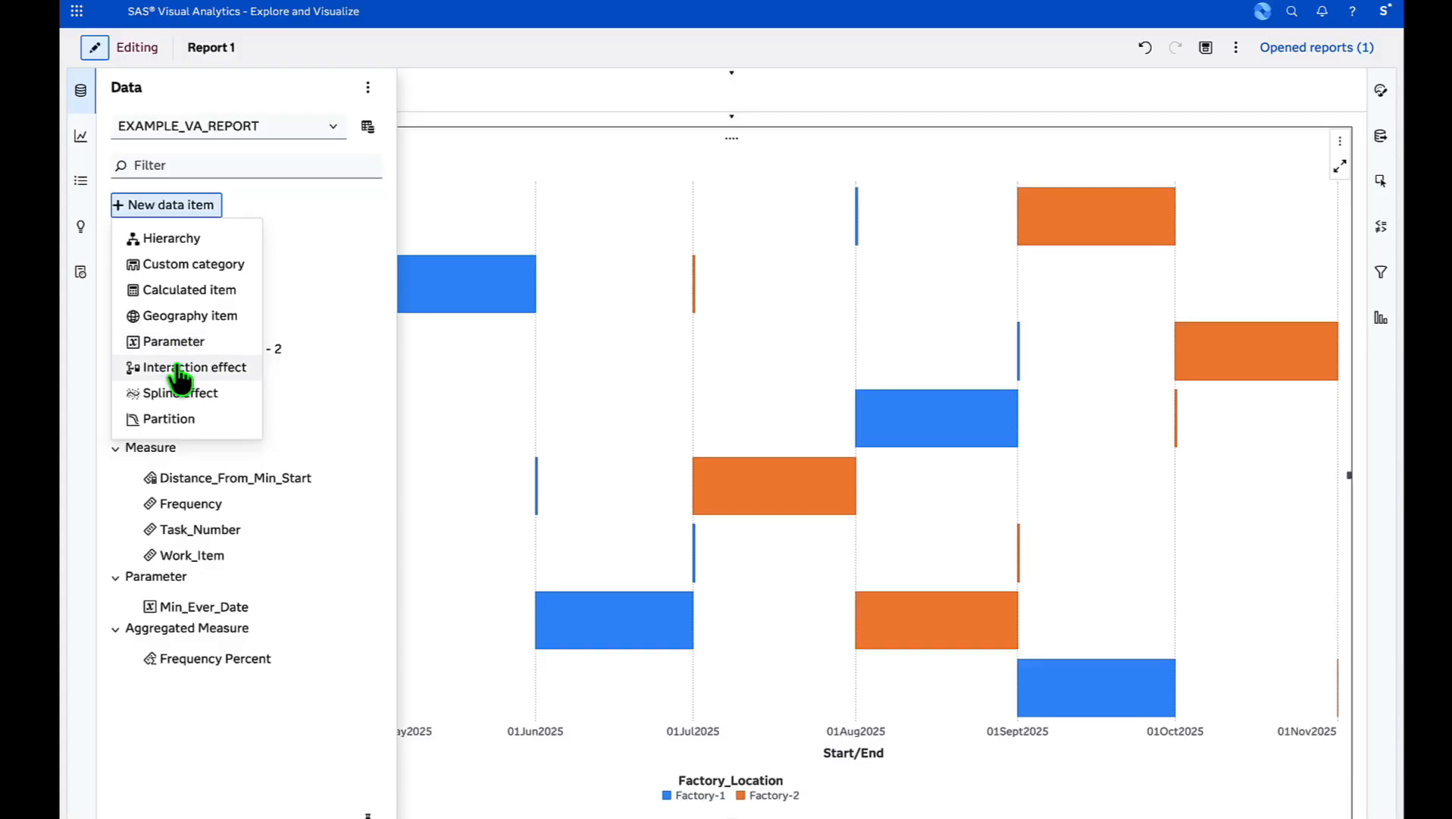
{"action": "left_click", "coordinate": [191, 290]}
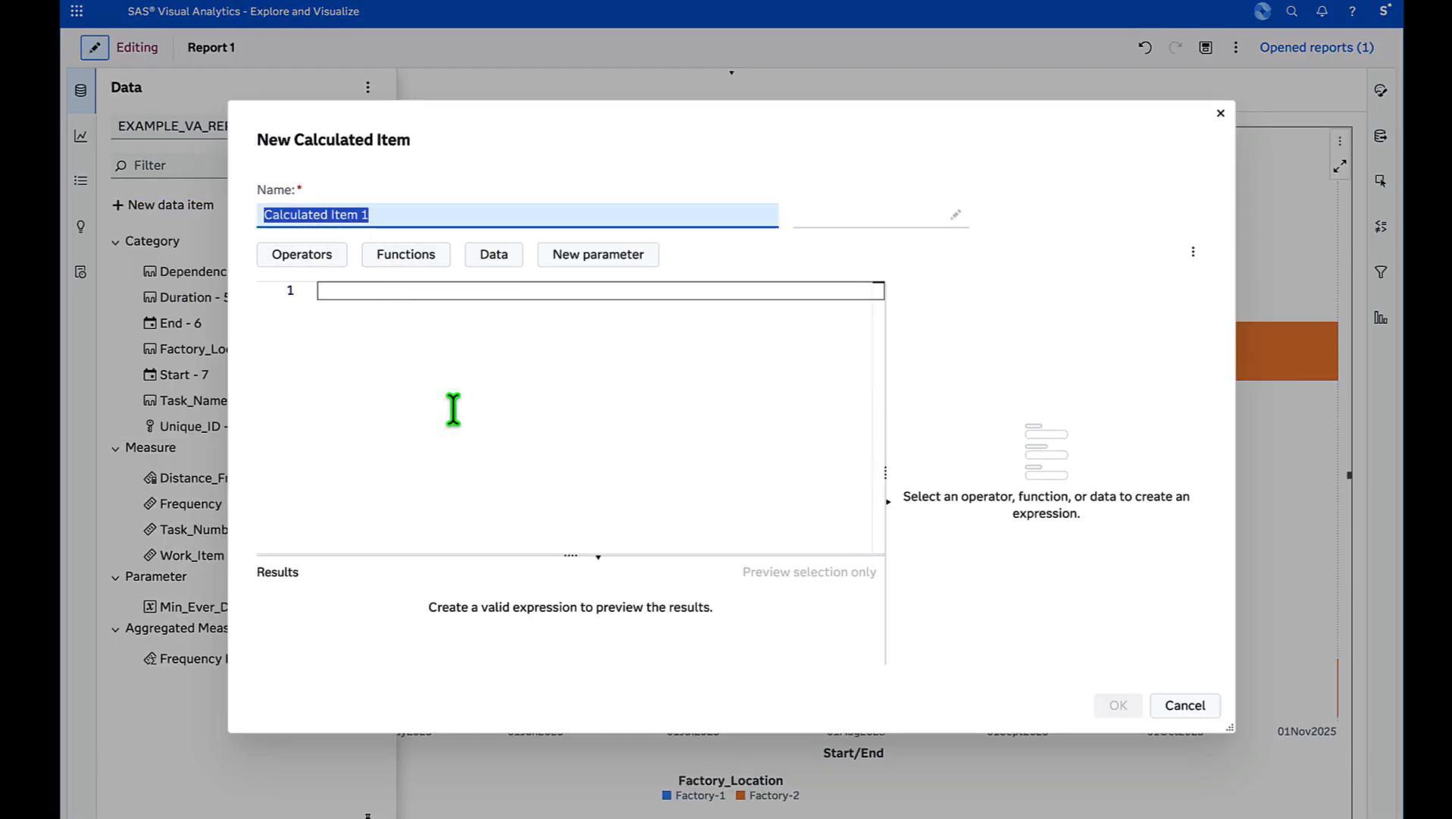
{"action": "type", "text": "task"}
{"action": "key", "text": "BackSpace"}
{"action": "key", "text": "BackSpace"}
{"action": "key", "text": "BackSpace"}
{"action": "key", "text": "BackSpace"}
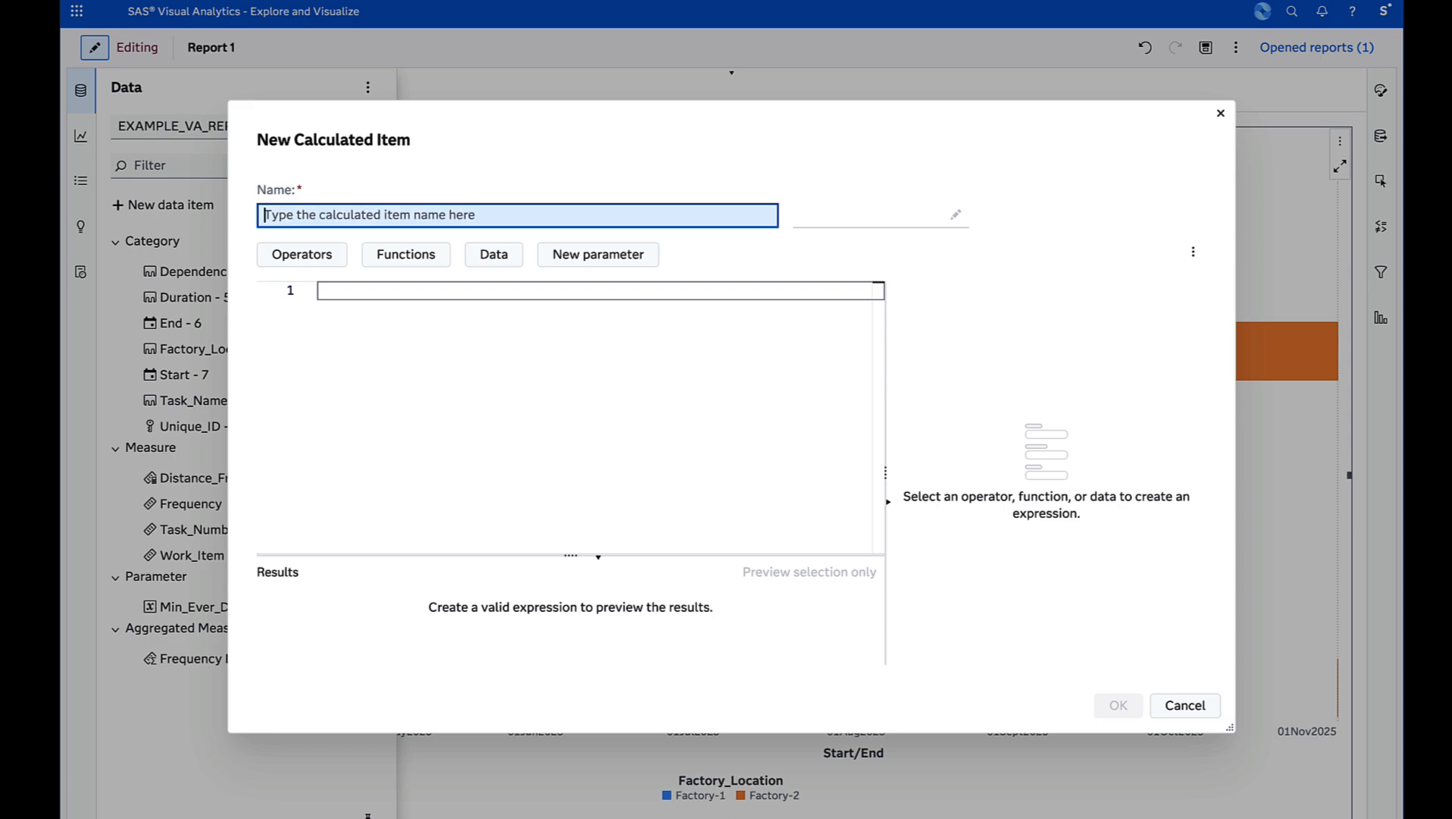
{"action": "type", "text": "Task_Sort"}
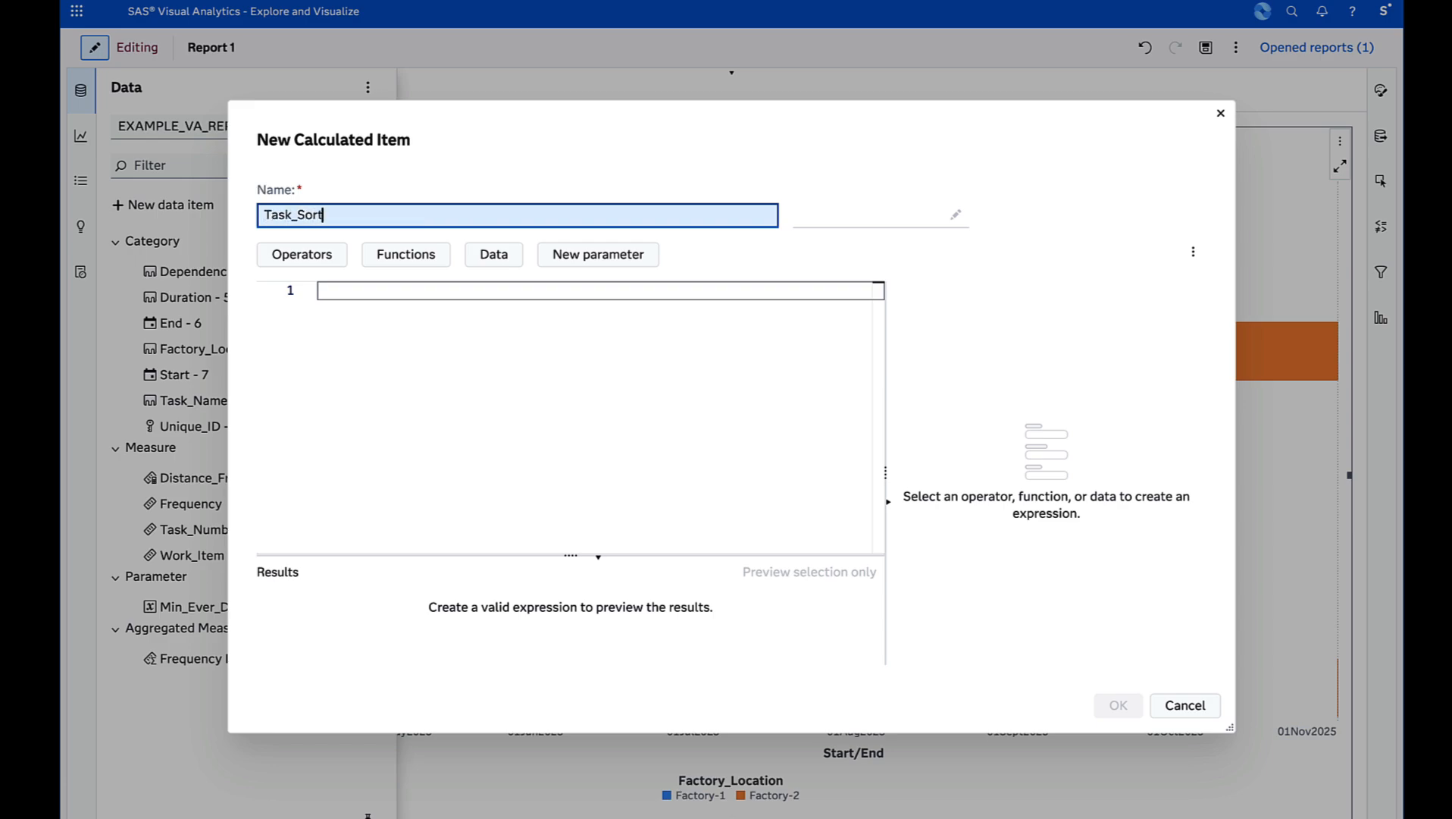
{"action": "type", "text": "ed_By_Start_date"}
{"action": "key", "text": "BackSpace"}
{"action": "key", "text": "BackSpace"}
{"action": "key", "text": "BackSpace"}
{"action": "key", "text": "BackSpace"}
{"action": "type", "text": "Date"}
- Enter two nested Concatenate functions as the expression, =Concatenate(Concatenate())
{"action": "left_click", "coordinate": [394, 370]}
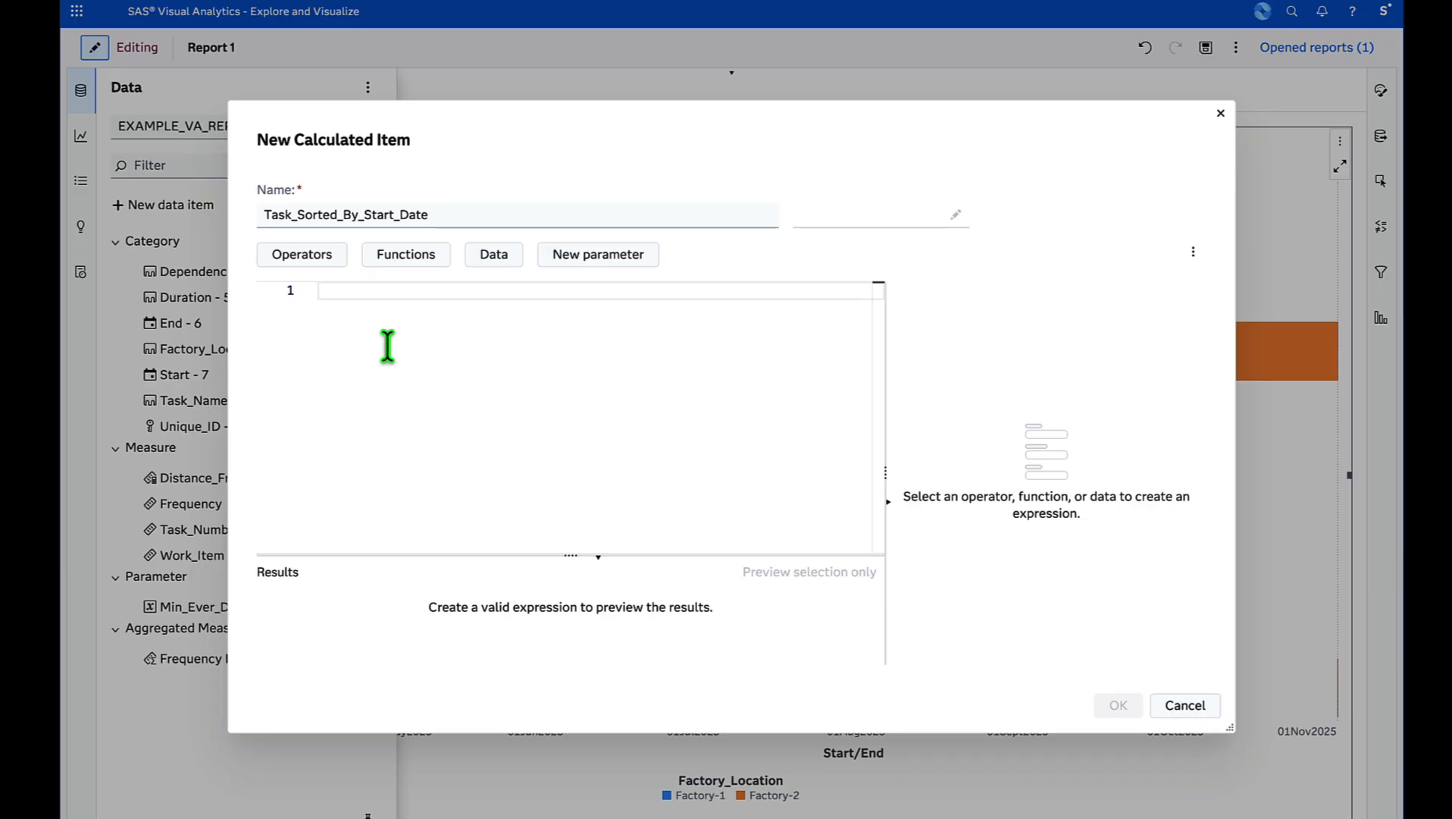
{"action": "type", "text": "=C"}
{"action": "type", "text": "on"}
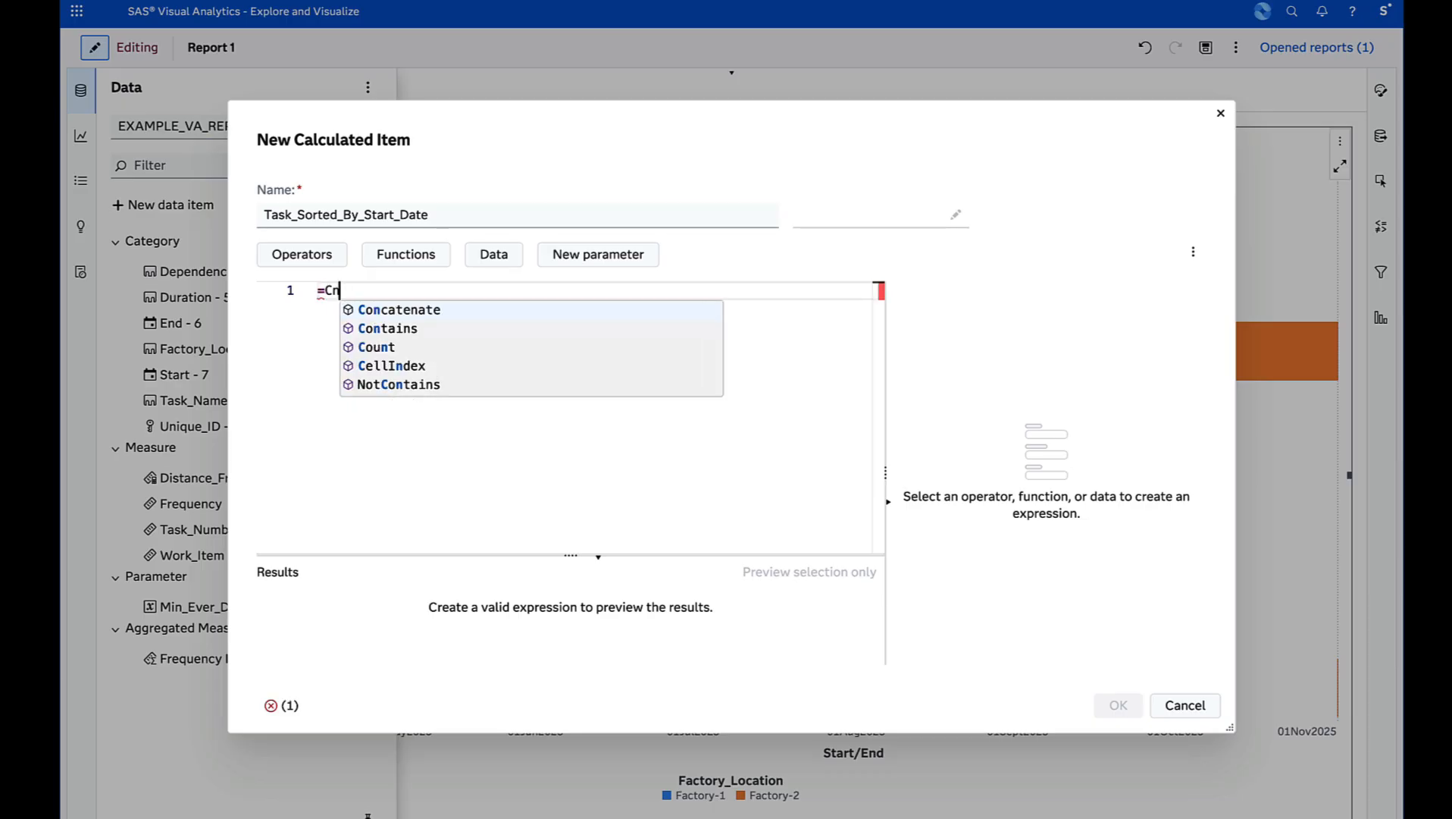
{"action": "key", "text": "Return"}
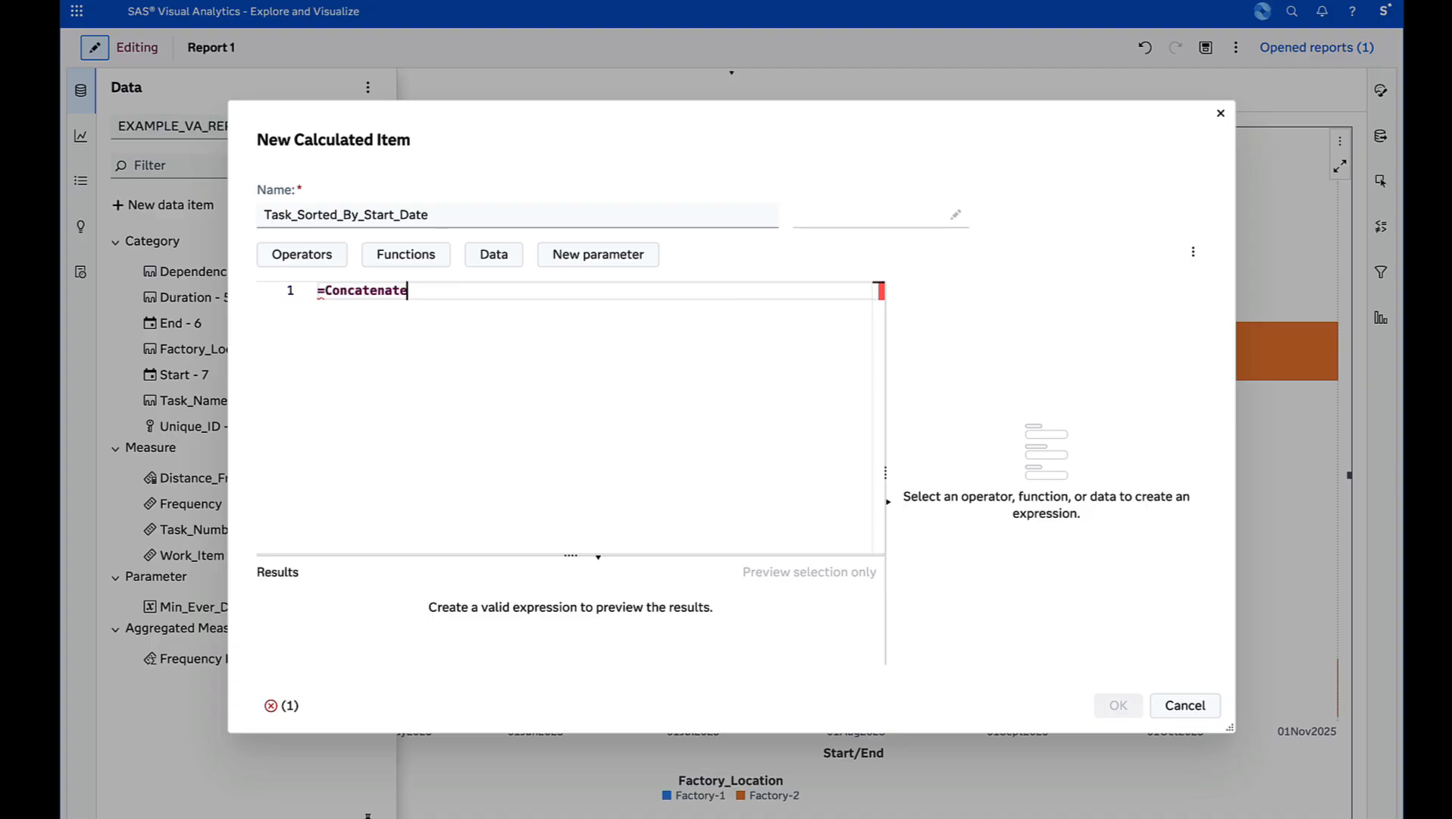
{"action": "type", "text": "(Concatenate())"}
{"action": "left_click", "coordinate": [528, 356]}
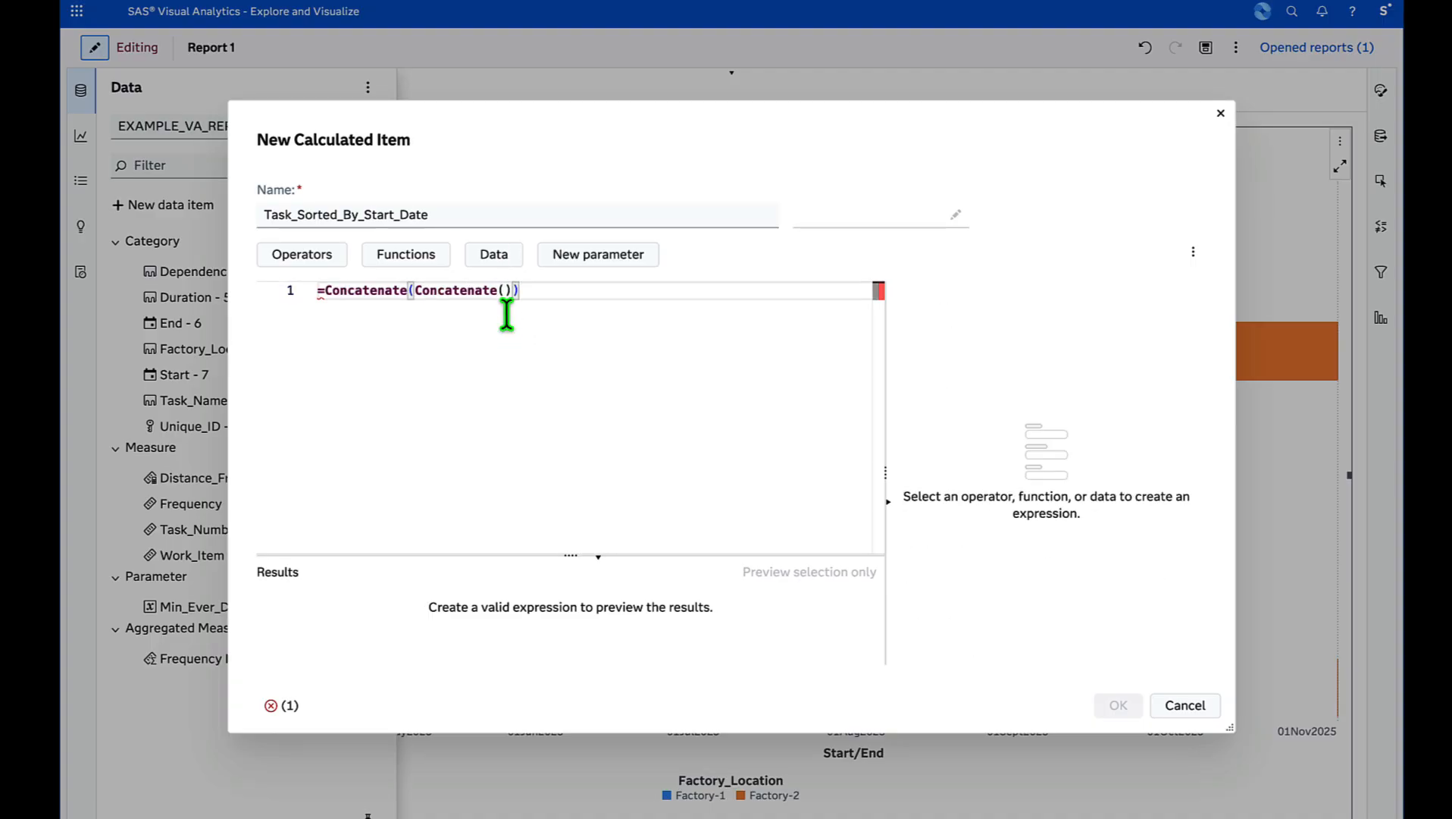
- Insert the Distance_From_Min_Start data item as the first argument of the inner Concatenate function
{"action": "left_click", "coordinate": [500, 294]}
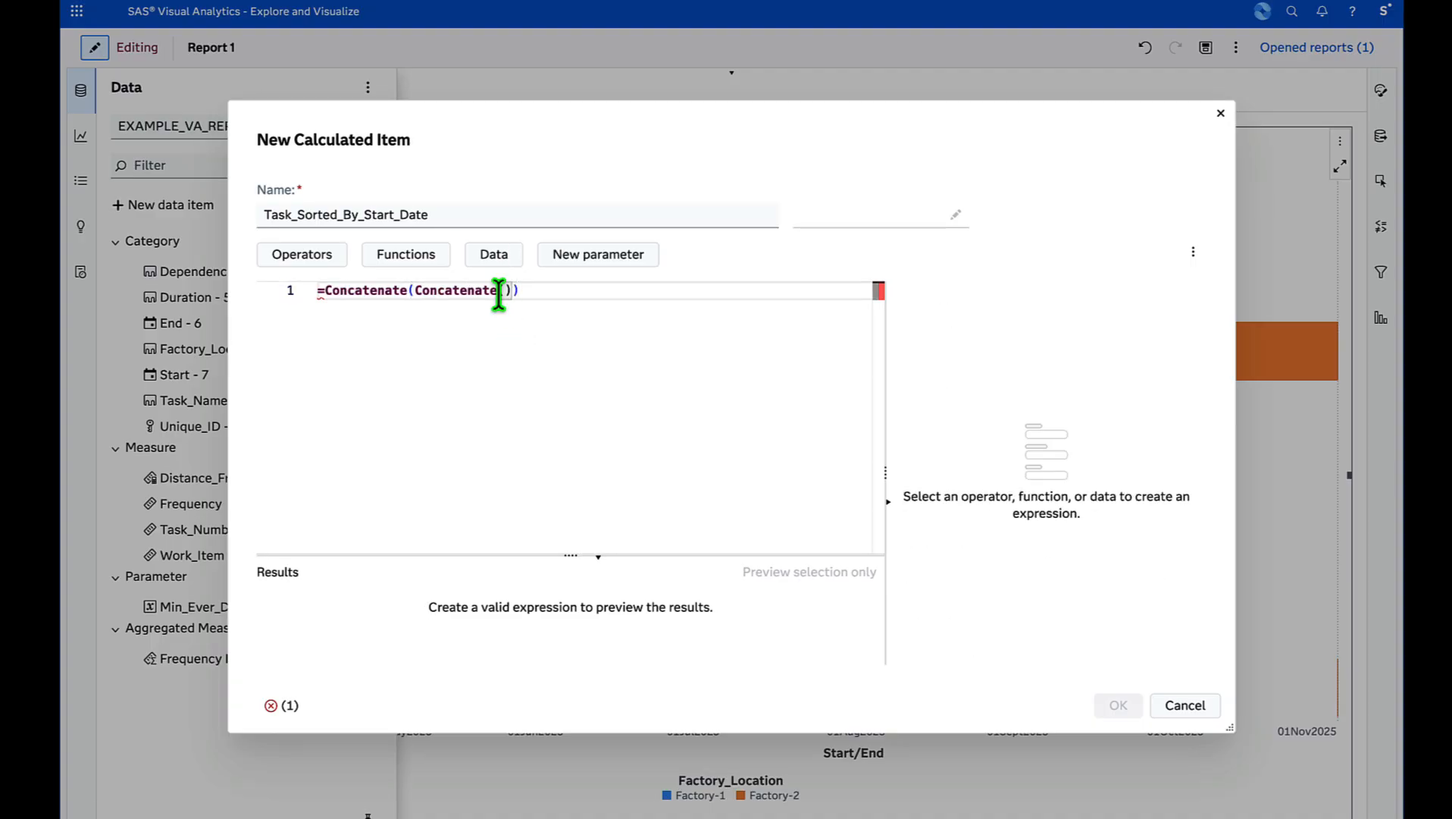
{"action": "left_click", "coordinate": [505, 288]}
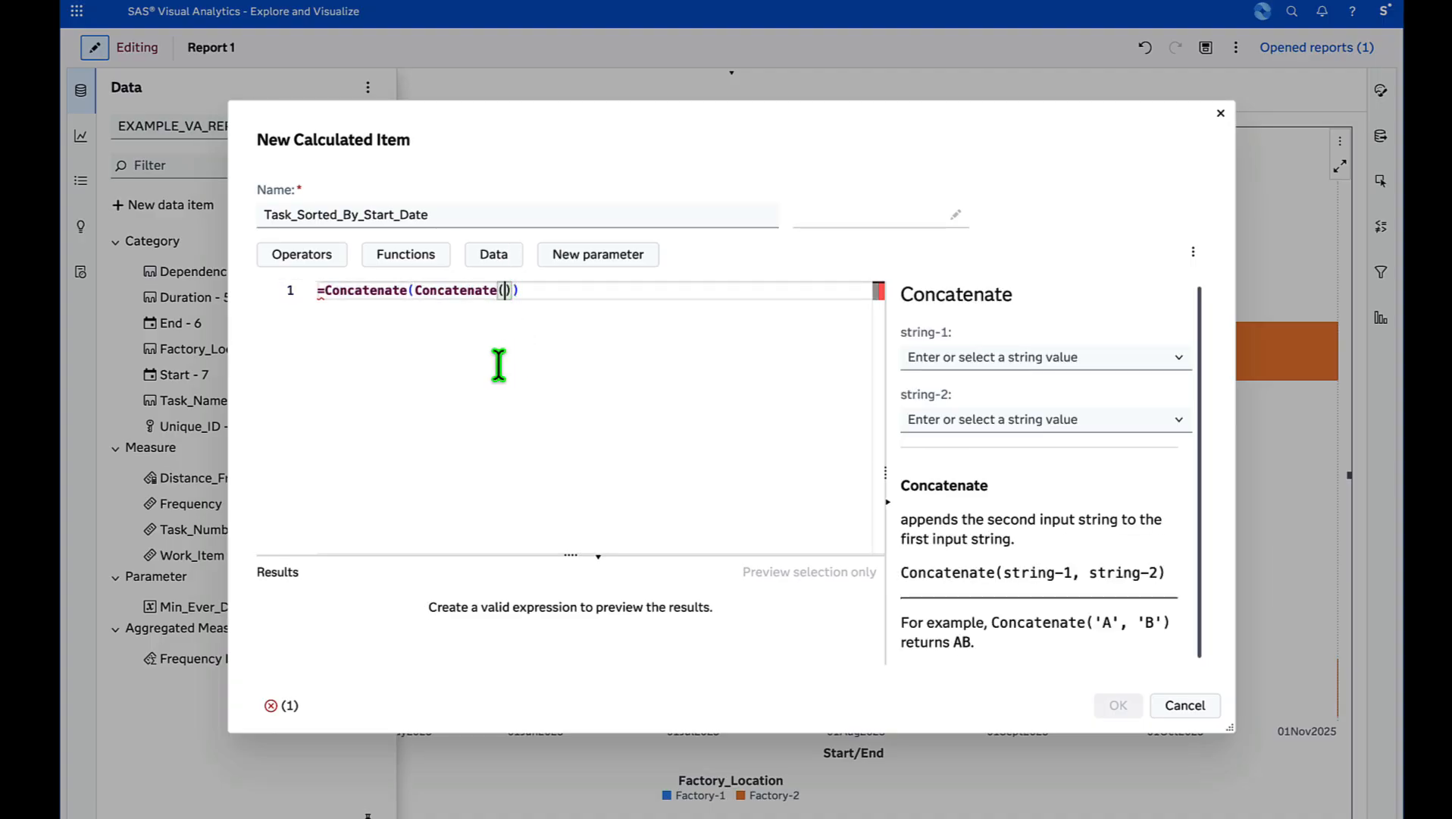
{"action": "left_click", "coordinate": [507, 258]}
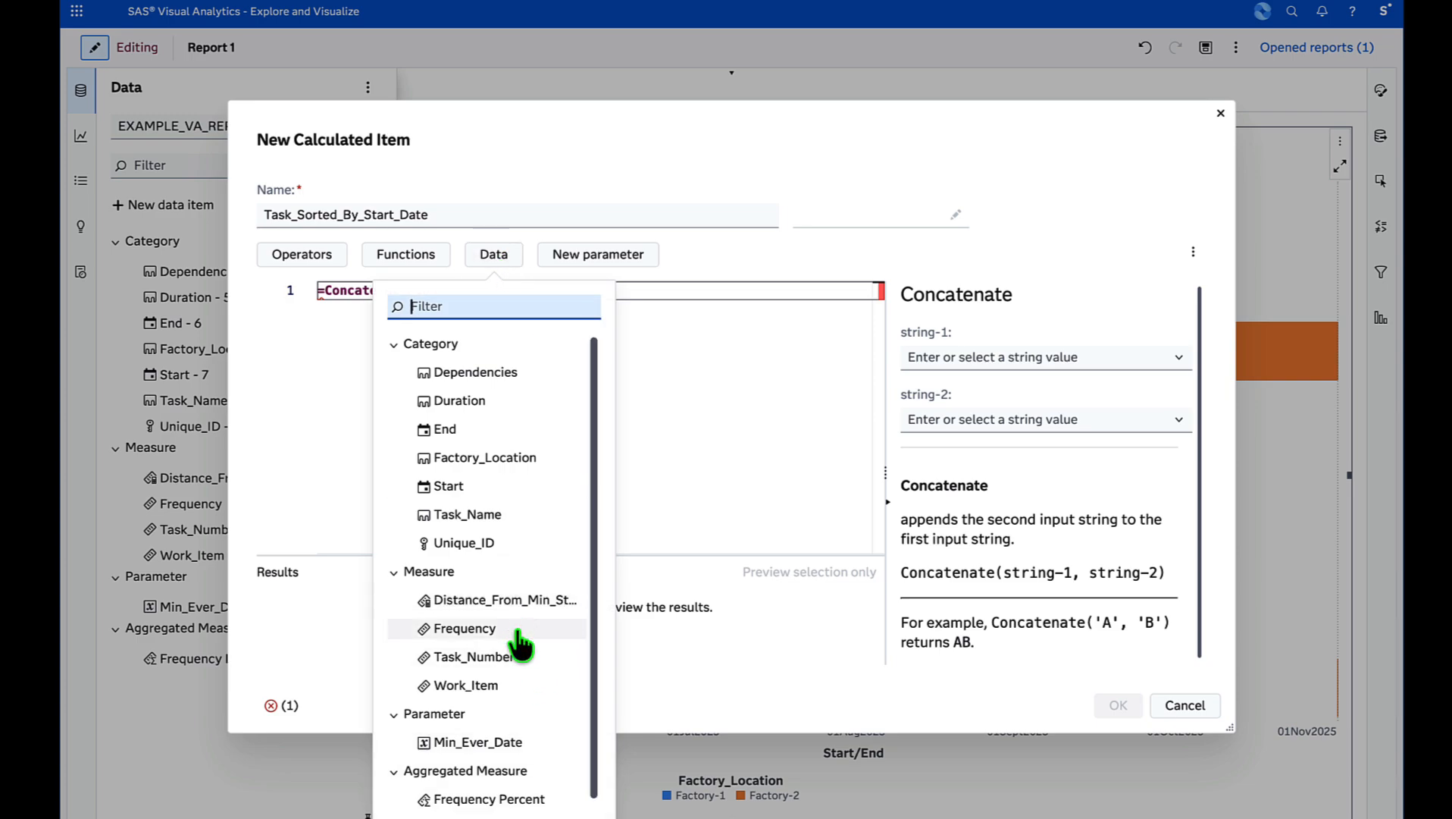
{"action": "scroll", "coordinate": [516, 639], "scroll_direction": "down", "scroll_amount": 1}
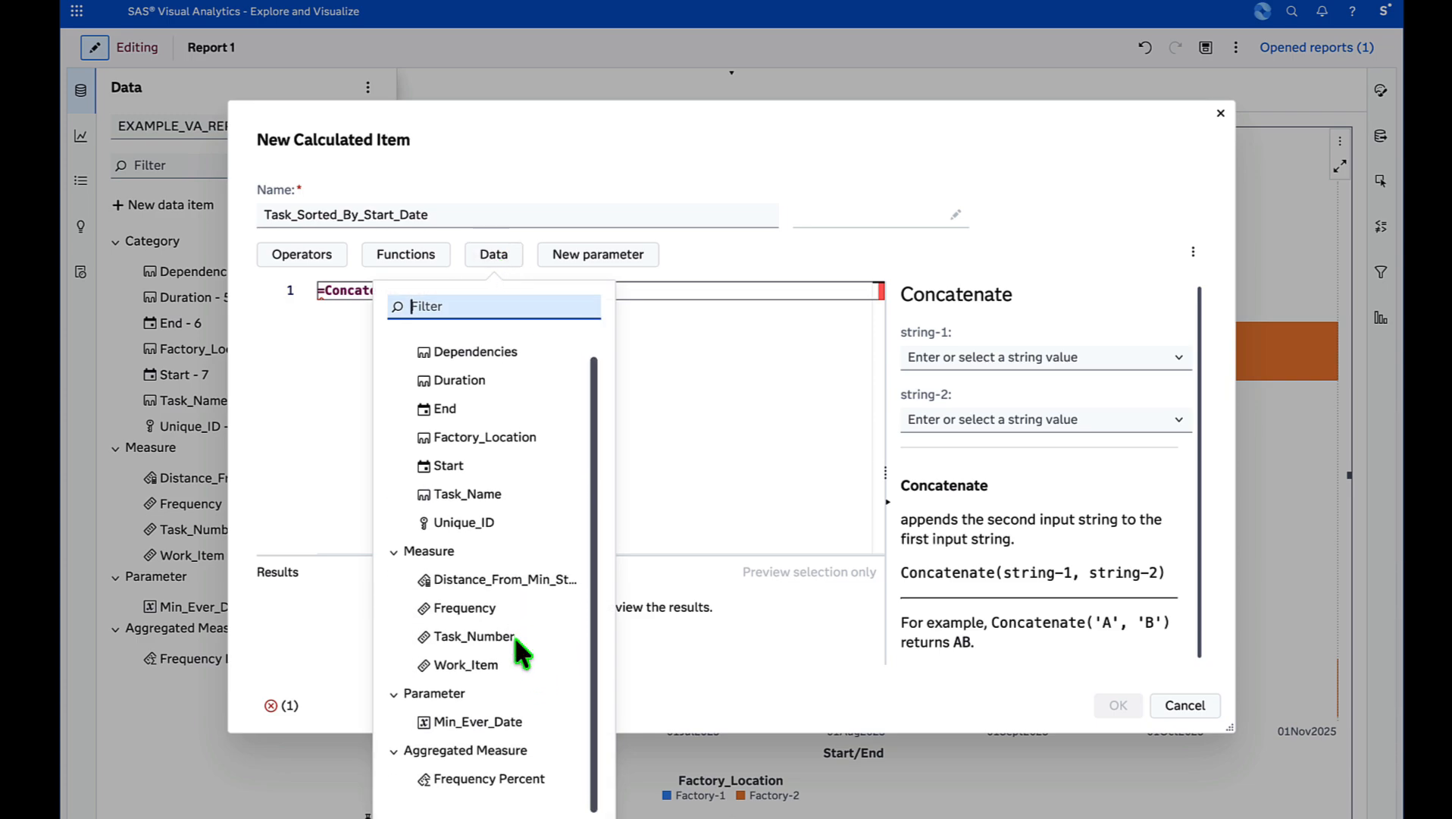
{"action": "left_click", "coordinate": [482, 585]}
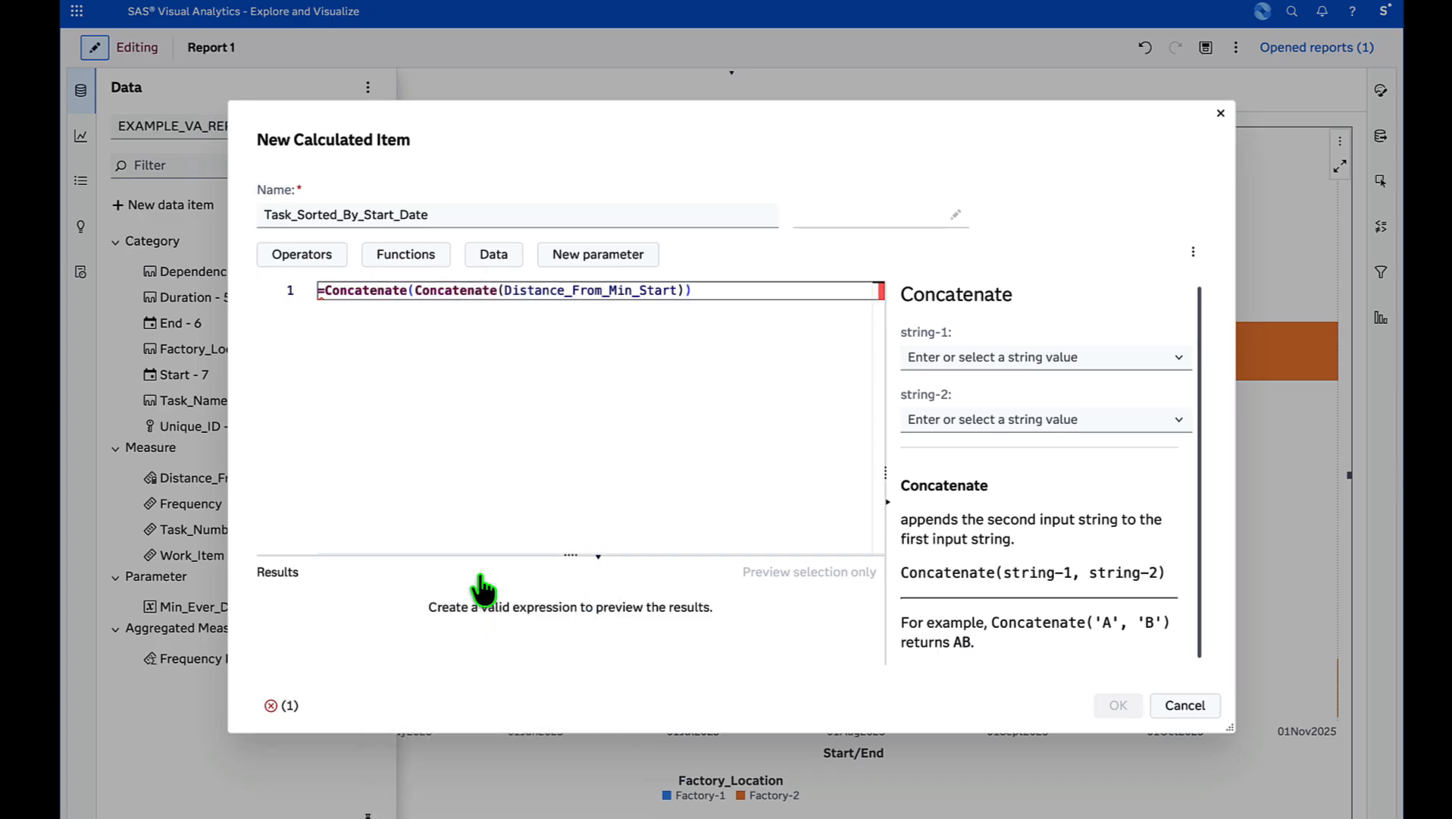
- Add the double-quoted string "-" as the second argument of the inner Concatenate function
{"action": "left_click", "coordinate": [680, 291]}
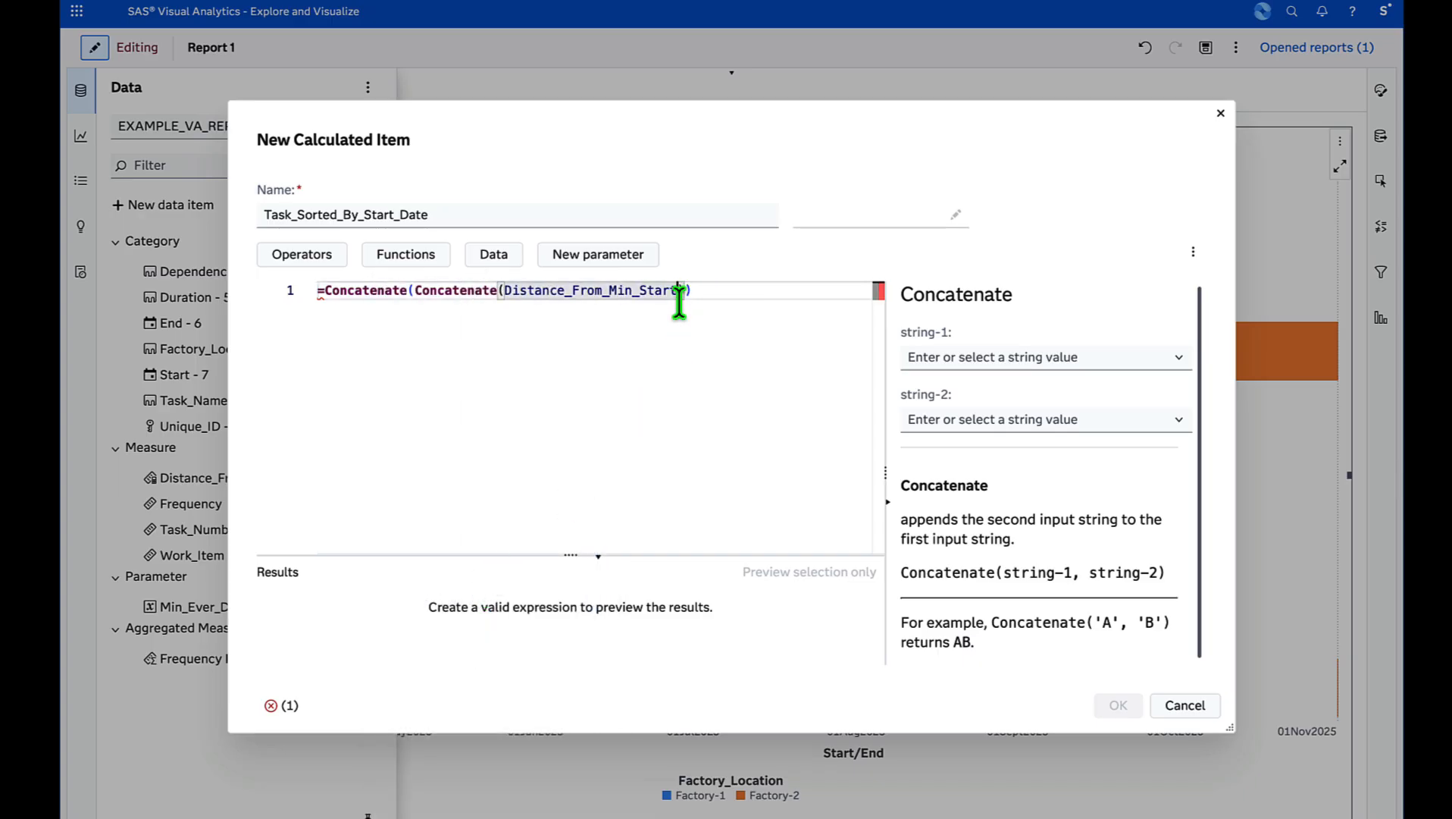
{"action": "type", "text": ", '"}
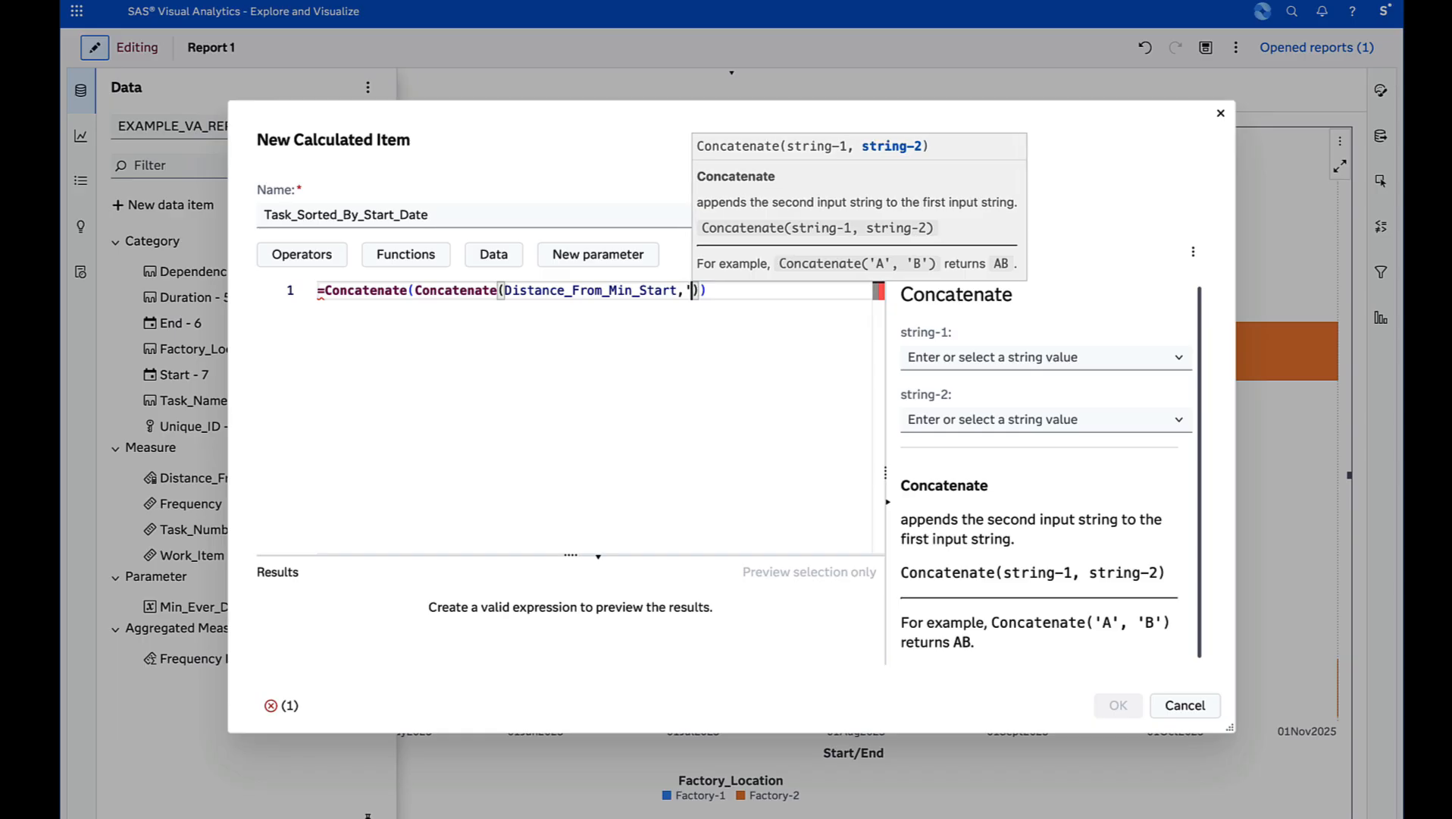
{"action": "type", "text": "-"}
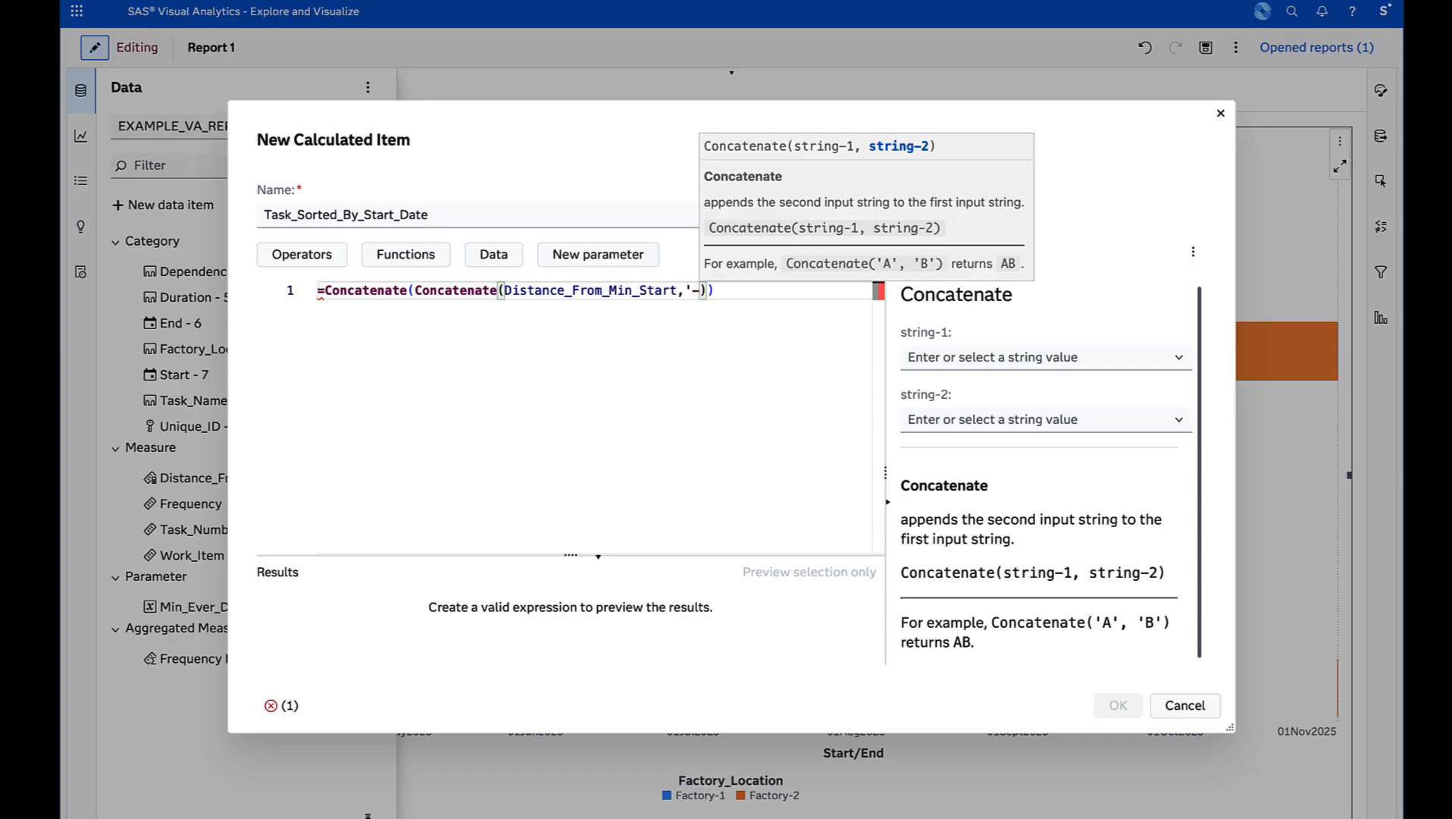
{"action": "type", "text": "\""}
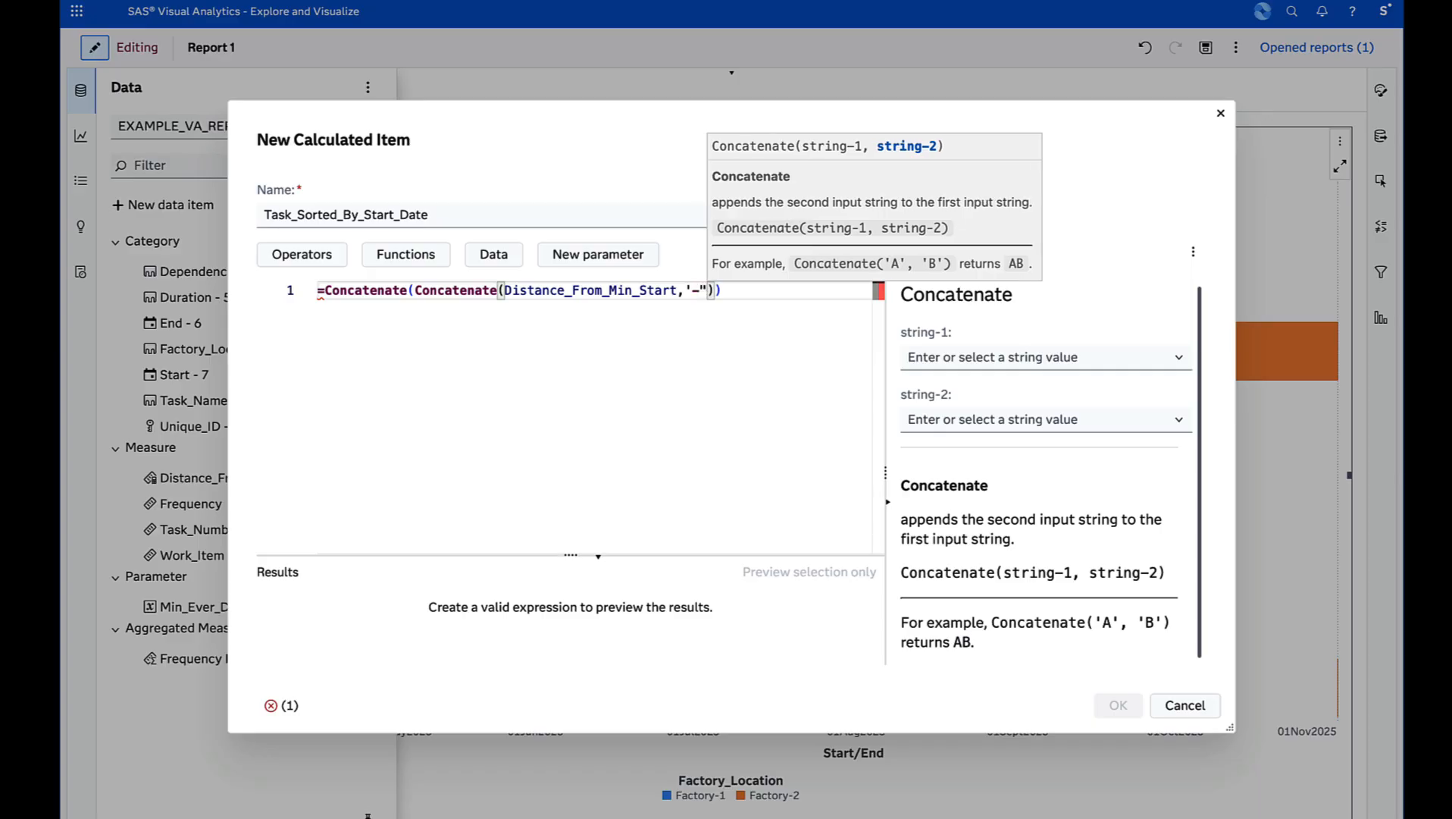
{"action": "key", "text": "Left"}
{"action": "key", "text": "Left"}
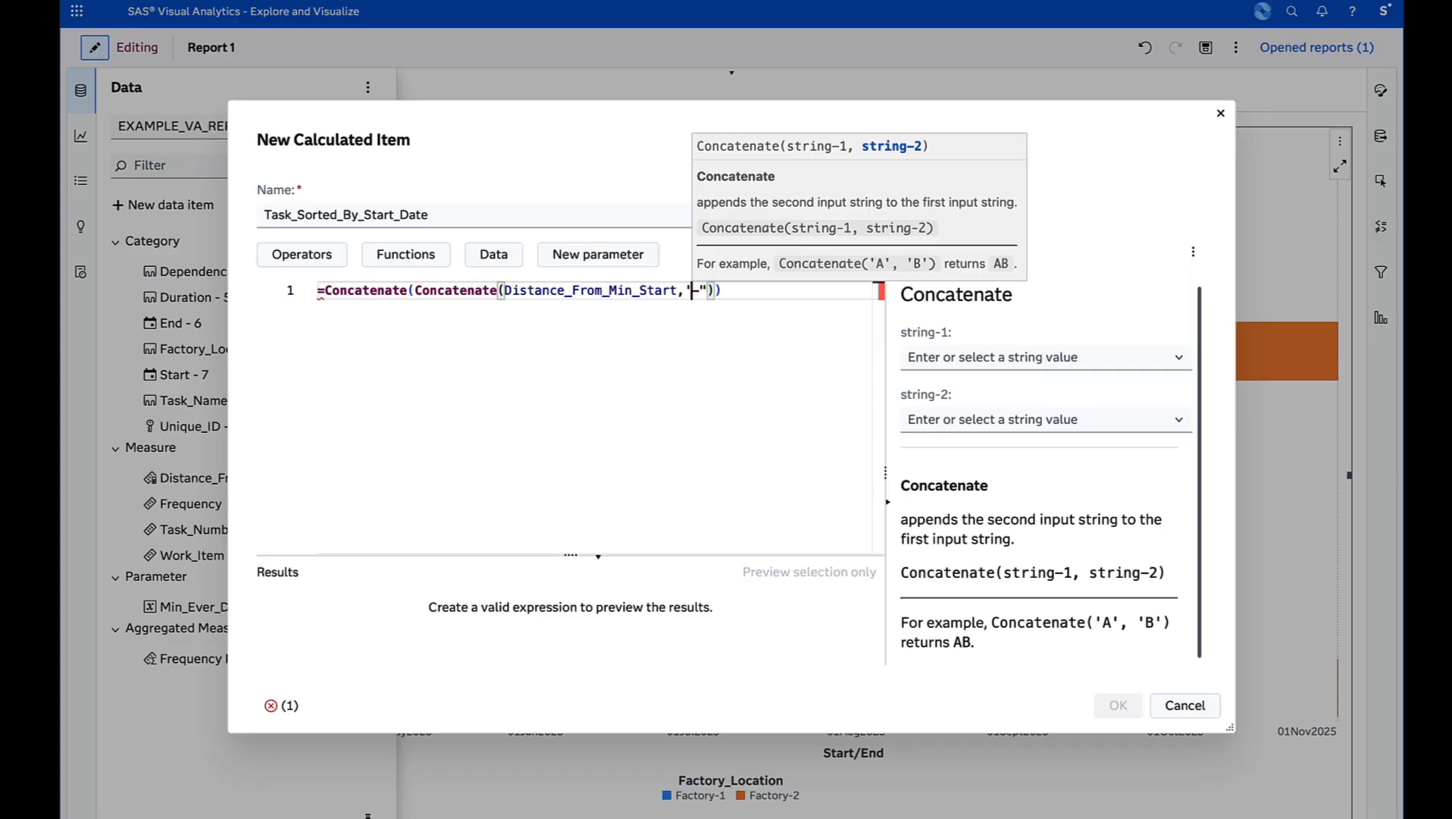
{"action": "key", "text": "BackSpace"}
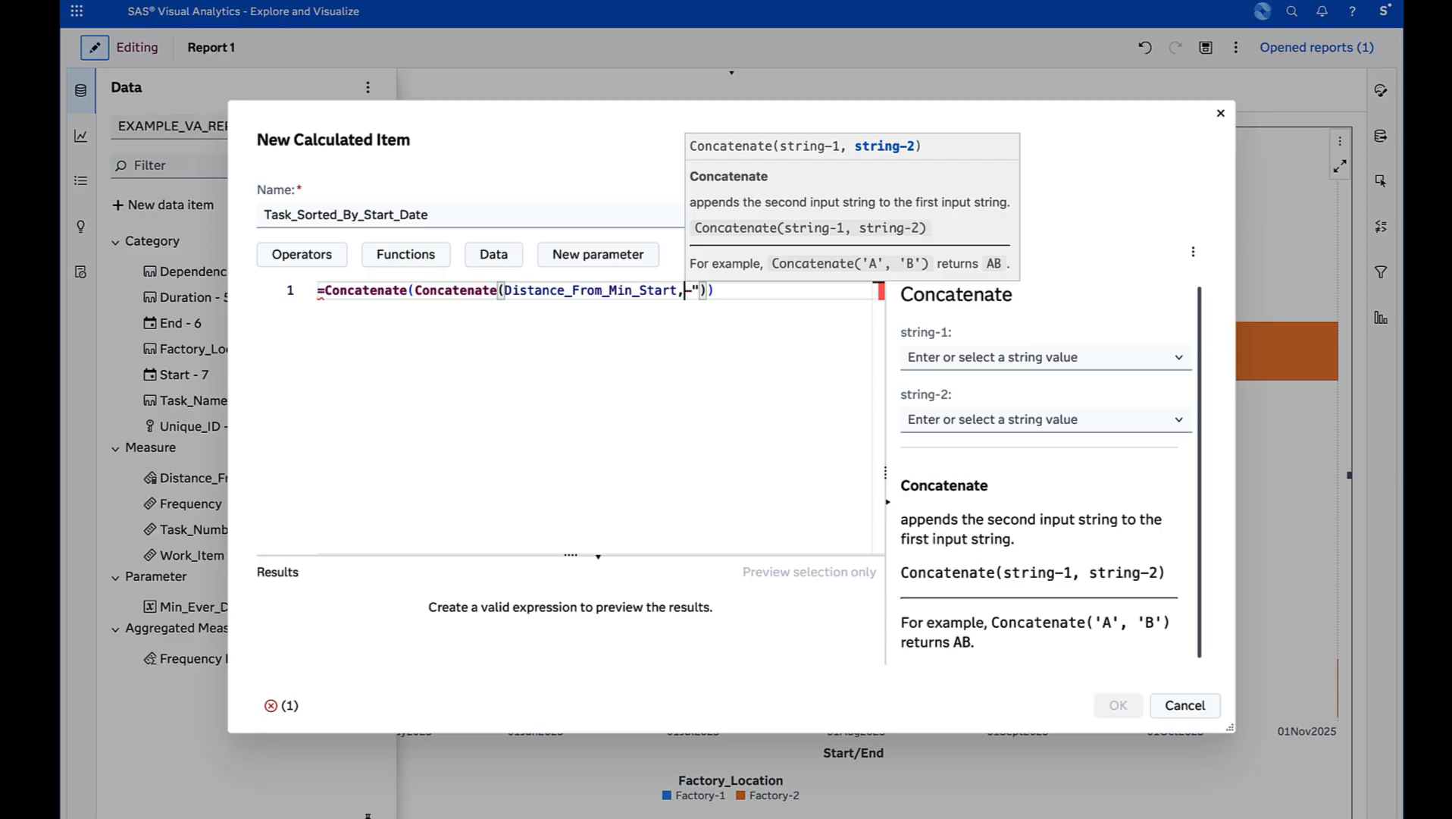
{"action": "type", "text": "\""}
{"action": "key", "text": "Right"}
{"action": "key", "text": "Right"}
{"action": "key", "text": "Right"}
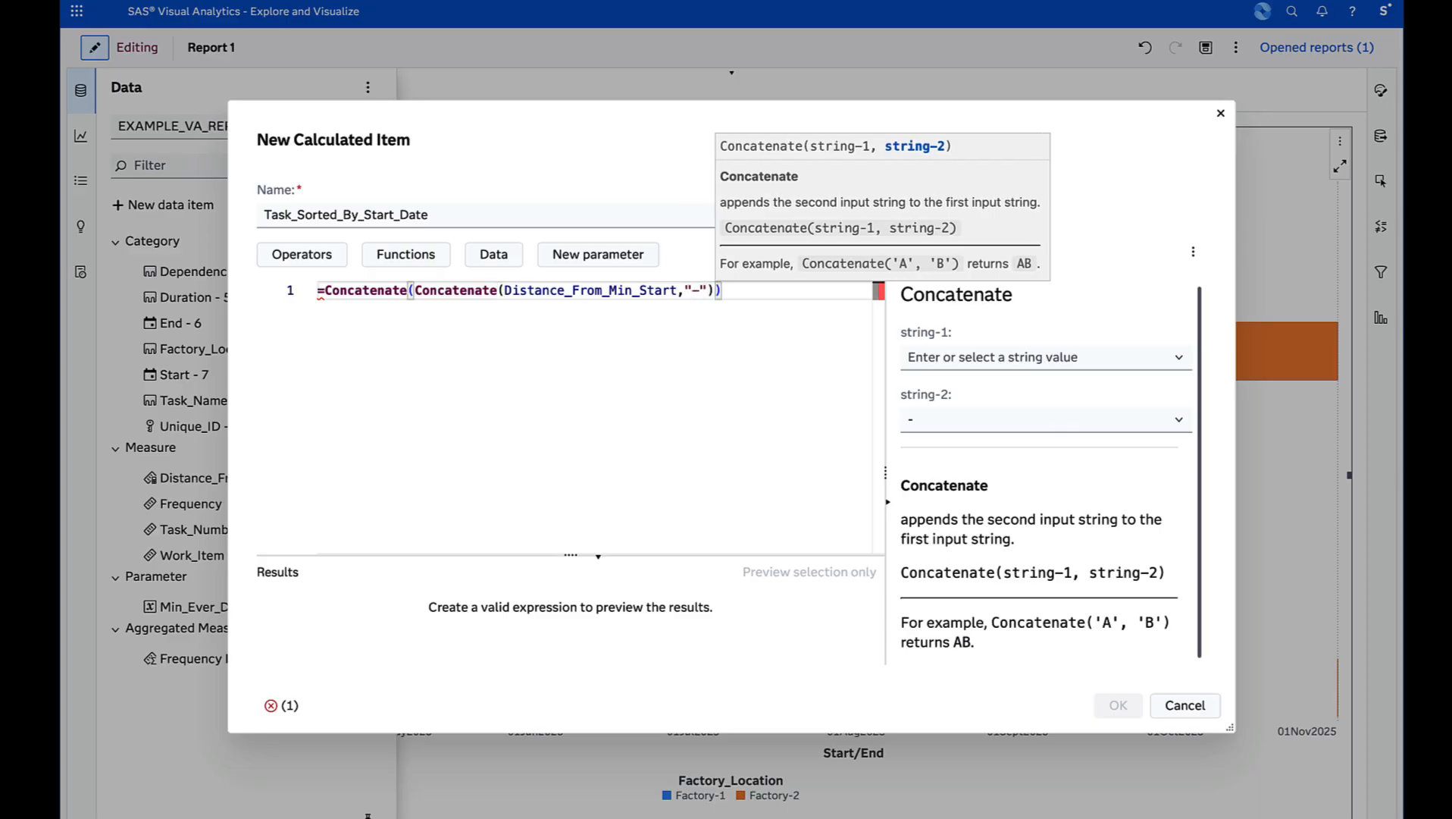
- Add the Task_Name data item as the second argument of the outer Concatenate function
{"action": "type", "text": ","}
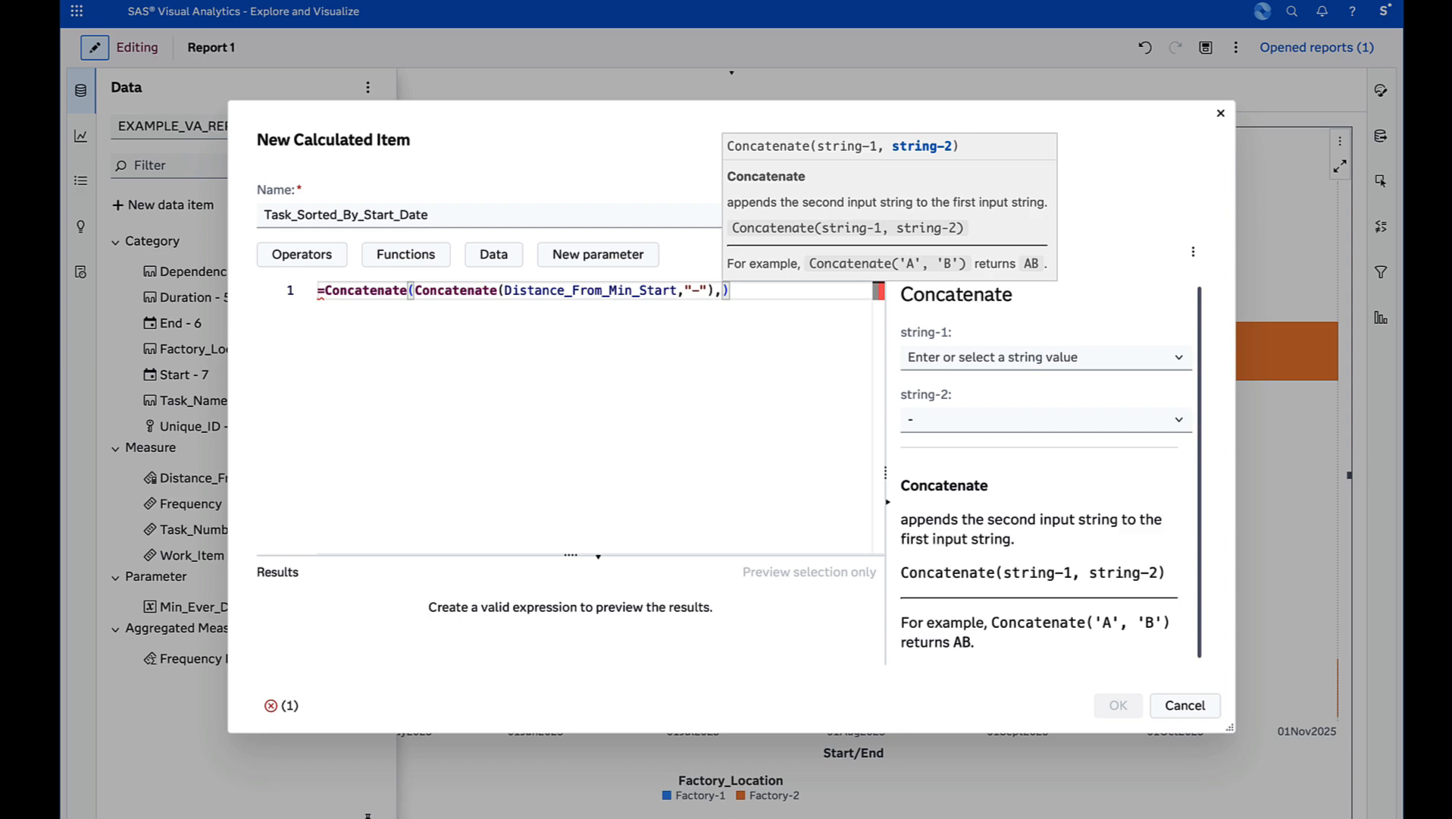
{"action": "left_click", "coordinate": [512, 263]}
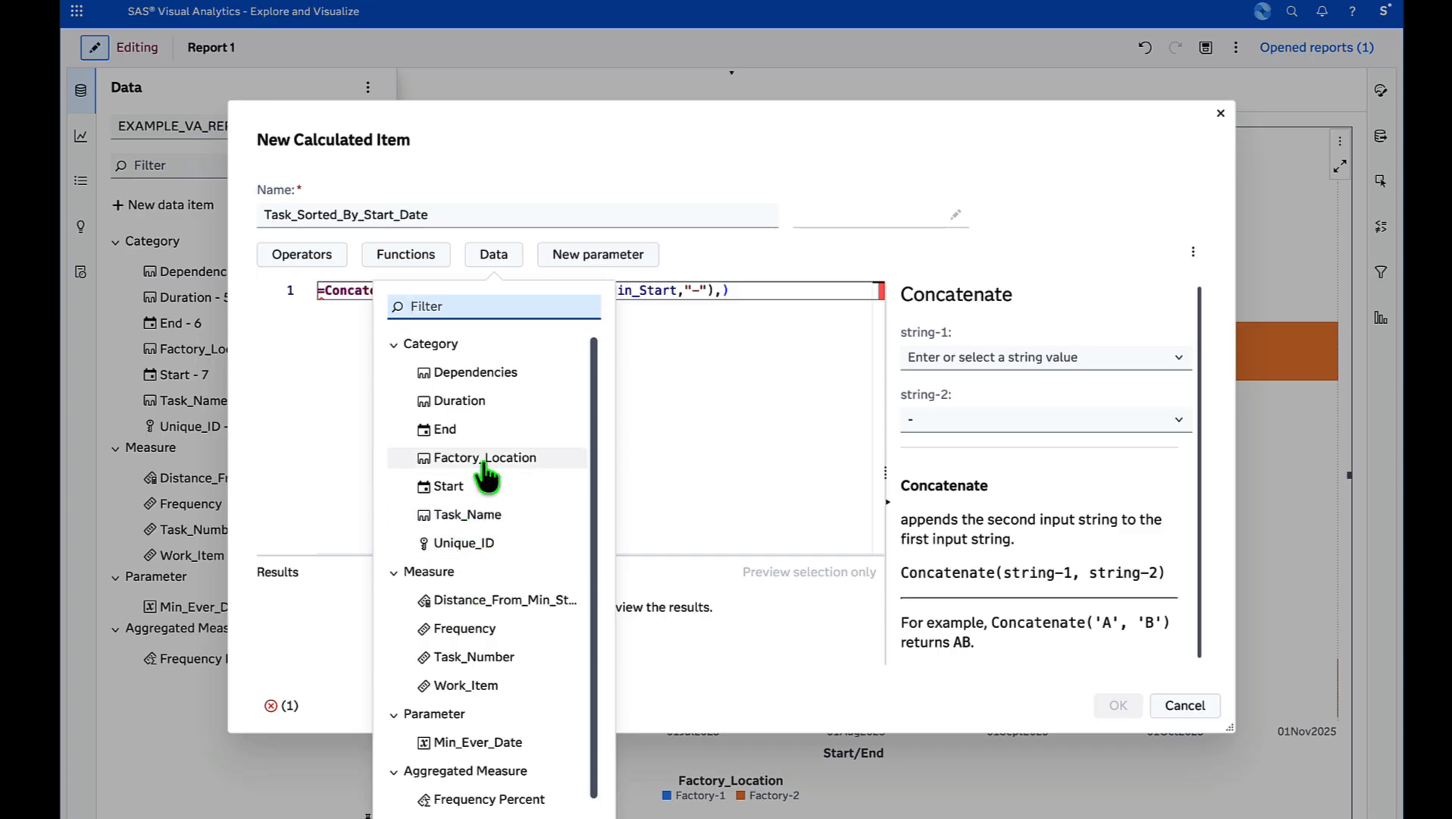
{"action": "left_click", "coordinate": [484, 512]}
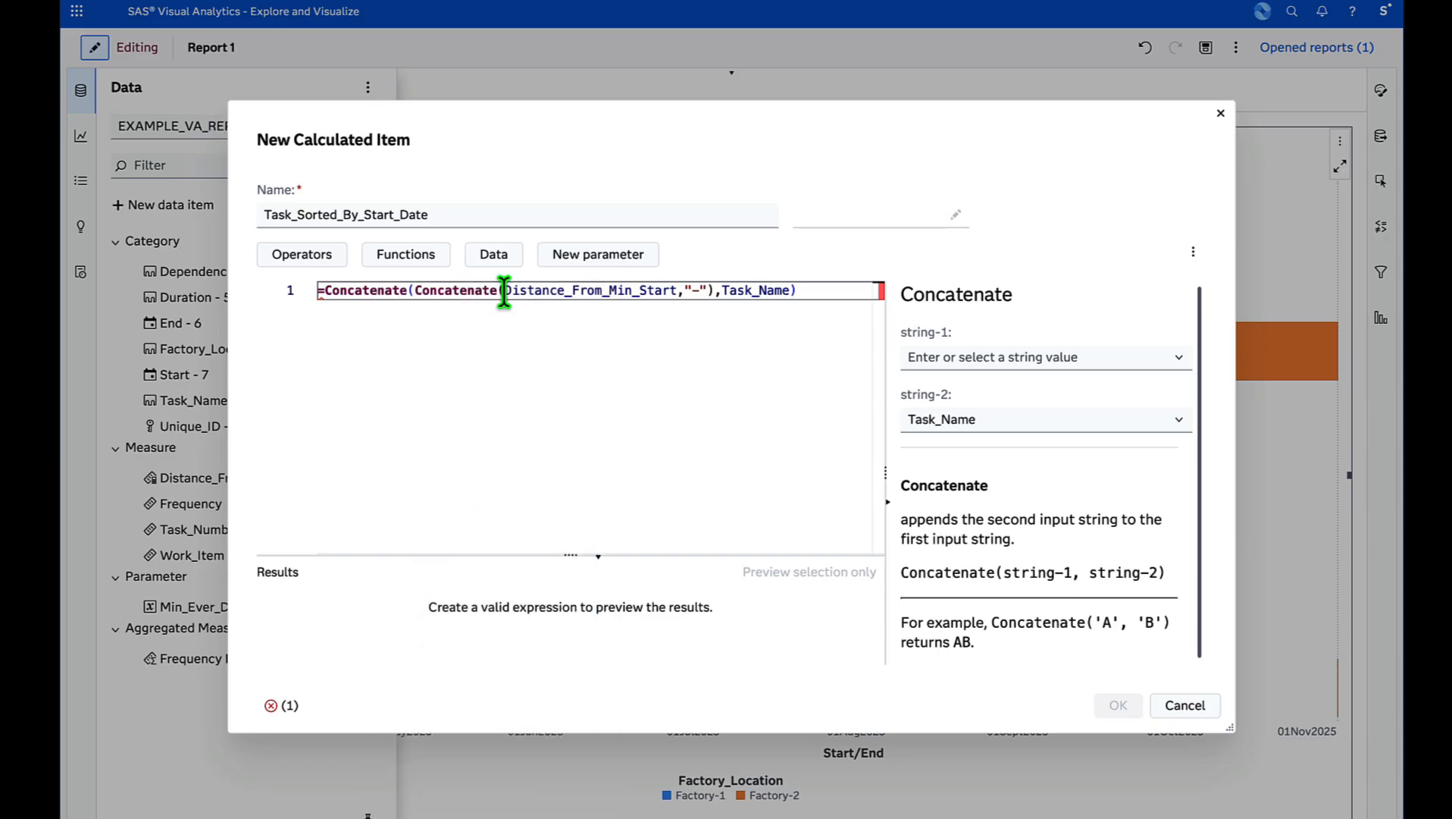
- Wrap Distance_From_Min_Start in a Format function inside the inner Concatenate, leaving its format argument empty
{"action": "left_click_drag", "start_coordinate": [504, 292], "coordinate": [679, 292]}
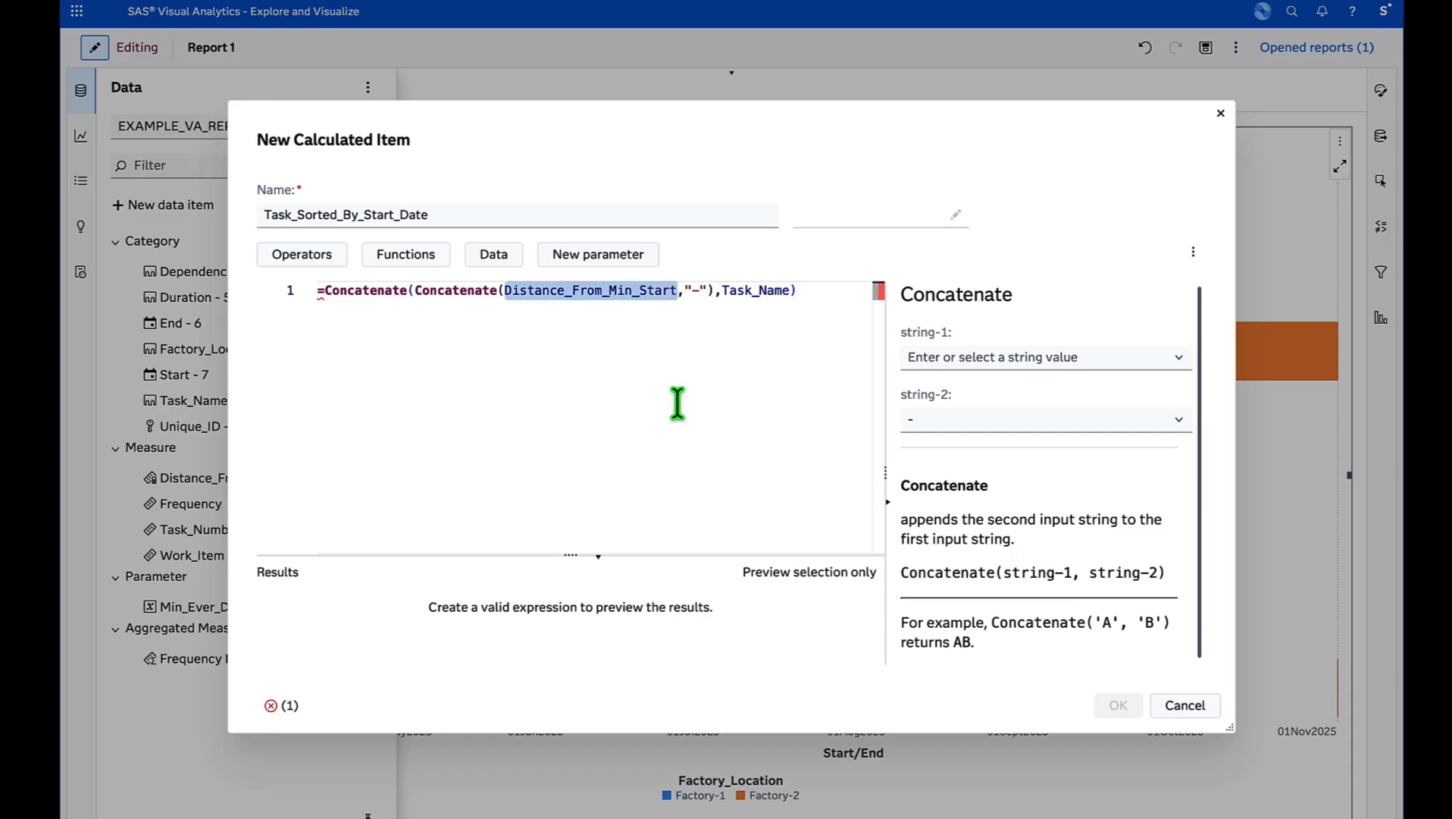
{"action": "key", "text": "Left"}
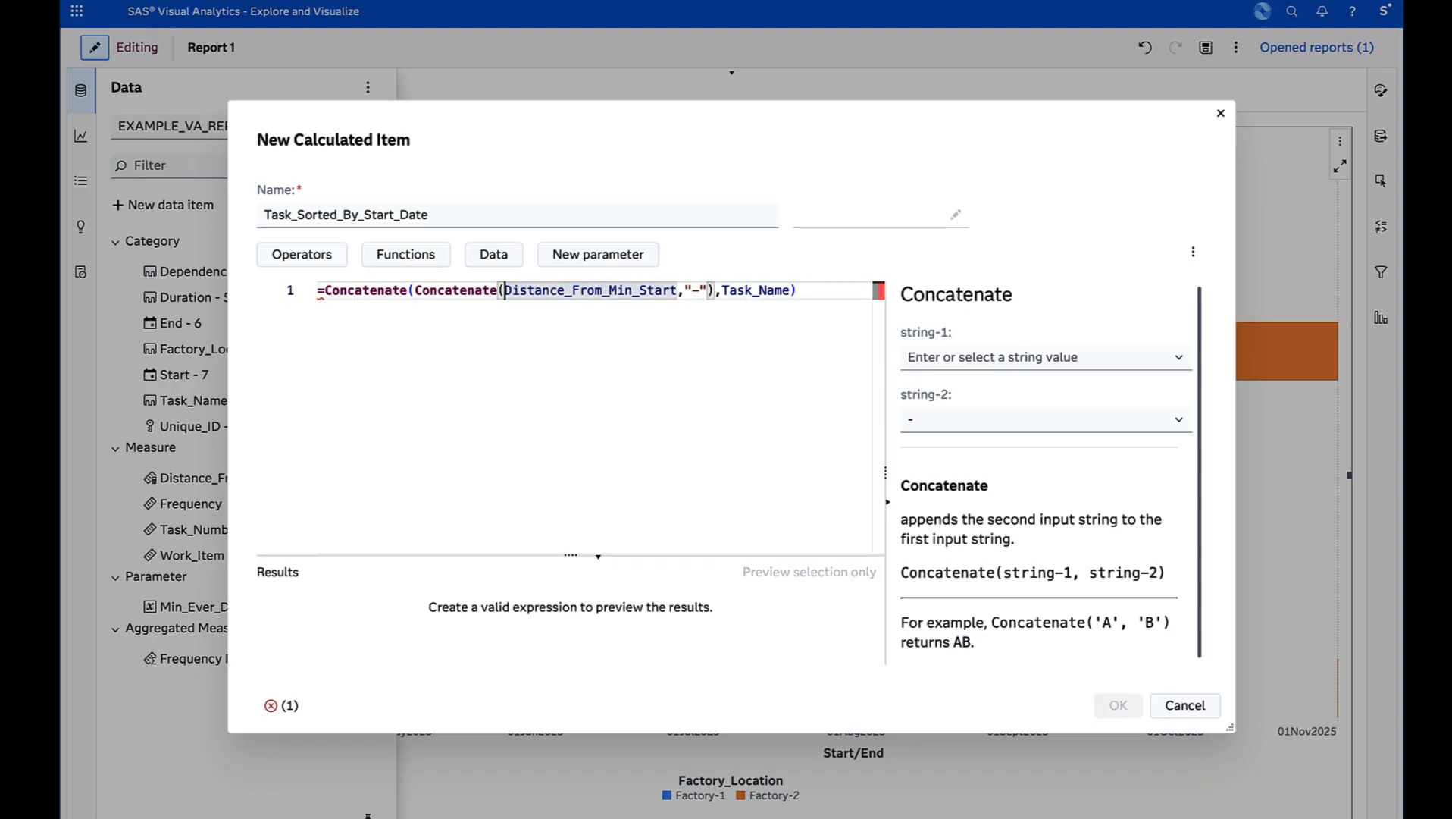
{"action": "type", "text": "Format("}
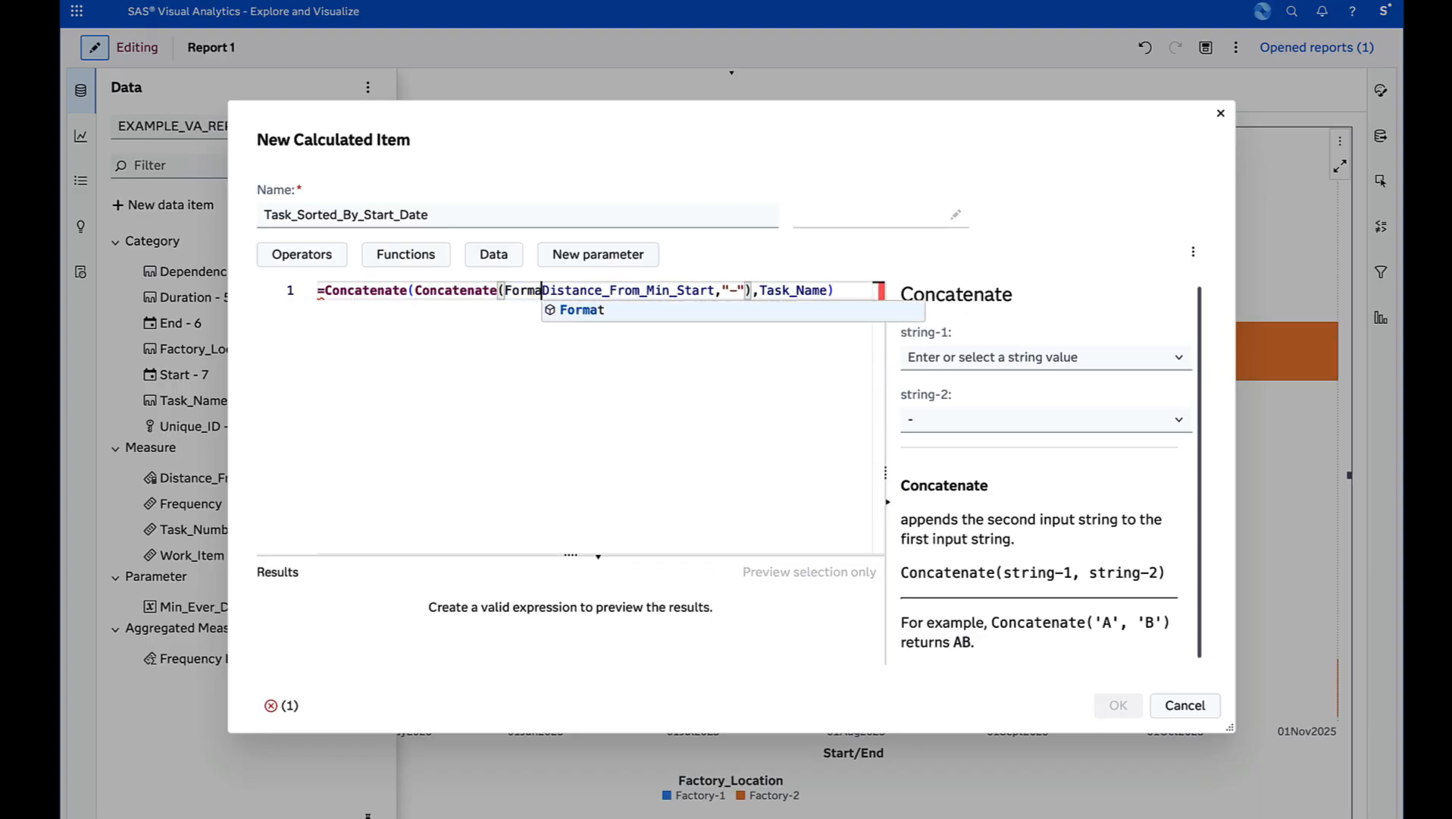
{"action": "key", "text": "Right"}
{"action": "key", "text": "Right"}
{"action": "key", "text": "Right"}
{"action": "key", "text": "Right"}
{"action": "key", "text": "Right"}
{"action": "key", "text": "Right"}
{"action": "key", "text": "Right"}
{"action": "key", "text": "Right"}
{"action": "key", "text": "Right"}
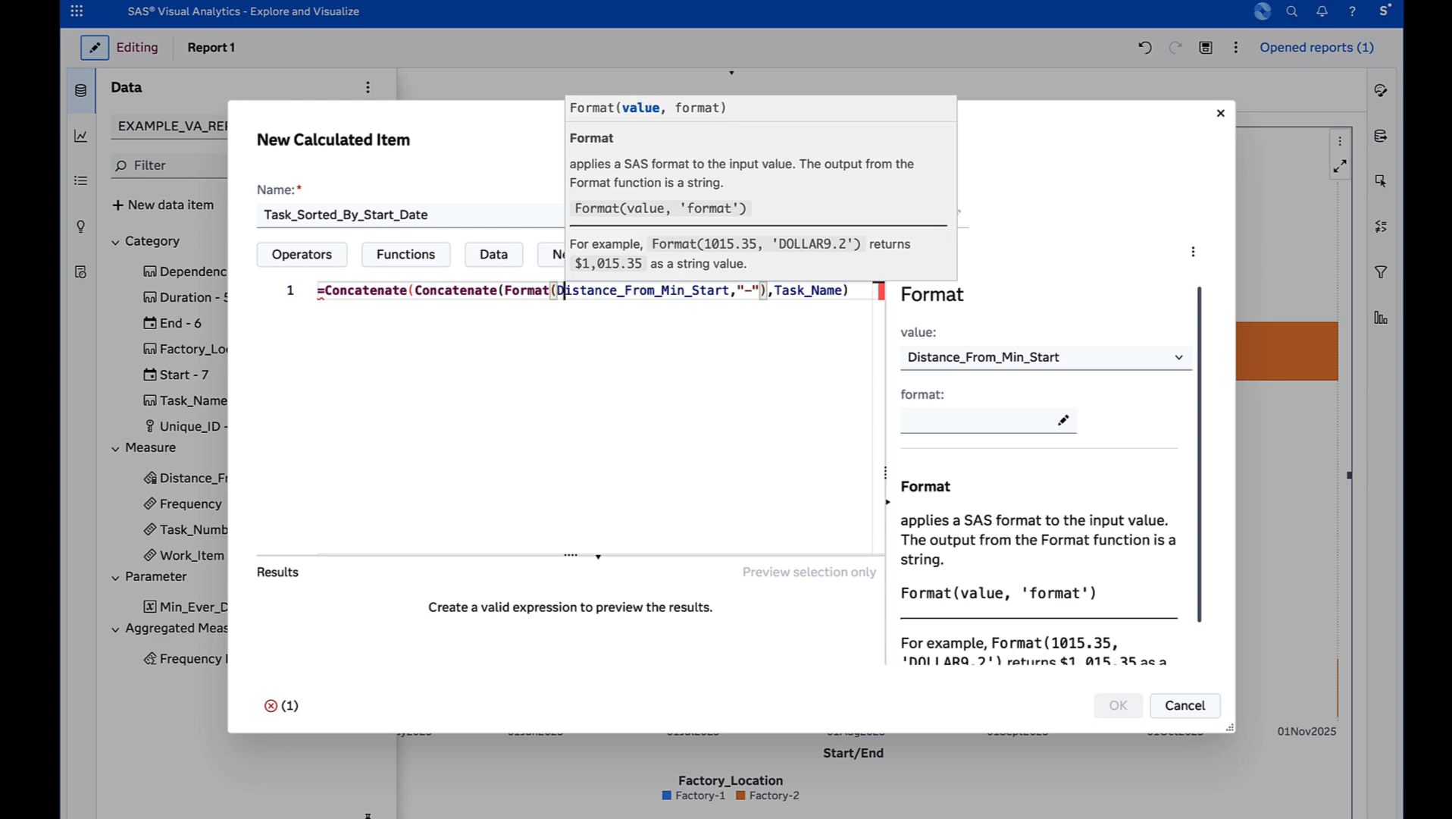
{"action": "key", "text": "Right"}
{"action": "key", "text": "Right"}
{"action": "key", "text": "Right"}
{"action": "key", "text": "Right"}
{"action": "key", "text": "Right"}
{"action": "key", "text": "Right"}
{"action": "key", "text": "Right"}
{"action": "key", "text": "Right"}
{"action": "key", "text": "Right"}
{"action": "key", "text": "Right"}
{"action": "key", "text": "Right"}
{"action": "key", "text": "Right"}
{"action": "key", "text": "Right"}
{"action": "key", "text": "Right"}
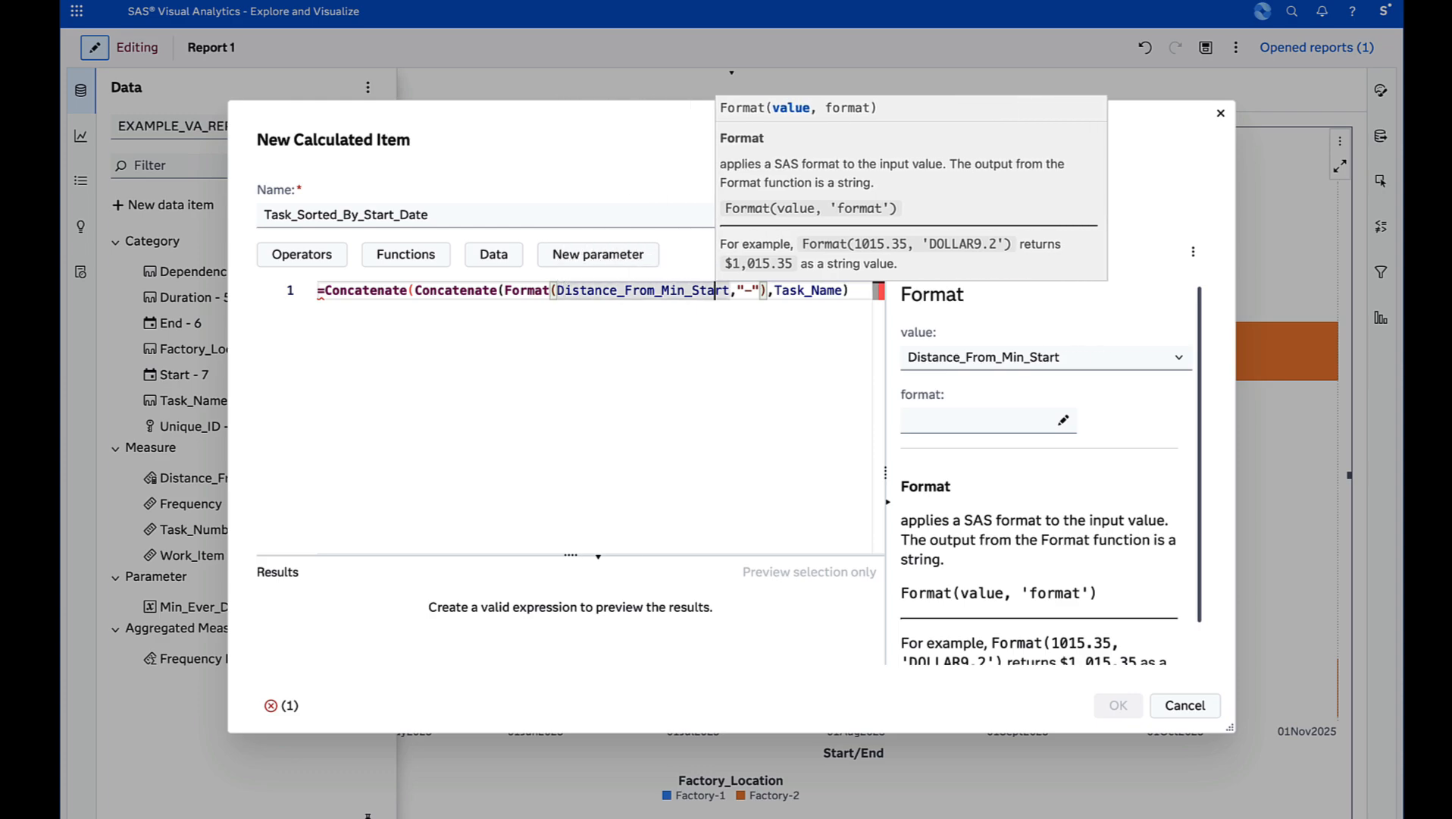
{"action": "type", "text": ","}
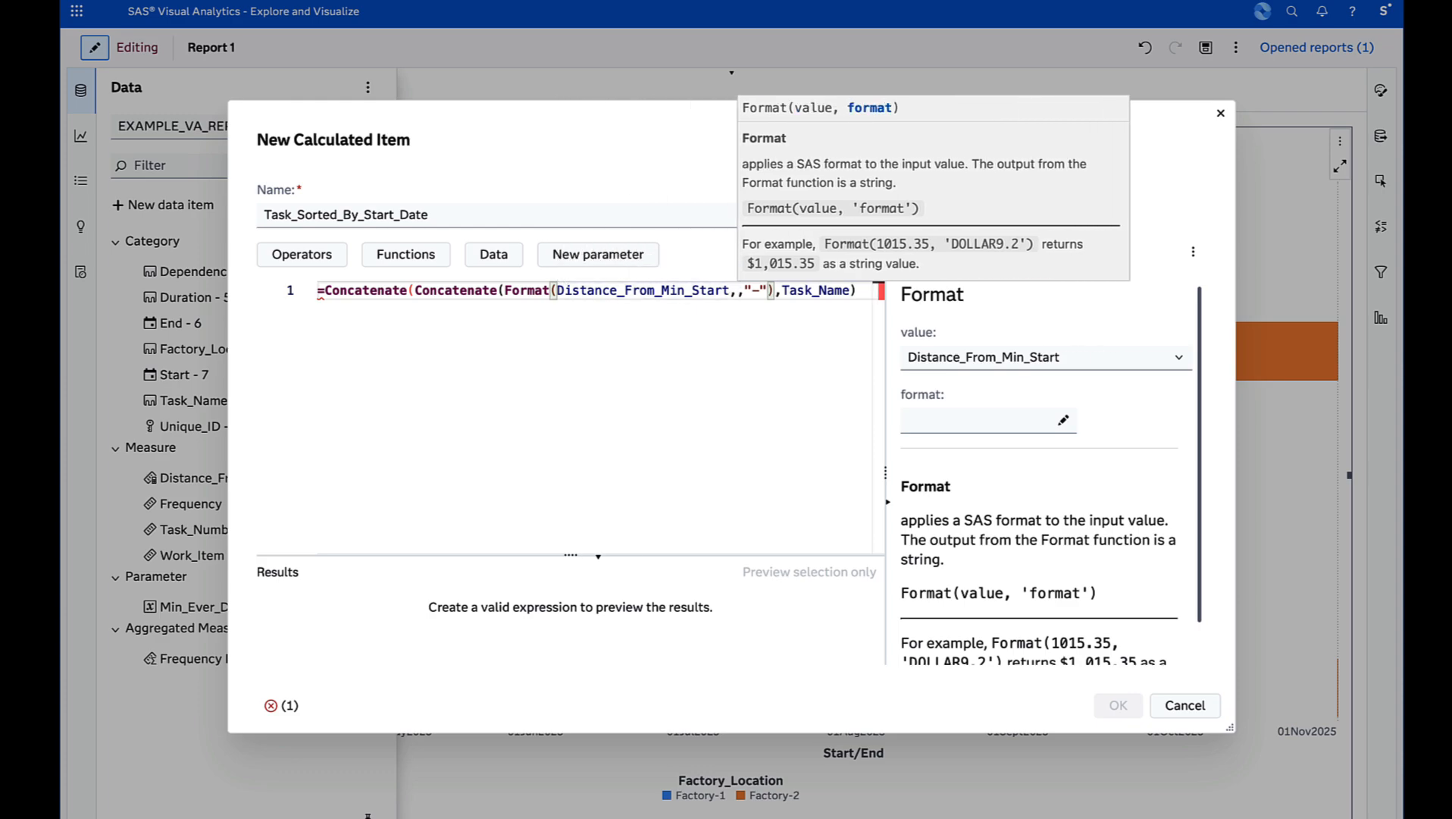
{"action": "type", "text": ")"}
{"action": "key", "text": "Left"}
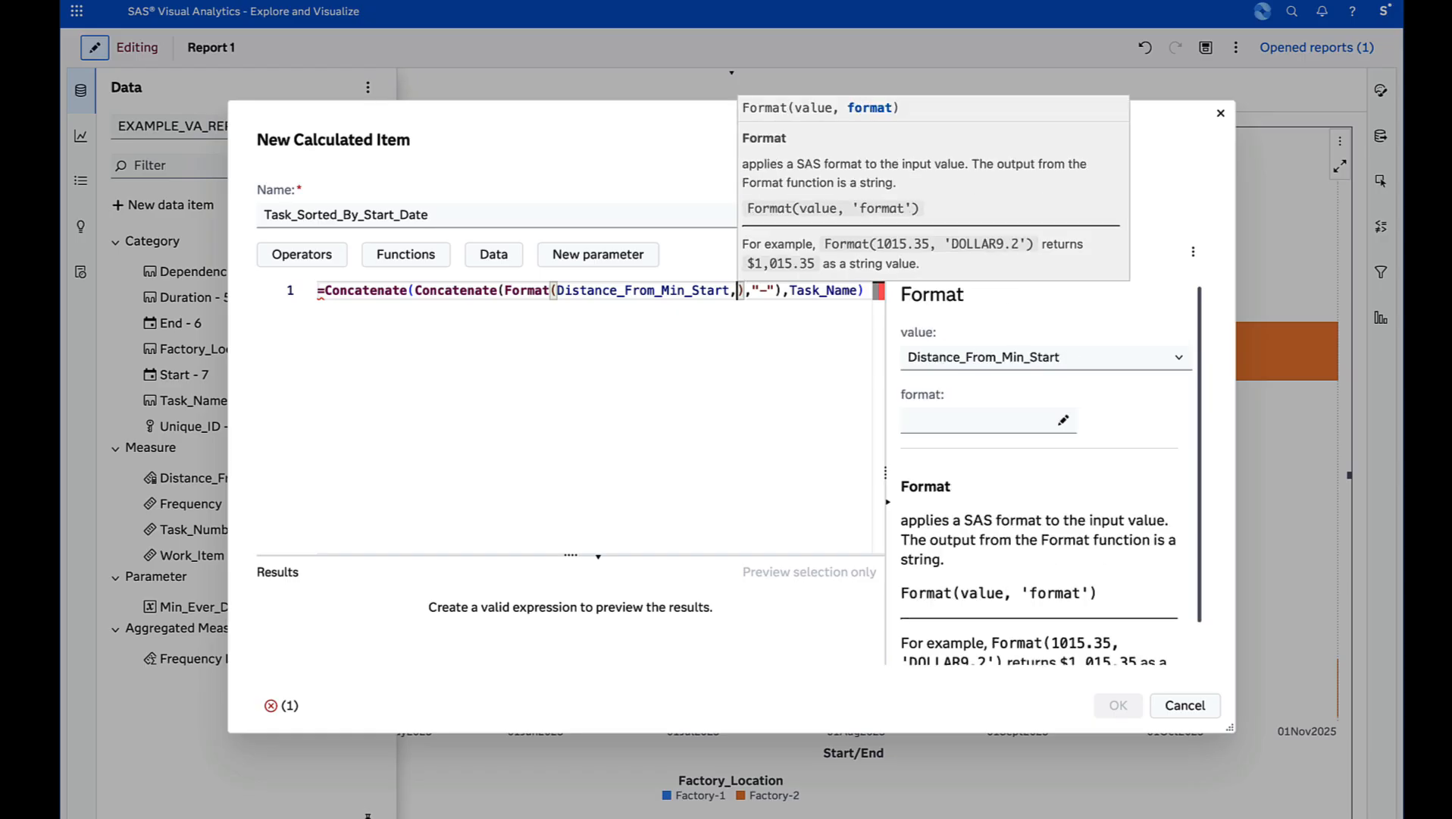
- Set the format argument of the Format function to BEST with a width of 12
{"action": "left_click", "coordinate": [1064, 421]}
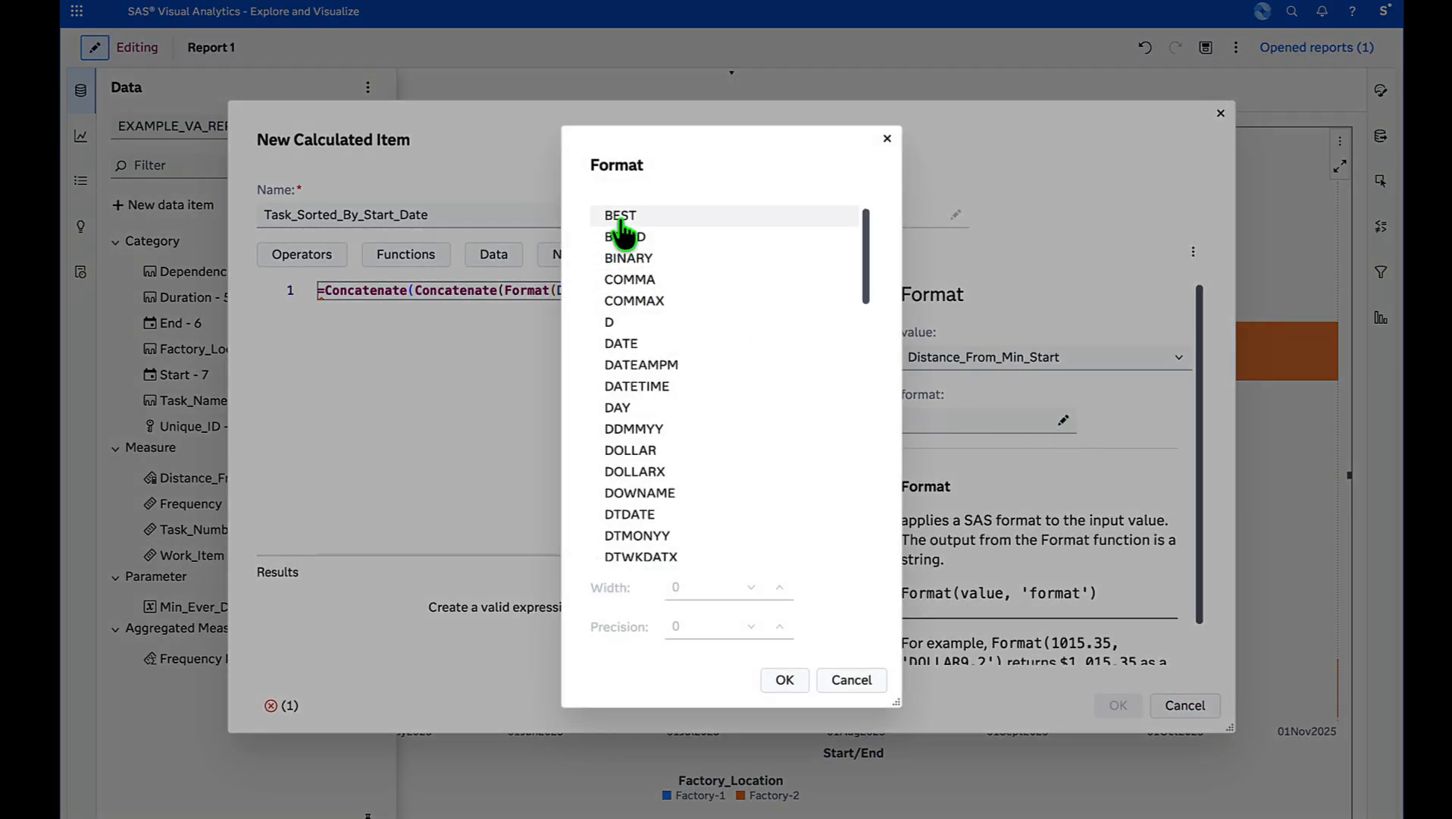
{"action": "left_click", "coordinate": [628, 218]}
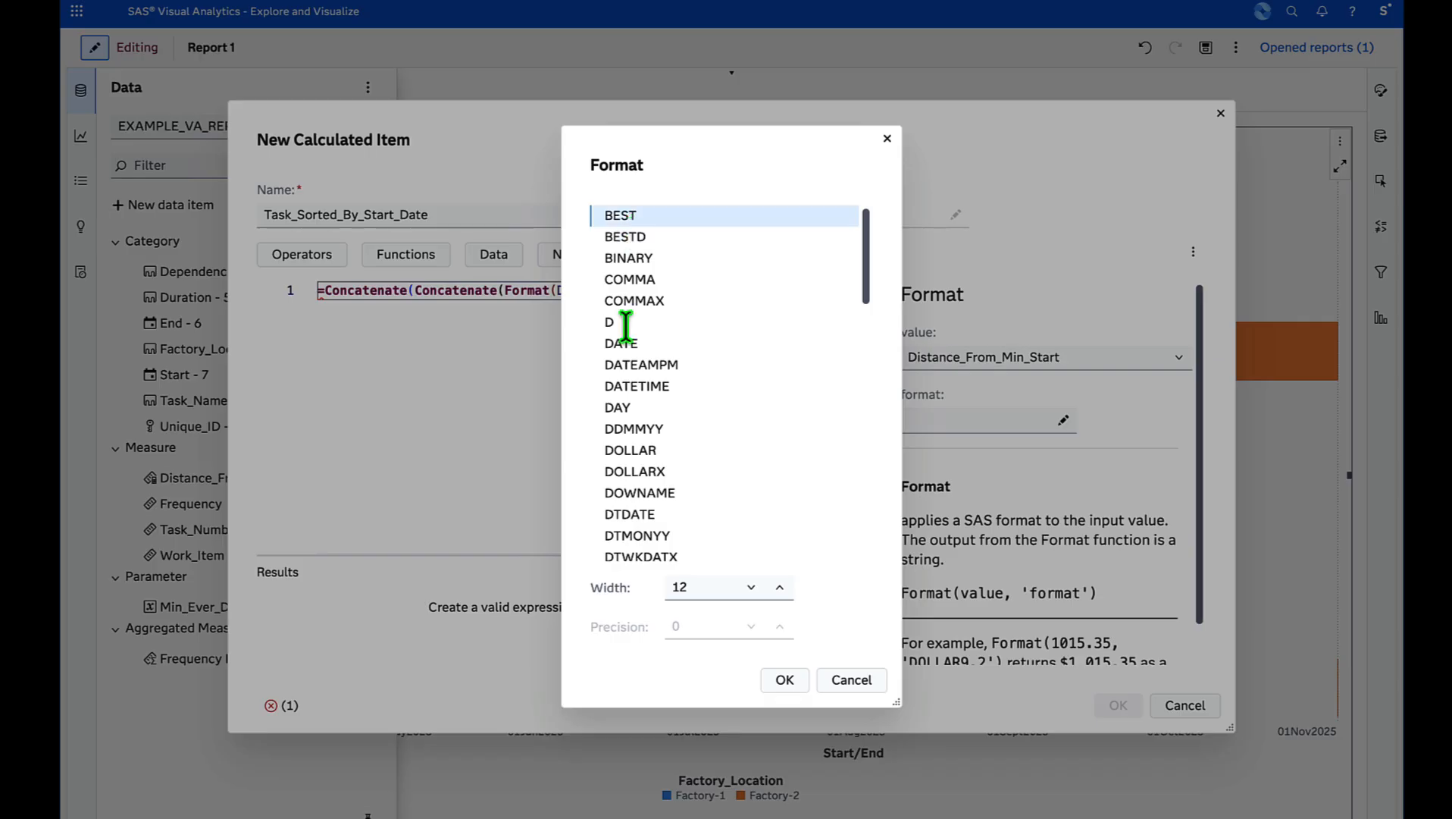
{"action": "left_click", "coordinate": [788, 671]}
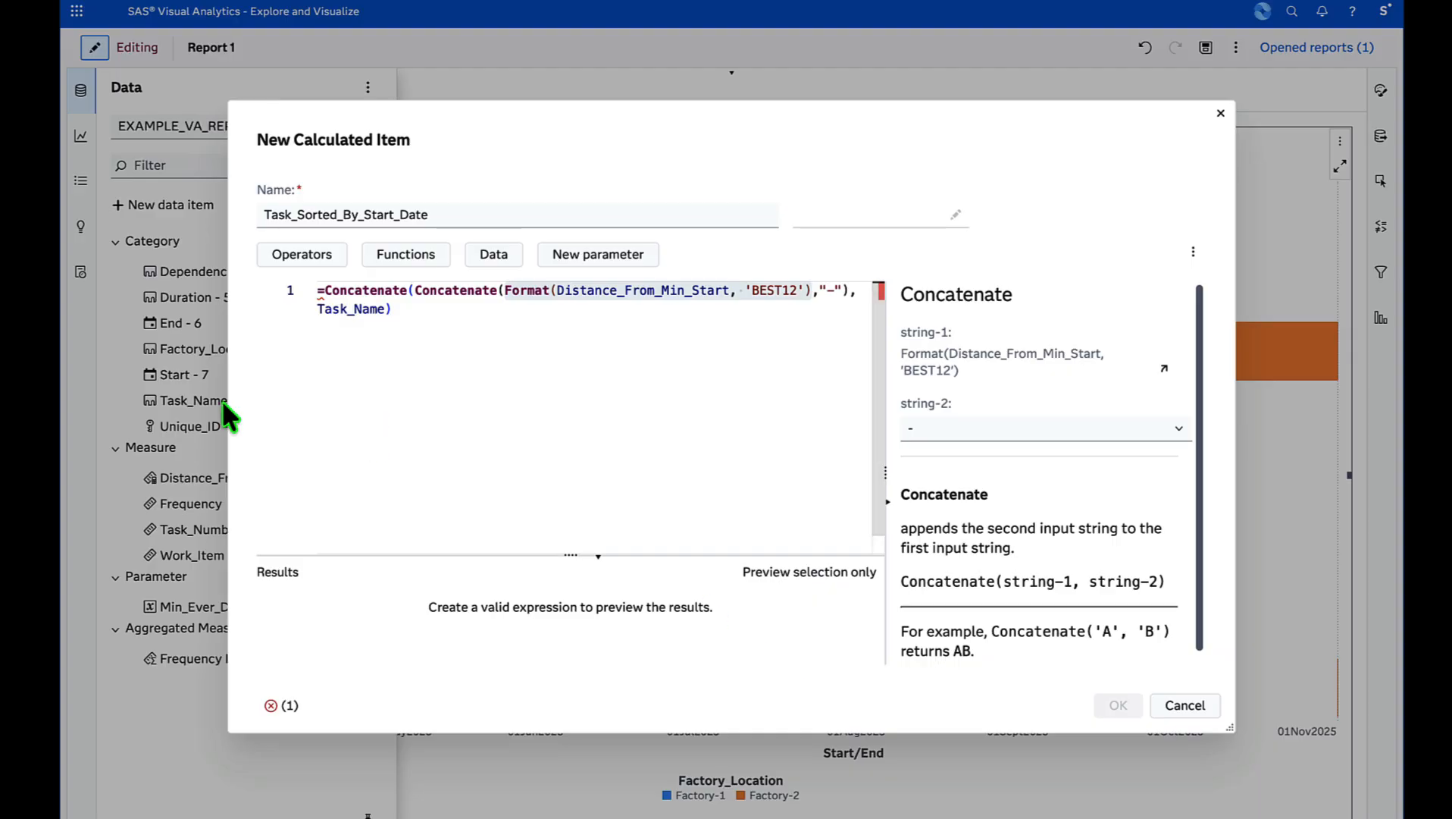
- Remove the stray equals sign from the start of the expression and save the Task_Sorted_By_Start_Date calculated item
{"action": "left_click", "coordinate": [321, 291]}
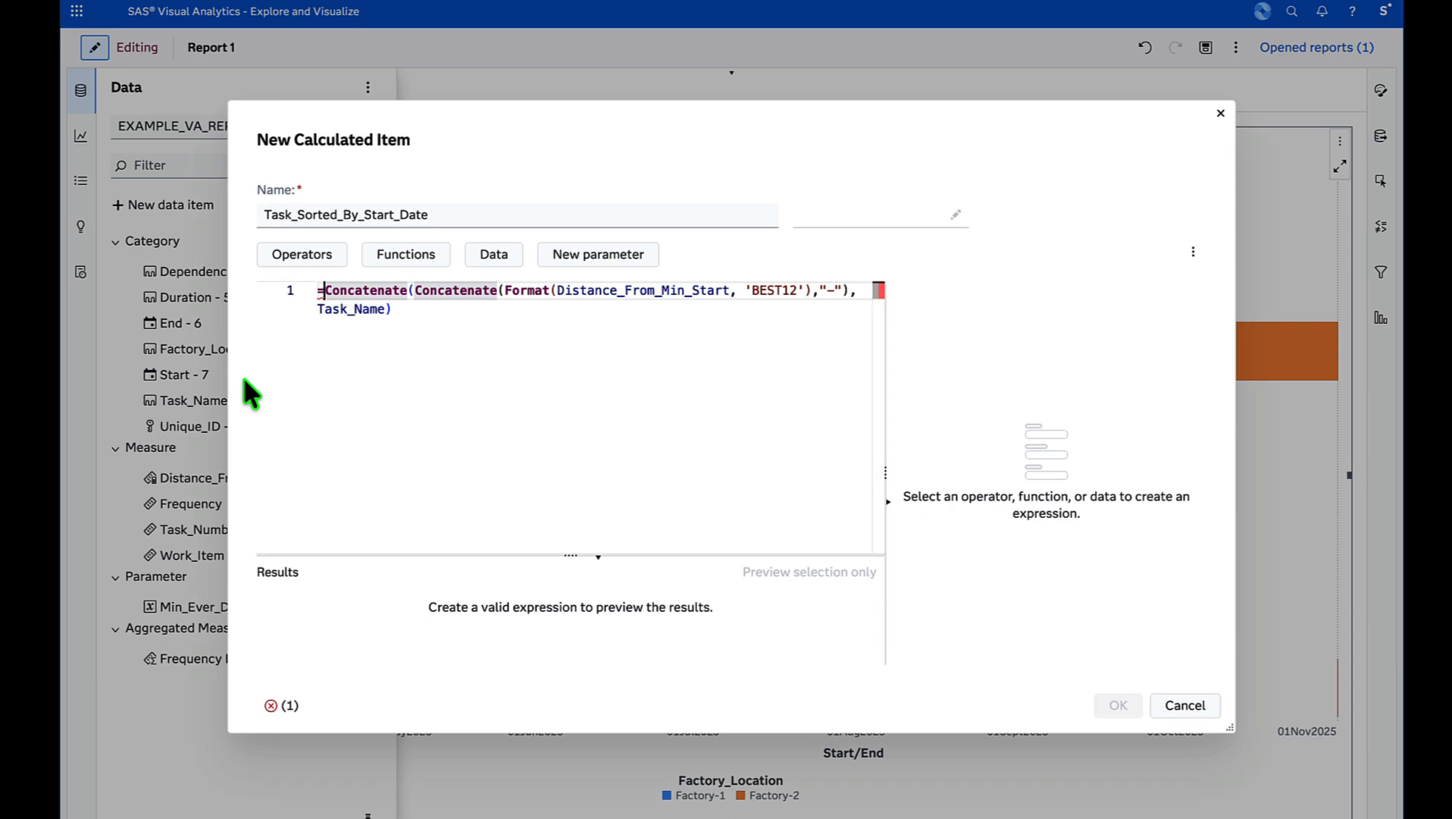
{"action": "key", "text": "BackSpace"}
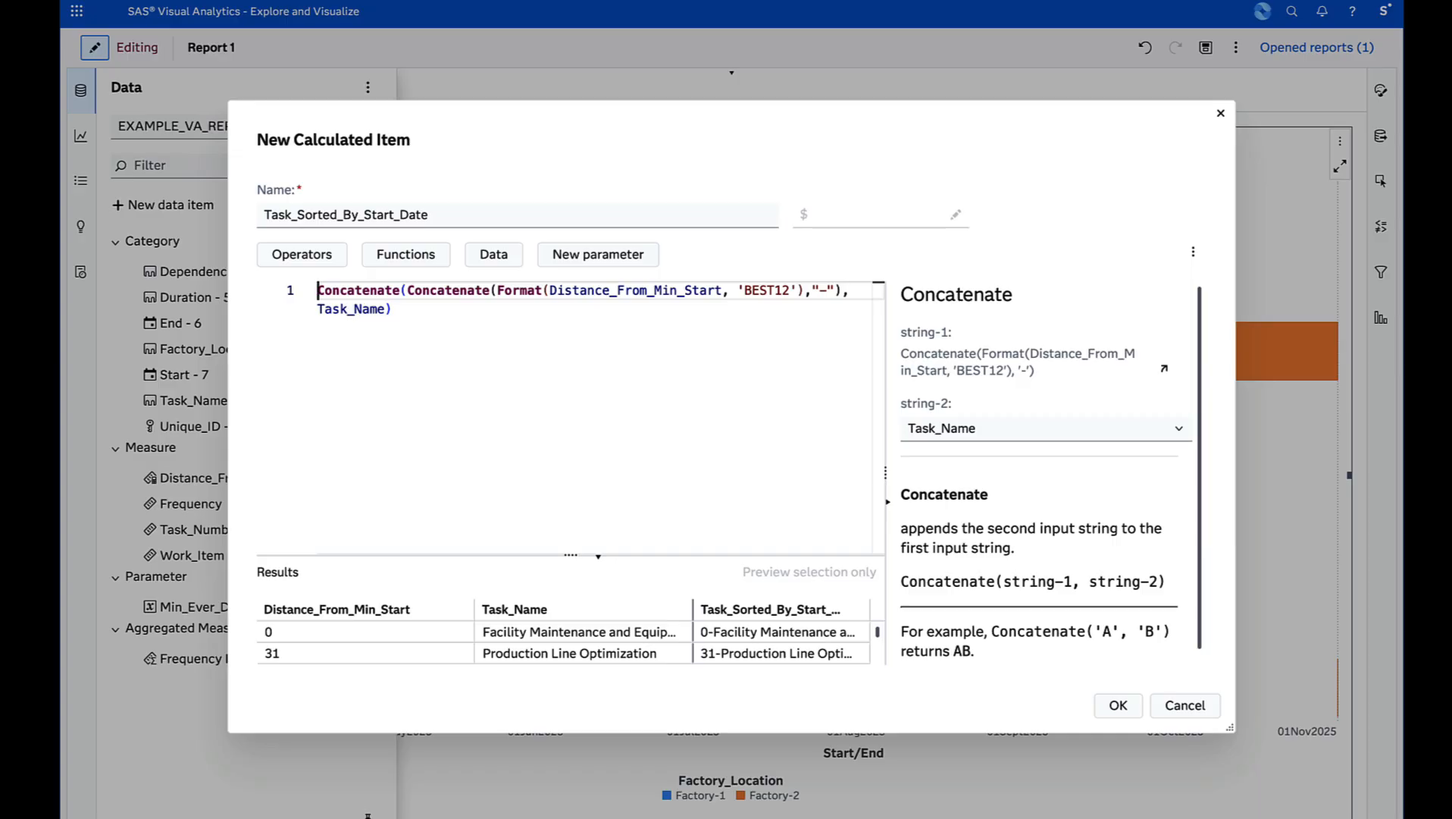
{"action": "scroll", "coordinate": [549, 637], "scroll_direction": "down", "scroll_amount": 4}
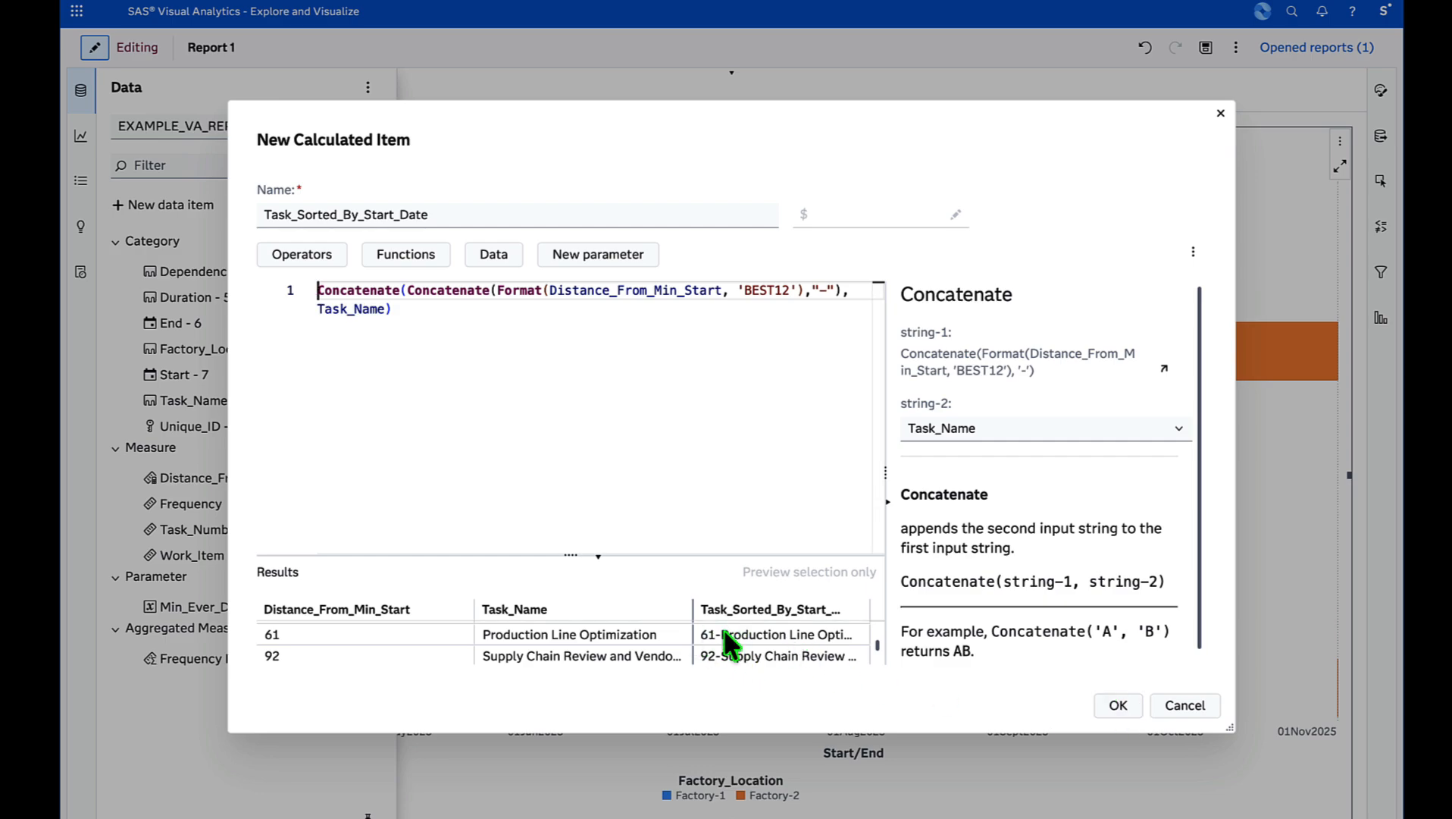
{"action": "left_click", "coordinate": [1119, 705]}
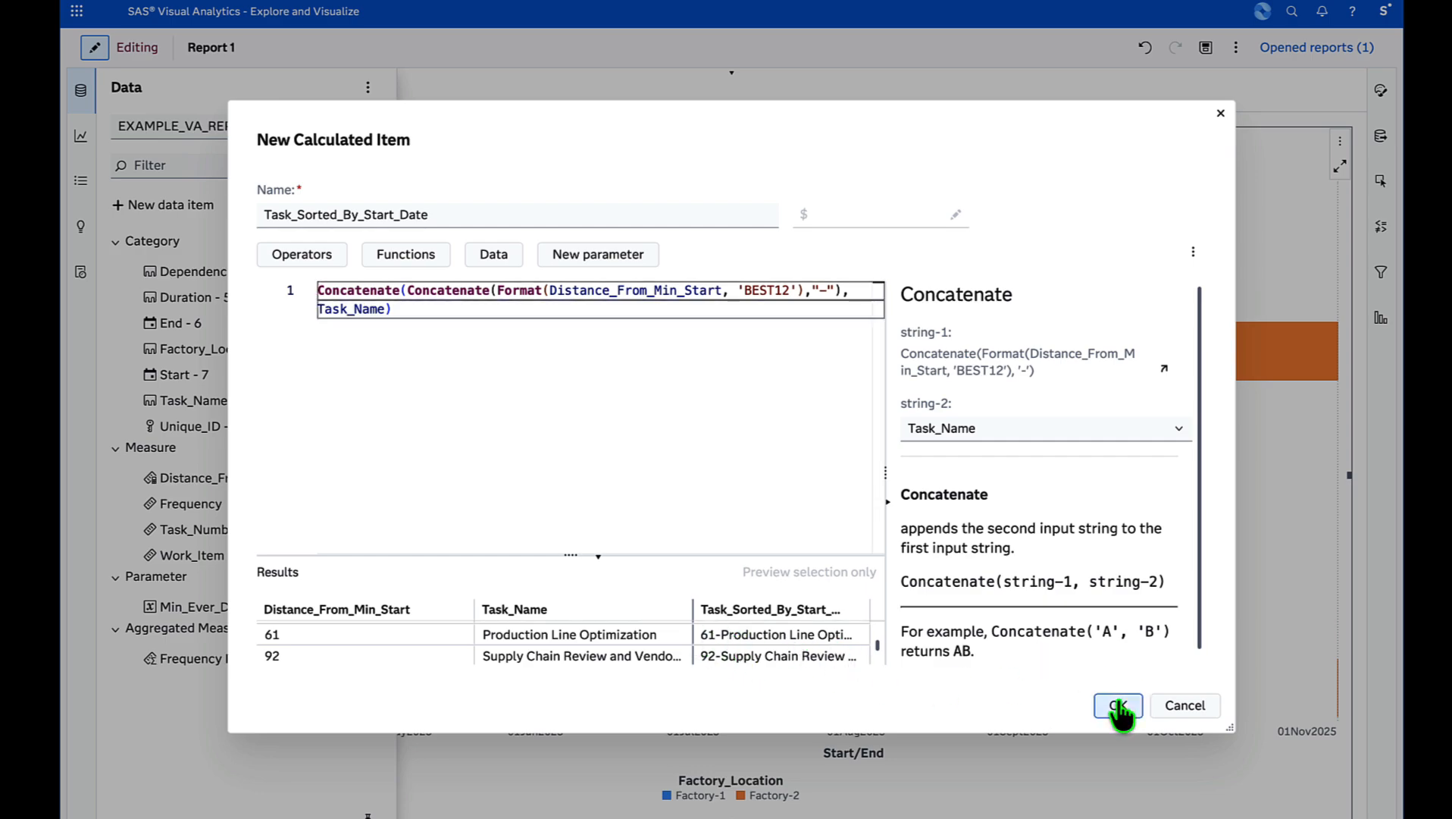
- Replace Task_Name with Task_Sorted_By_Start_Date in the Task role of the schedule chart
{"action": "left_click", "coordinate": [570, 431]}
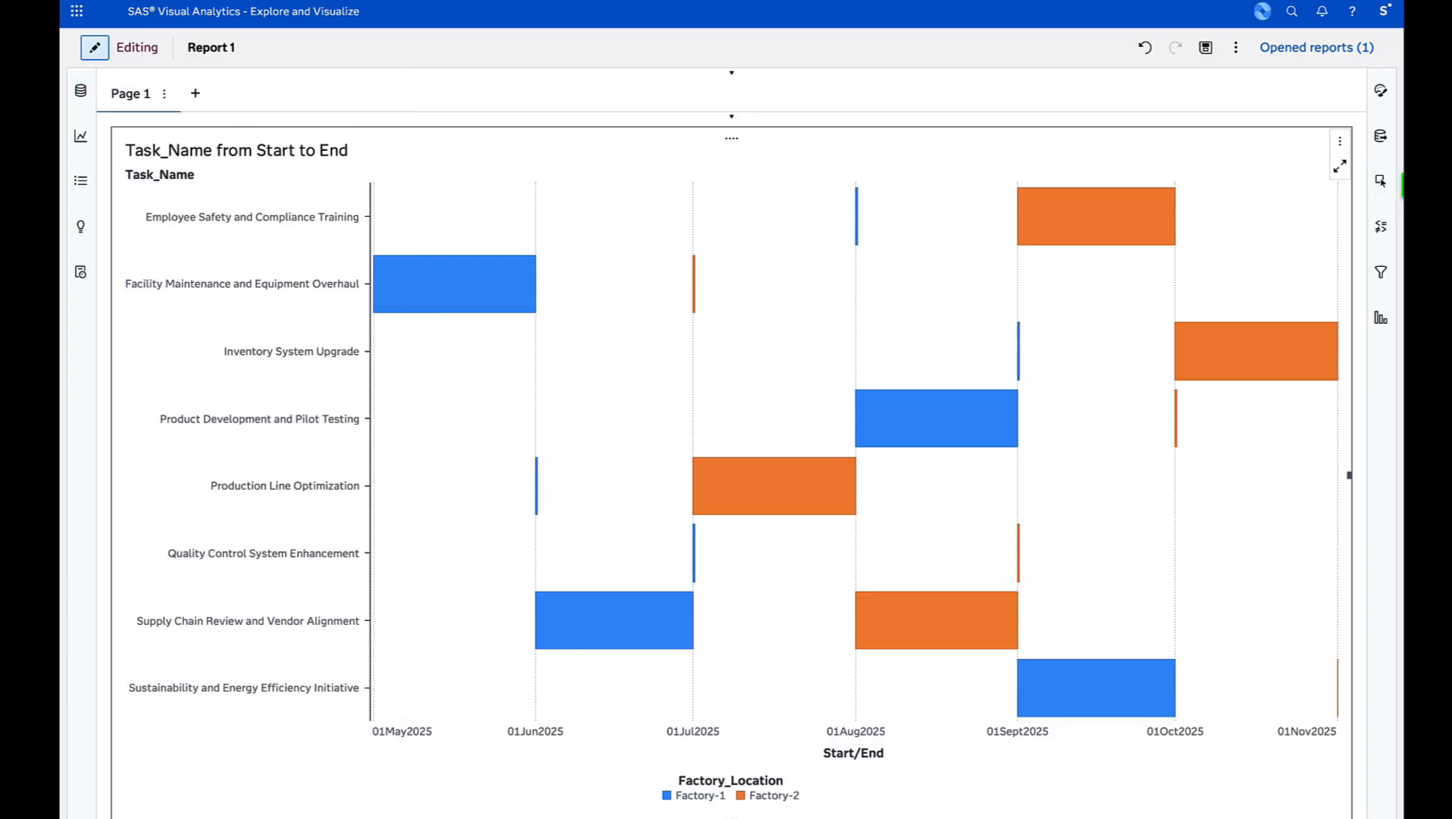
{"action": "left_click", "coordinate": [1378, 142]}
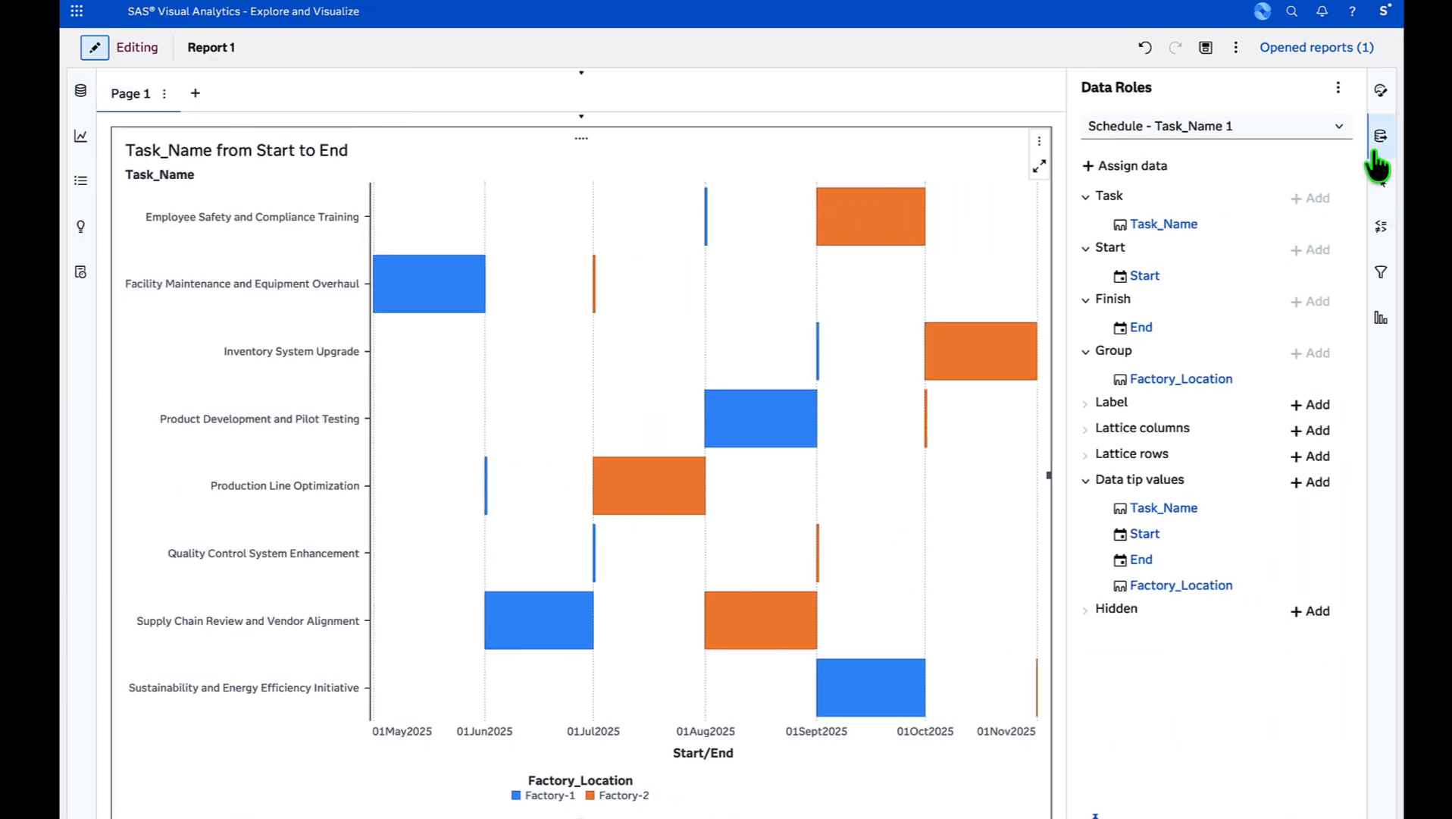
{"action": "left_click", "coordinate": [1141, 225]}
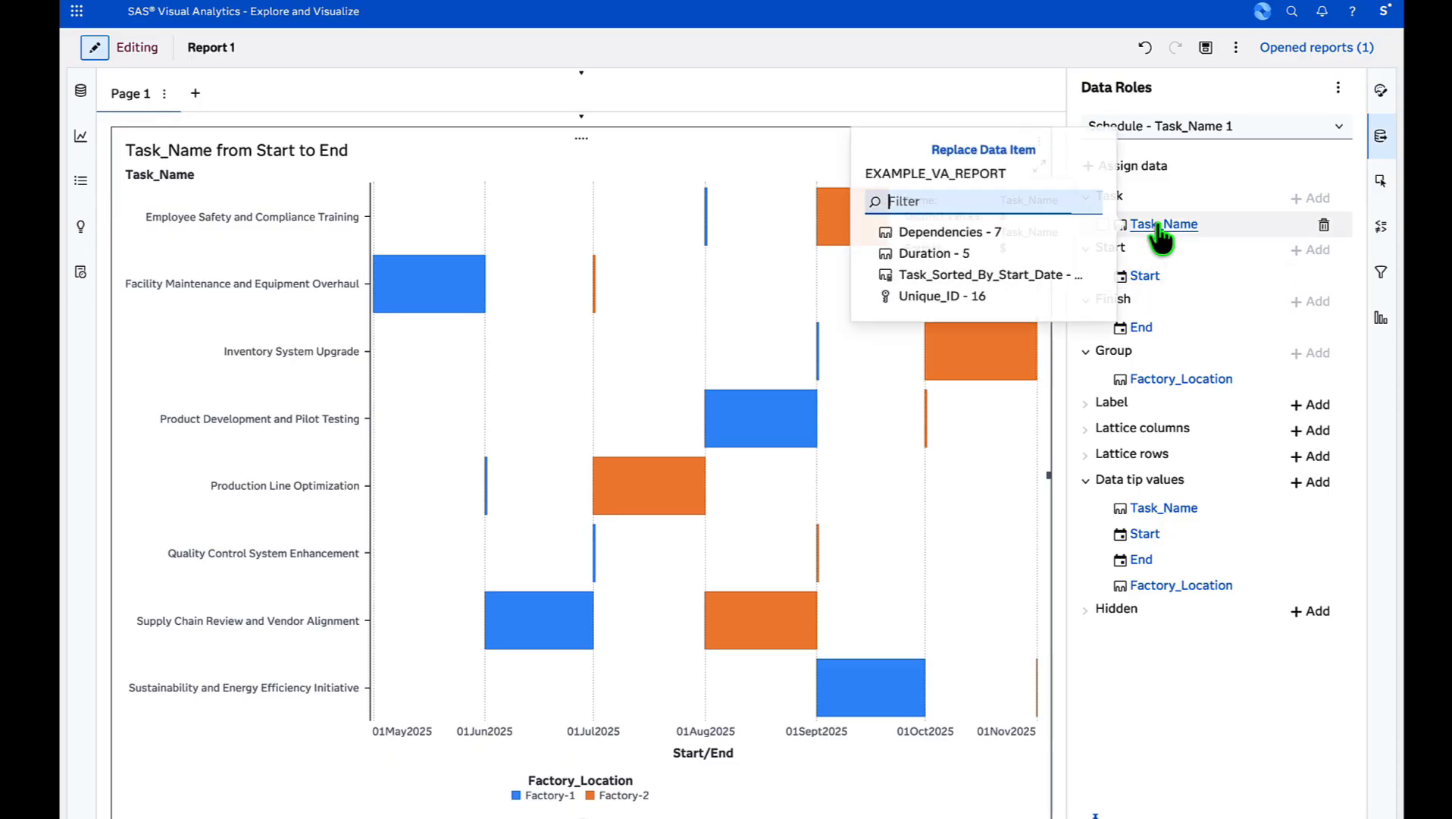
{"action": "left_click", "coordinate": [1012, 275]}
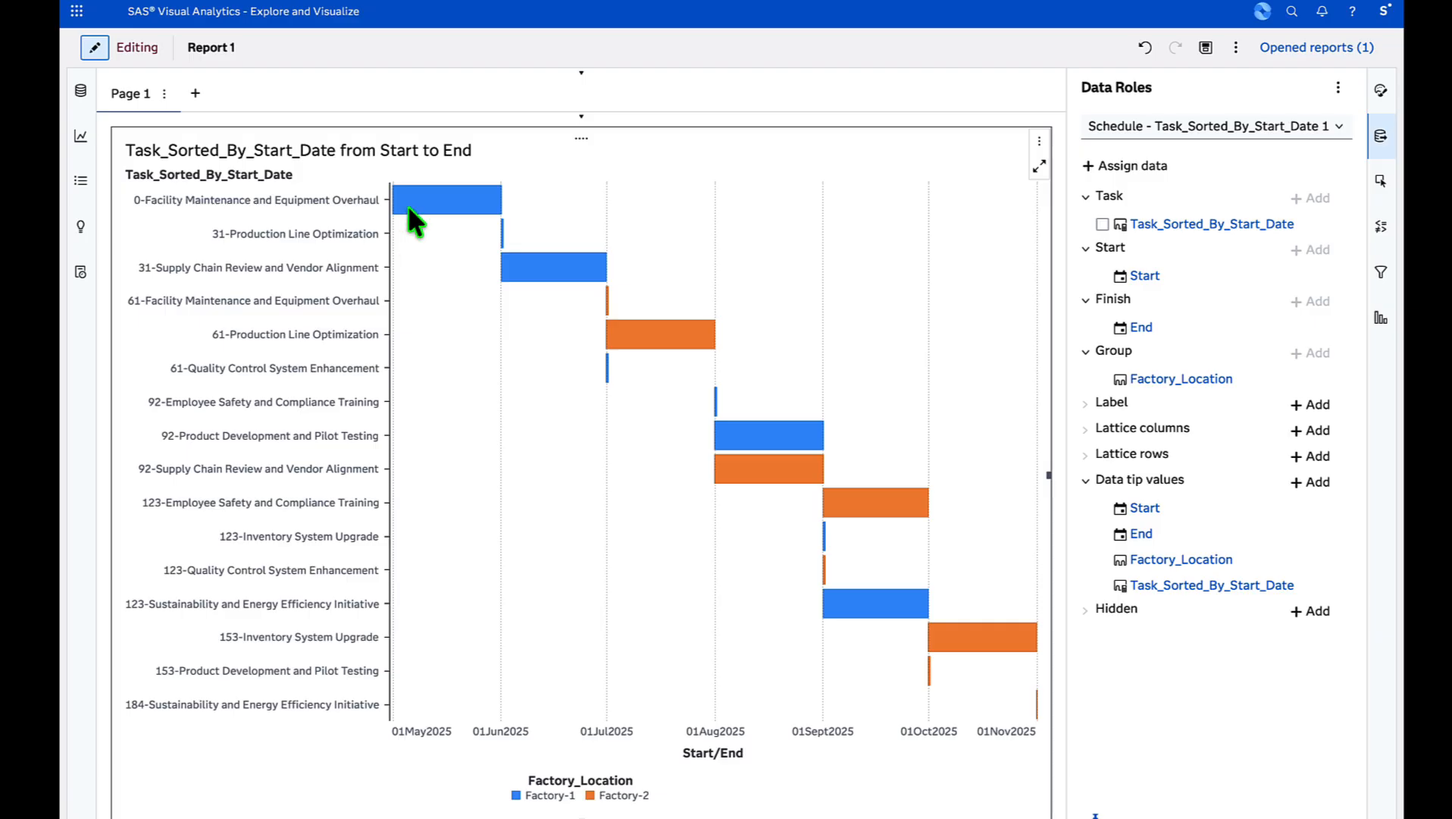
{"action": "mouse_move", "coordinate": [405, 206]}
{"action": "mouse_move", "coordinate": [604, 361]}
{"action": "mouse_move", "coordinate": [716, 401]}
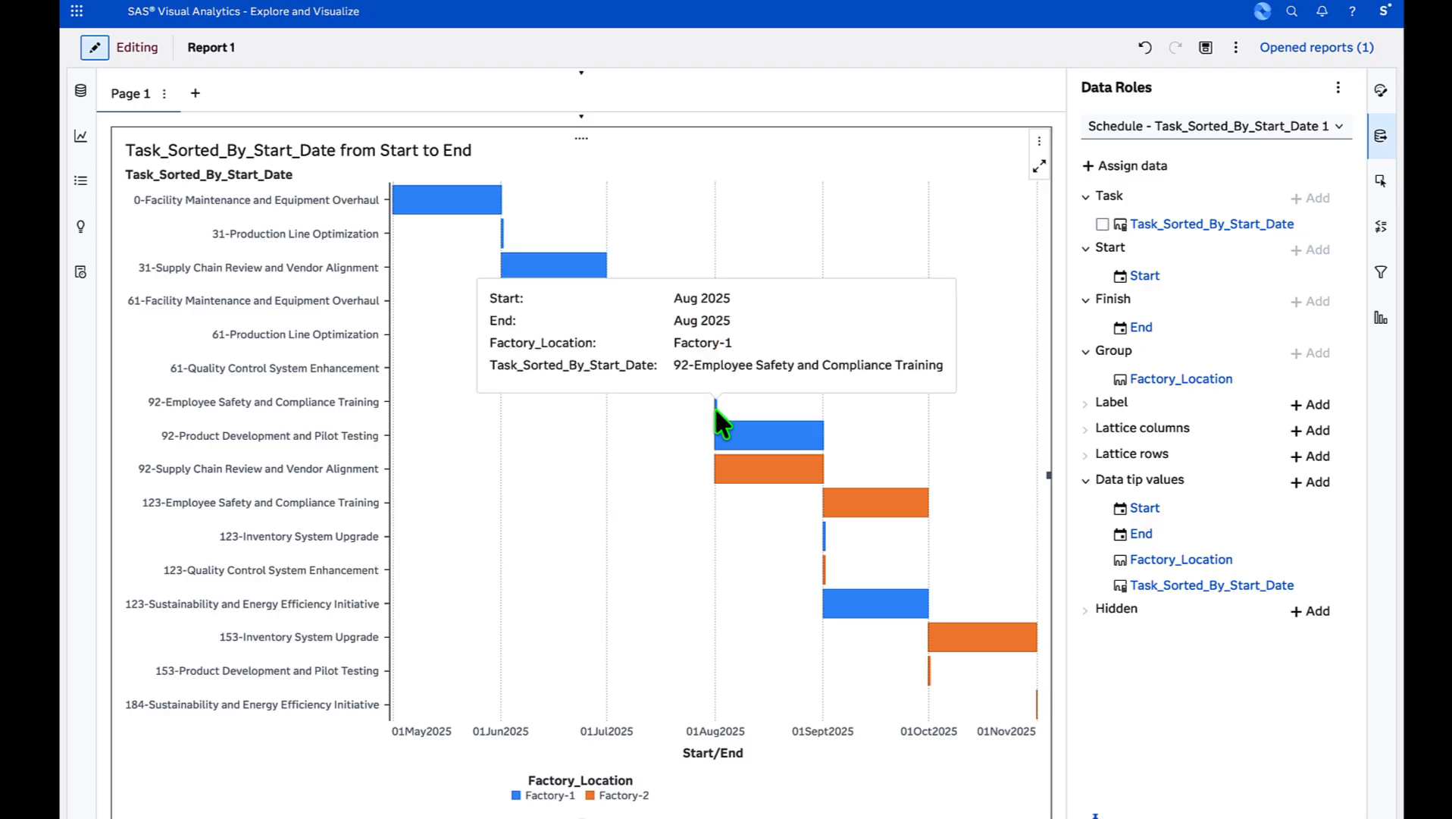
{"action": "mouse_move", "coordinate": [736, 426]}
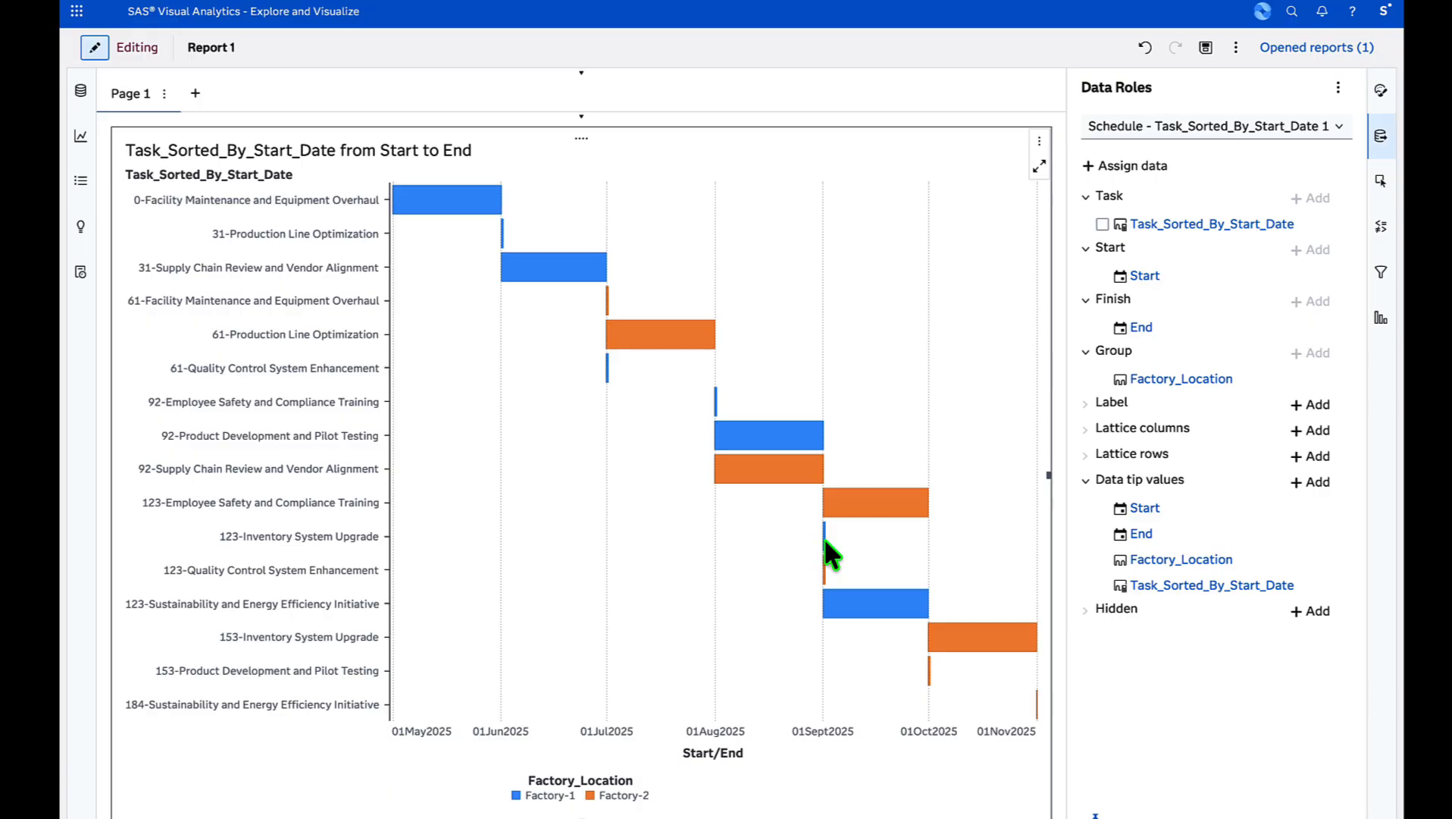
{"action": "mouse_move", "coordinate": [832, 596]}
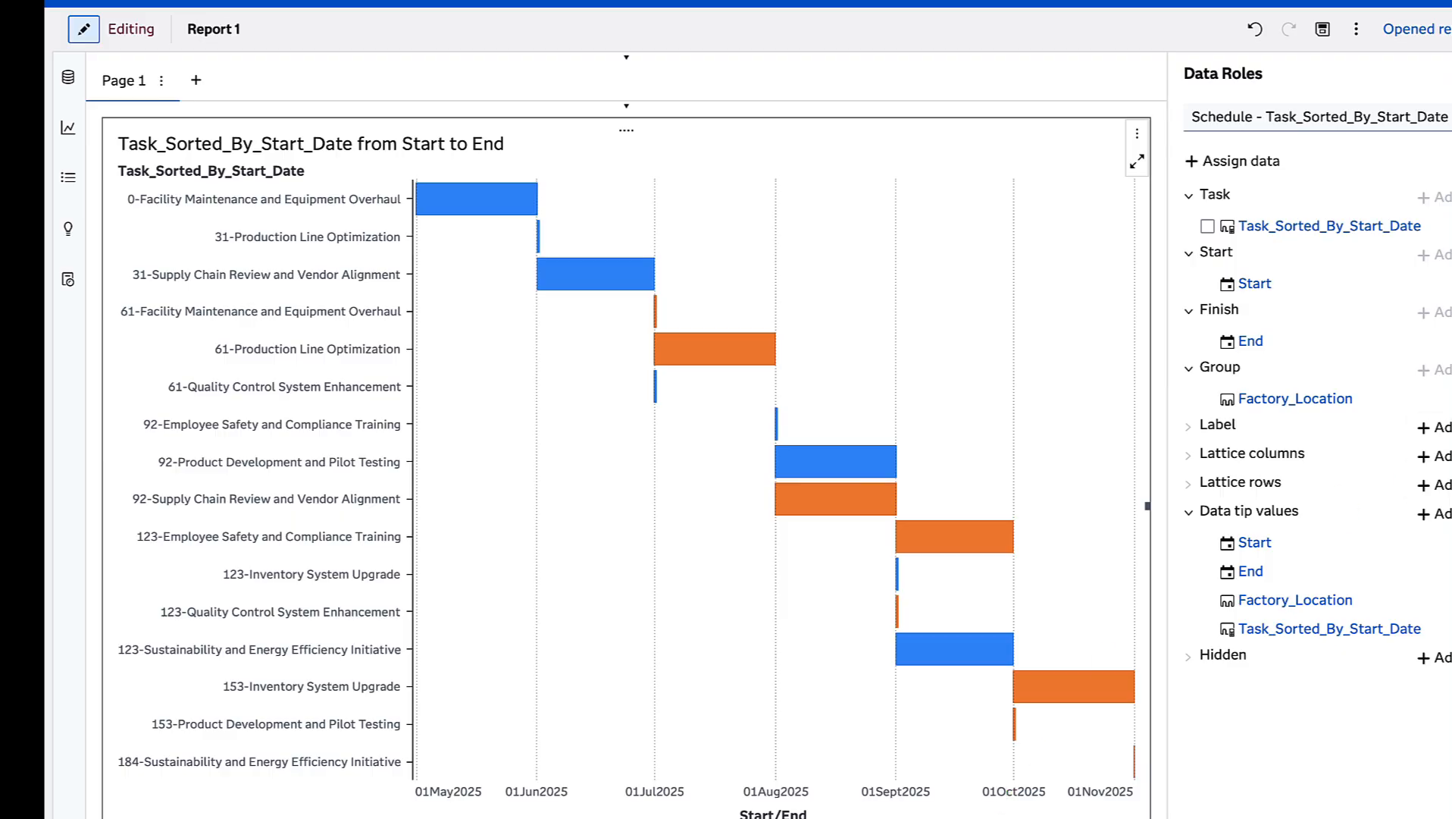
- Turn off the axis label and the tick values of the schedule chart's Y axis
{"action": "left_click", "coordinate": [1450, 127]}
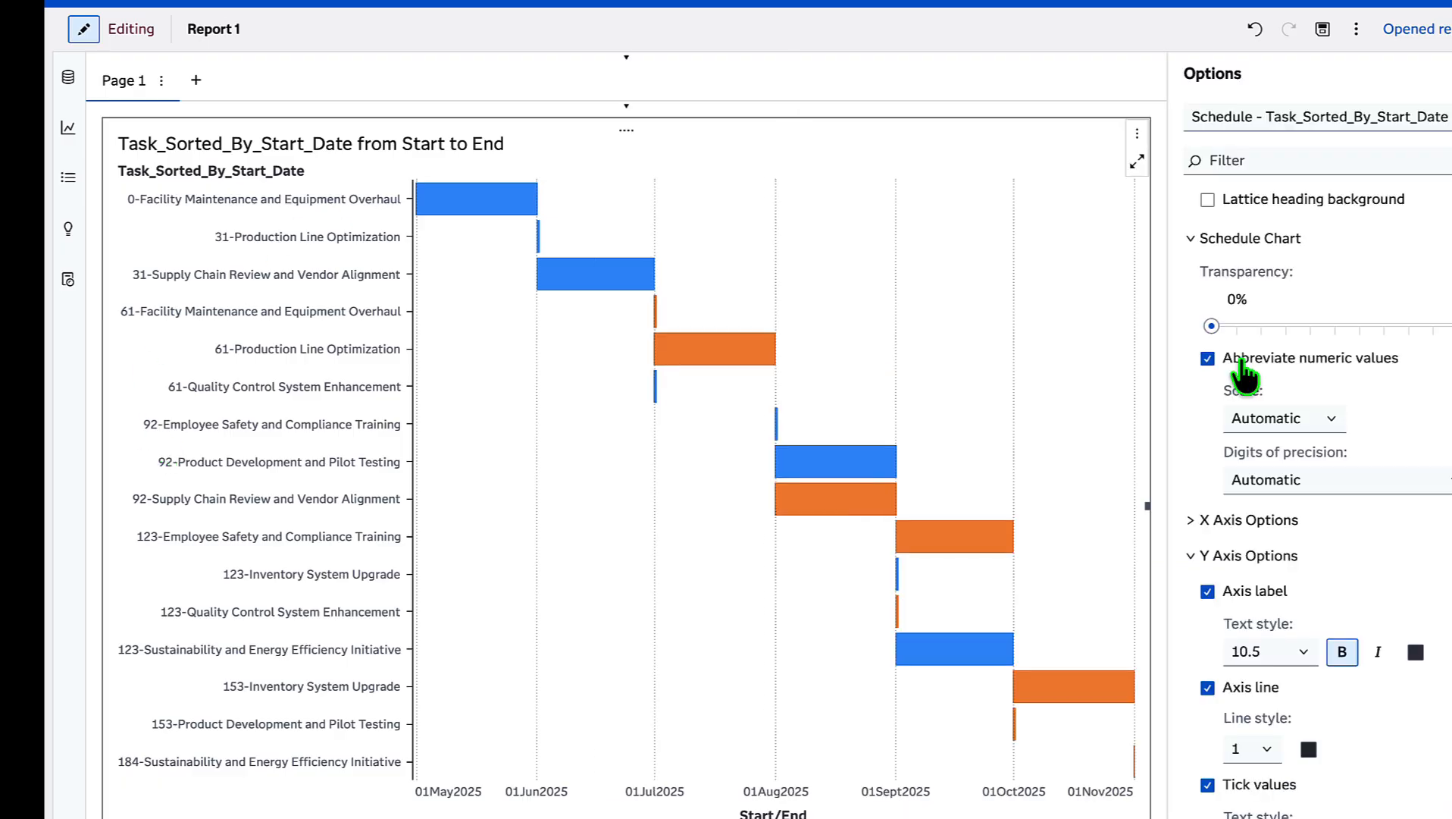
{"action": "scroll", "coordinate": [1243, 372], "scroll_direction": "down", "scroll_amount": 7}
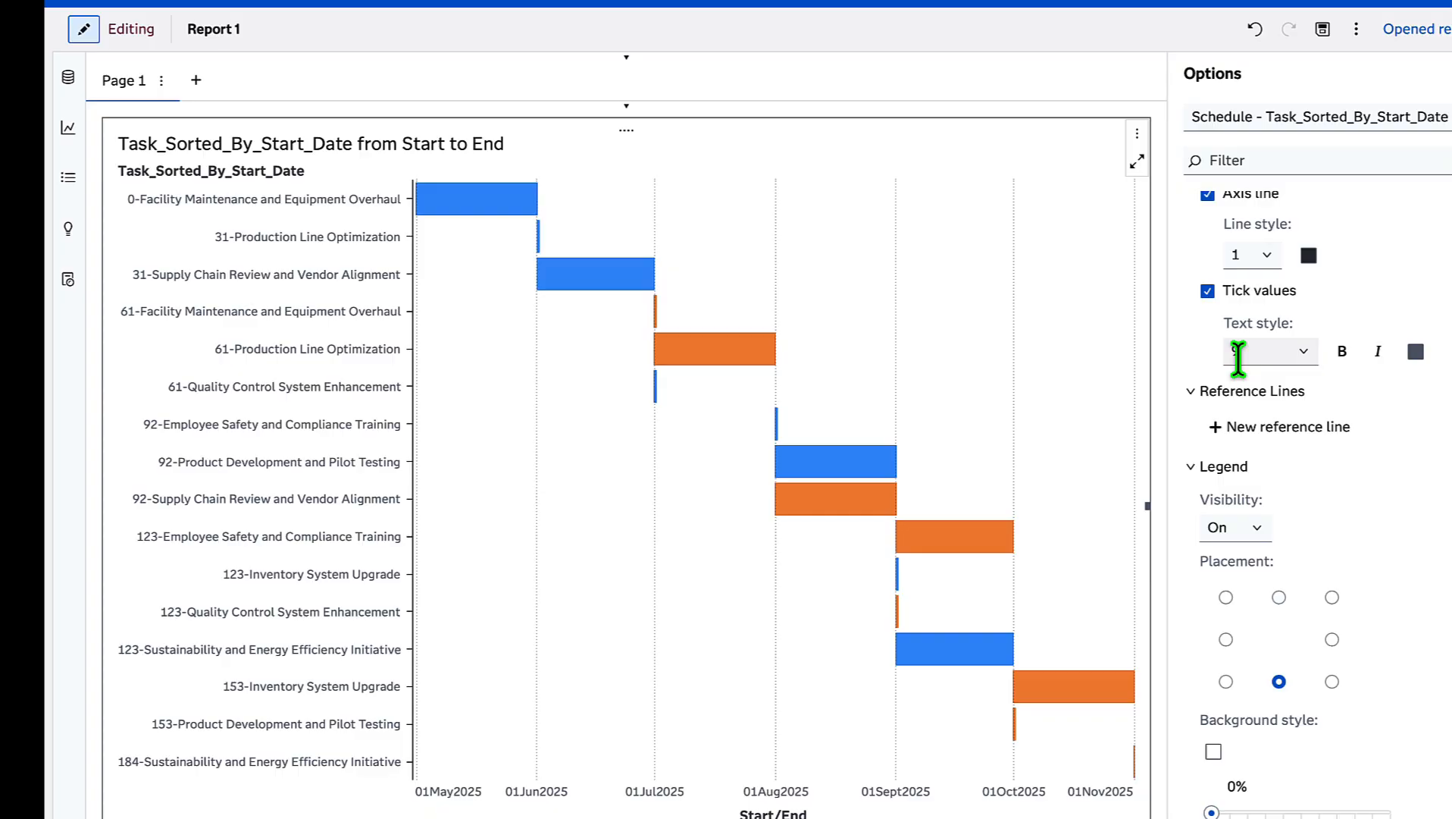
{"action": "scroll", "coordinate": [1238, 356], "scroll_direction": "up", "scroll_amount": 5}
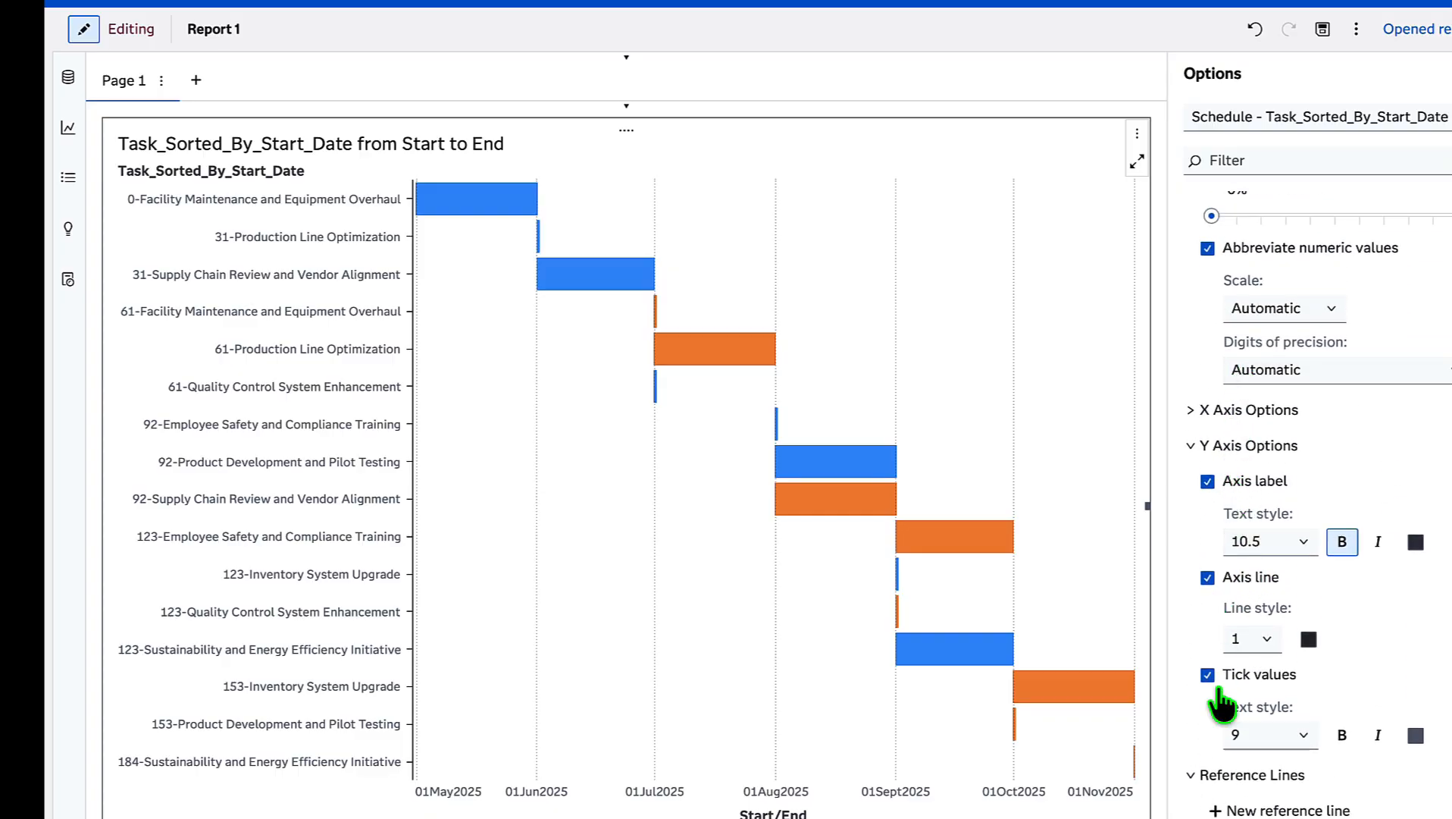
{"action": "left_click", "coordinate": [1208, 484]}
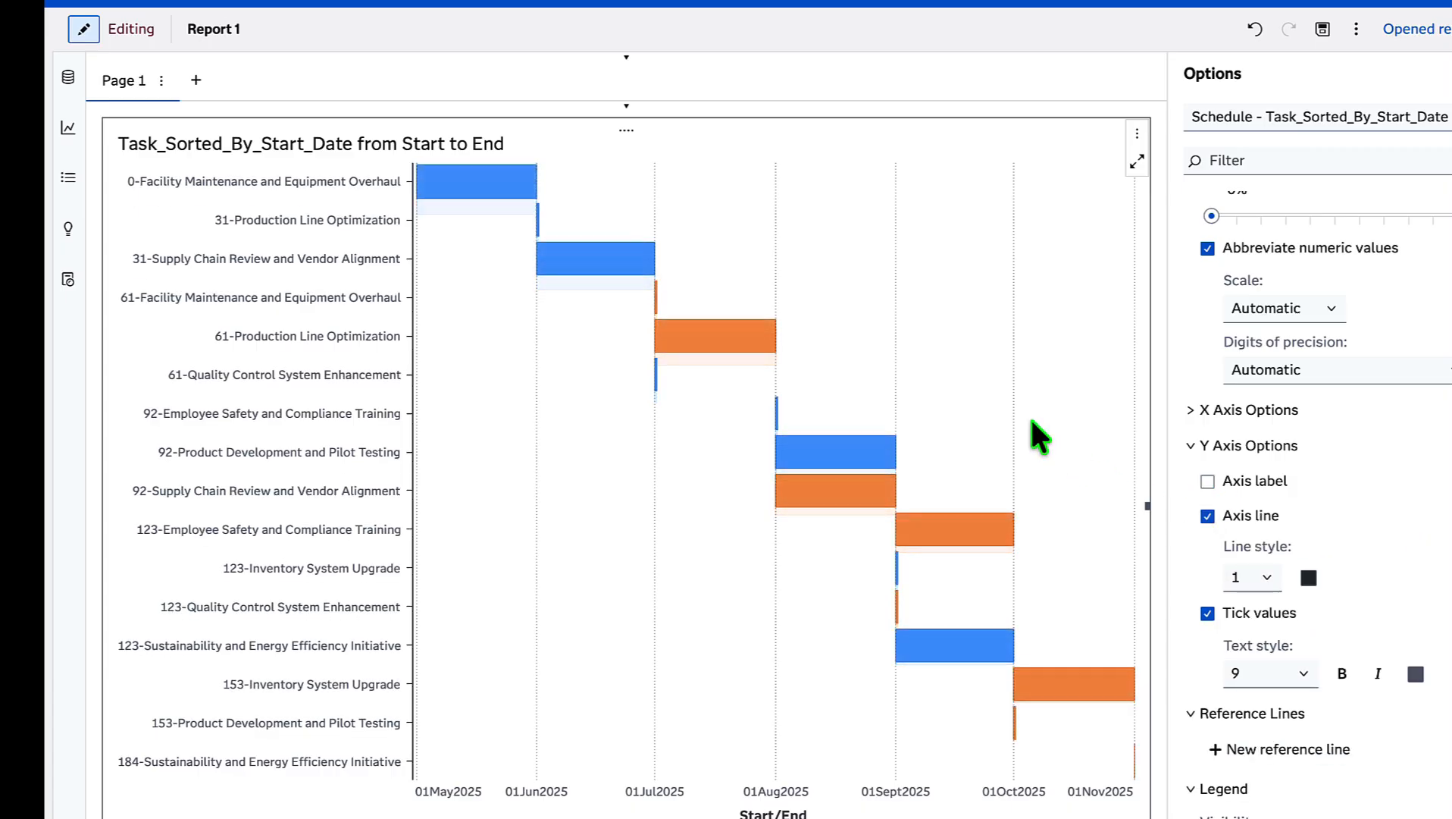
{"action": "left_click", "coordinate": [1207, 614]}
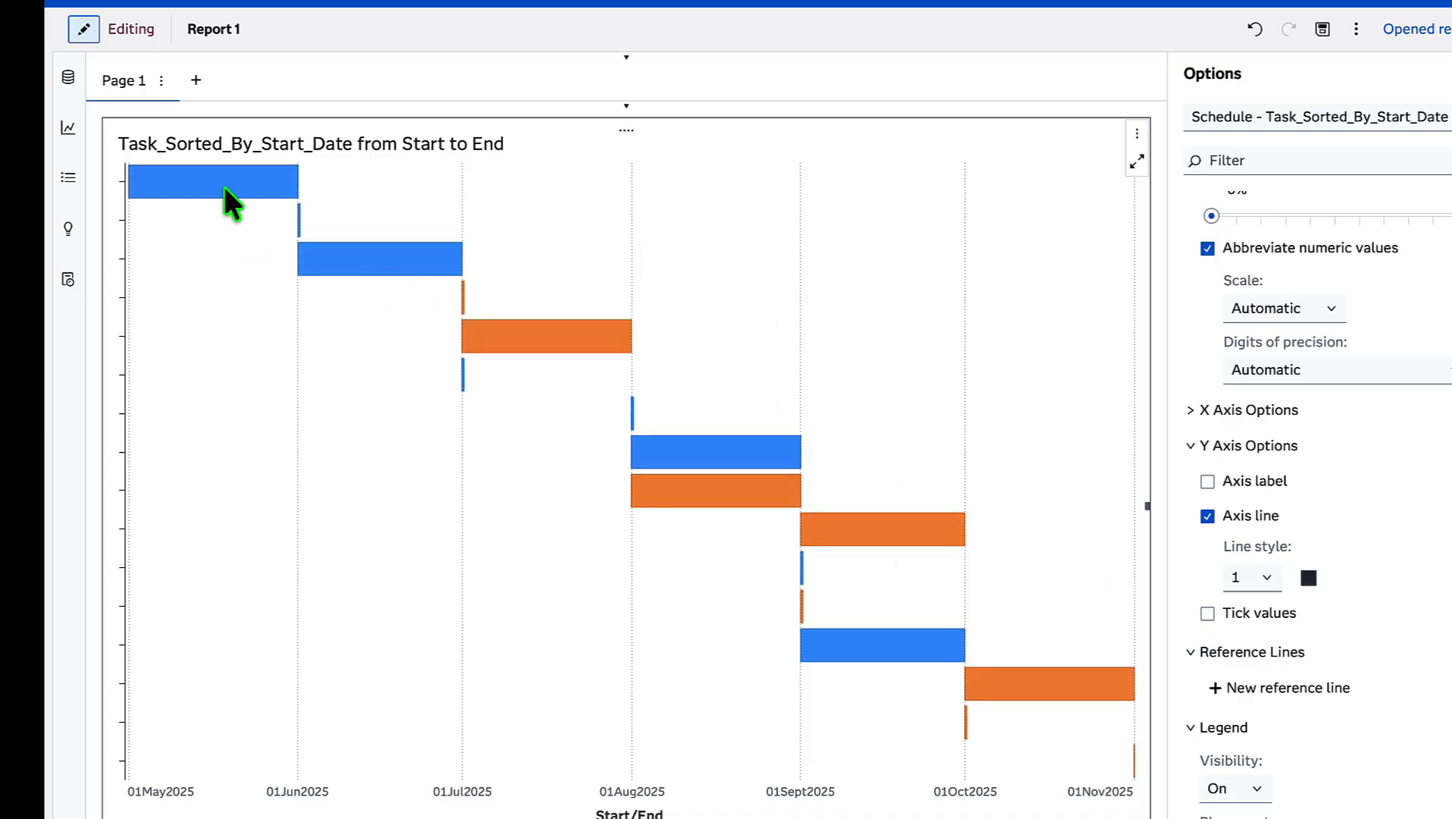
- Replace Task_Sorted_By_Start_Date with Task_Name in the data tip values and order them Task_Name, Factory_Location, Start, End
{"action": "mouse_move", "coordinate": [225, 185]}
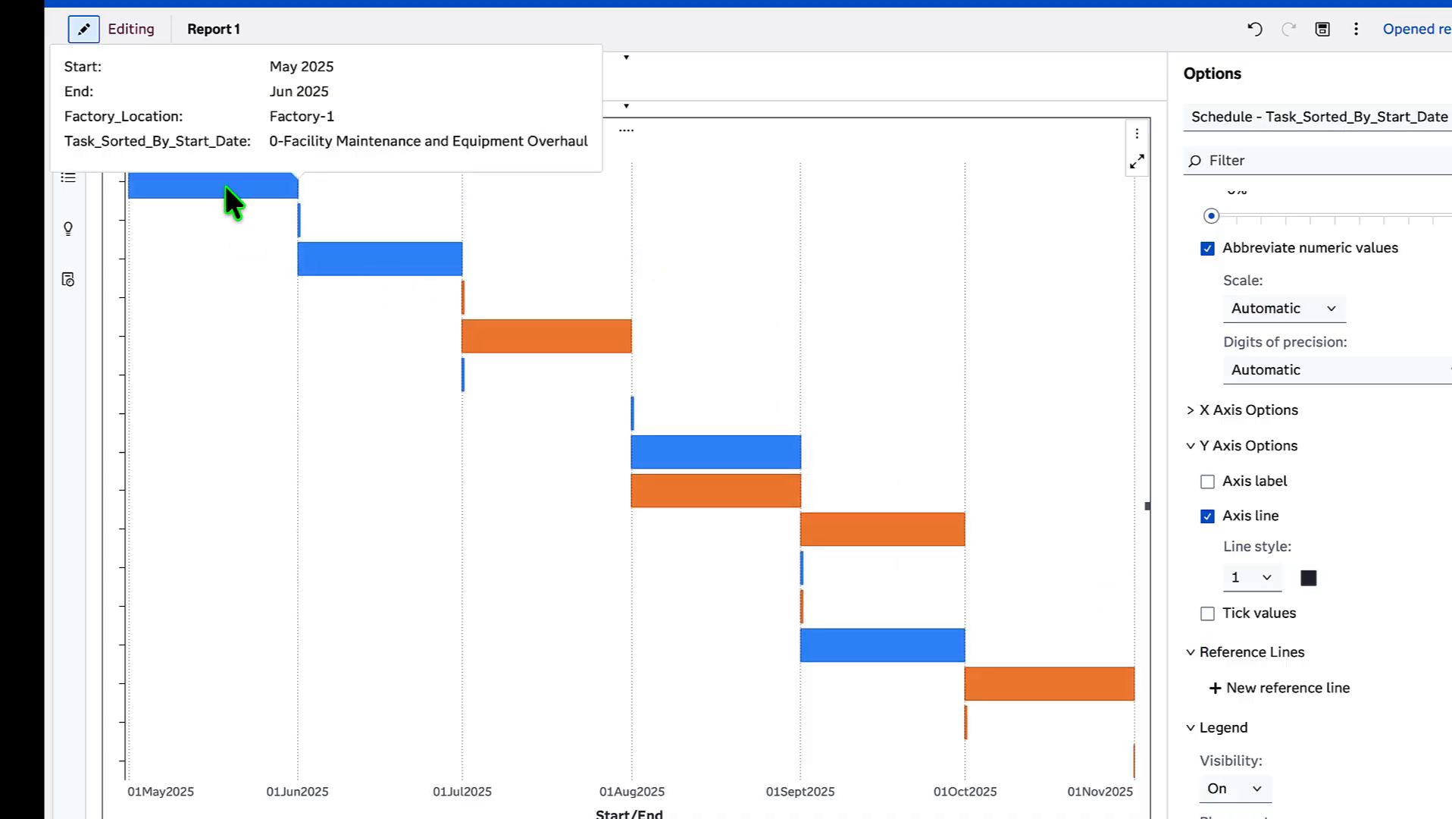
{"action": "left_click", "coordinate": [1451, 128]}
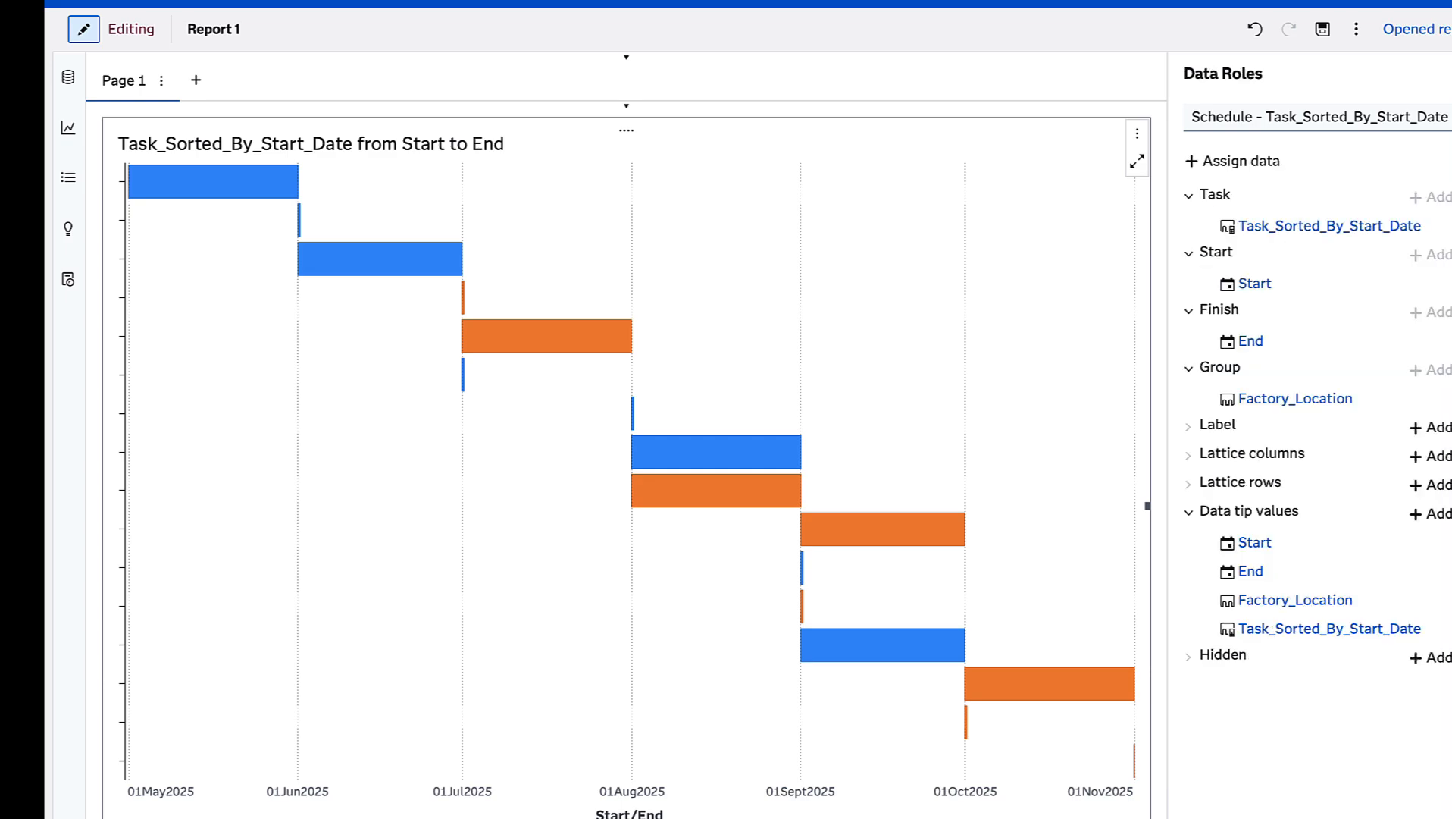
{"action": "left_click", "coordinate": [1278, 634]}
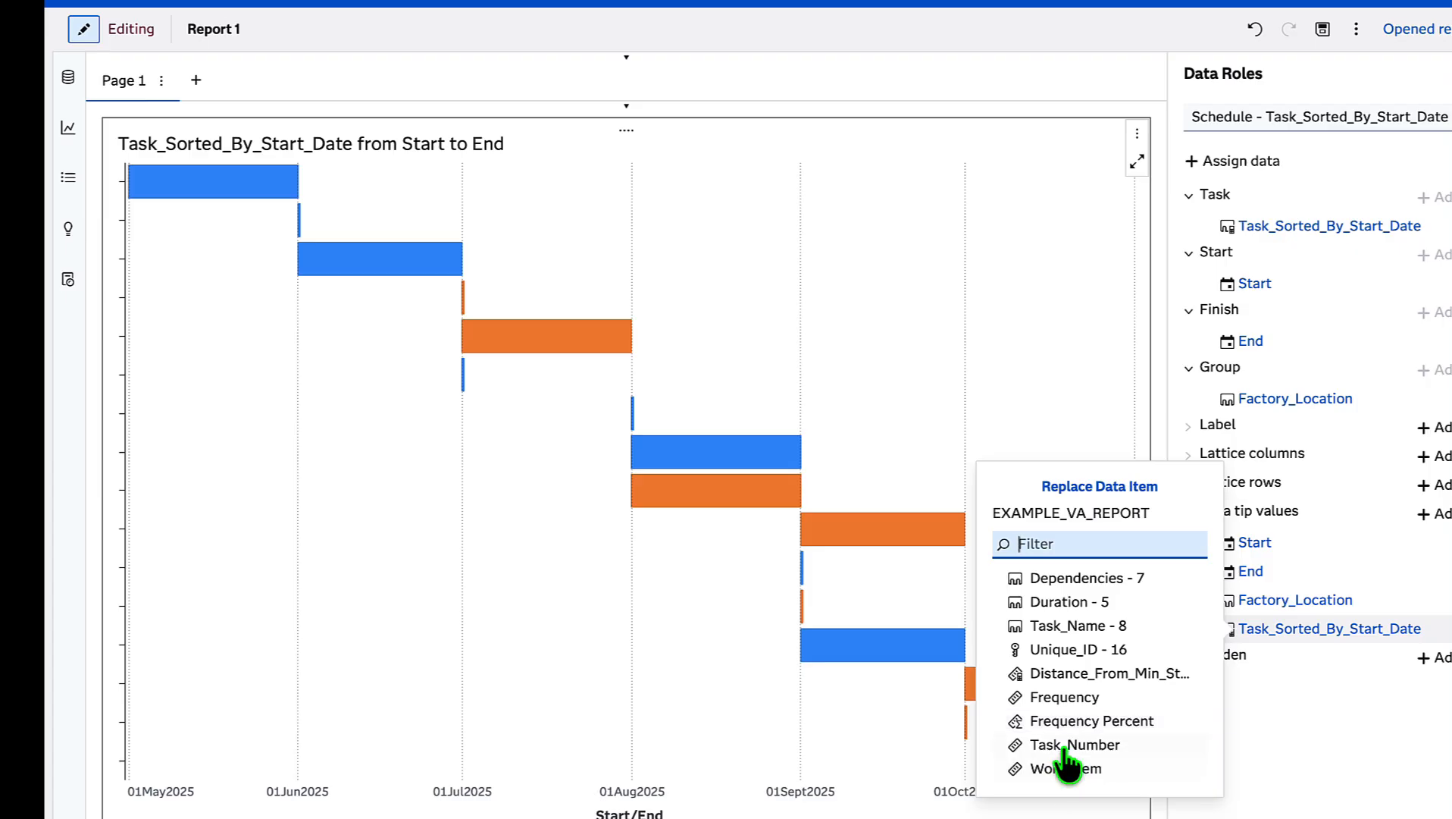
{"action": "left_click", "coordinate": [1068, 629]}
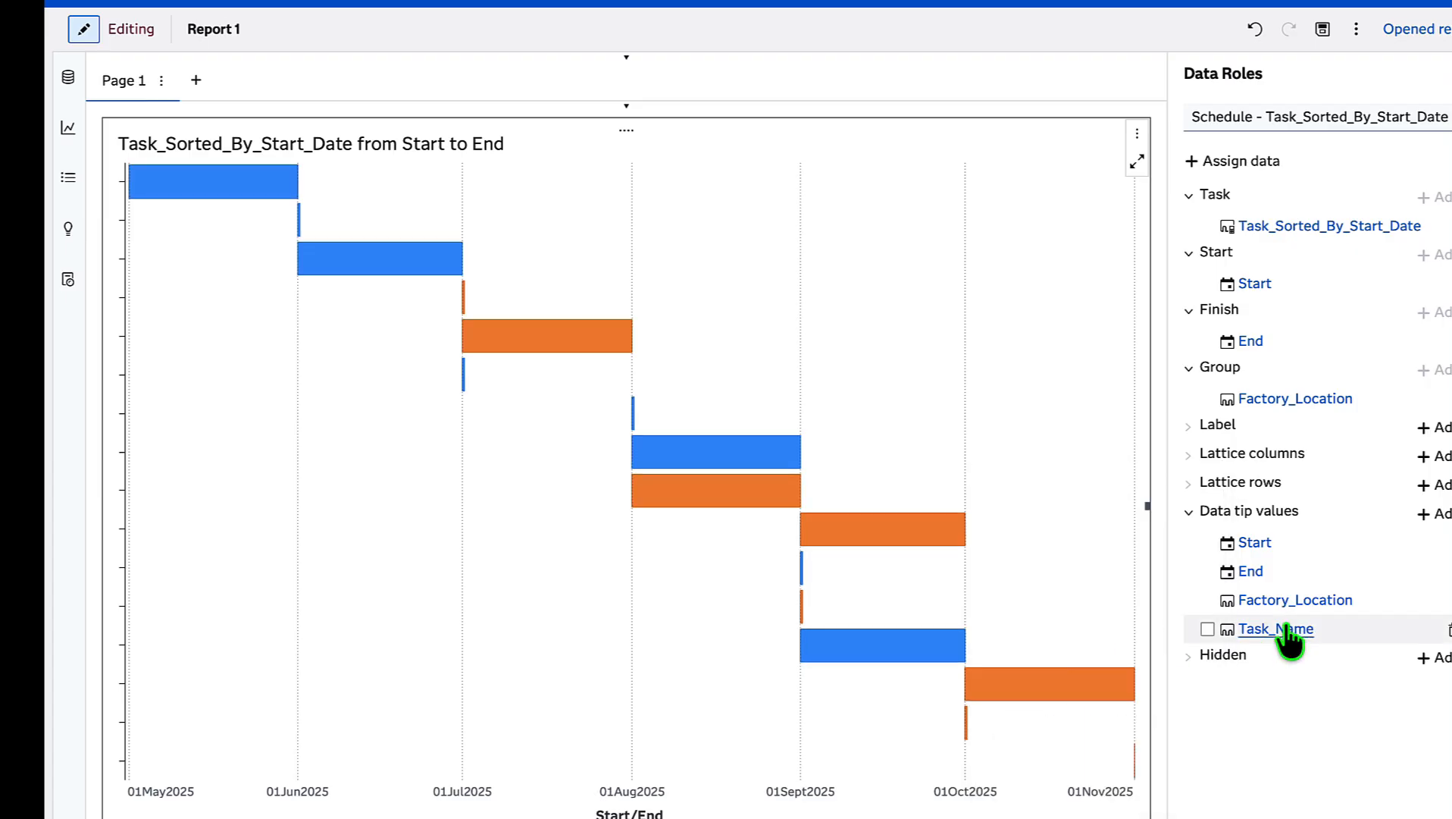
{"action": "left_click_drag", "start_coordinate": [1285, 631], "coordinate": [1289, 551]}
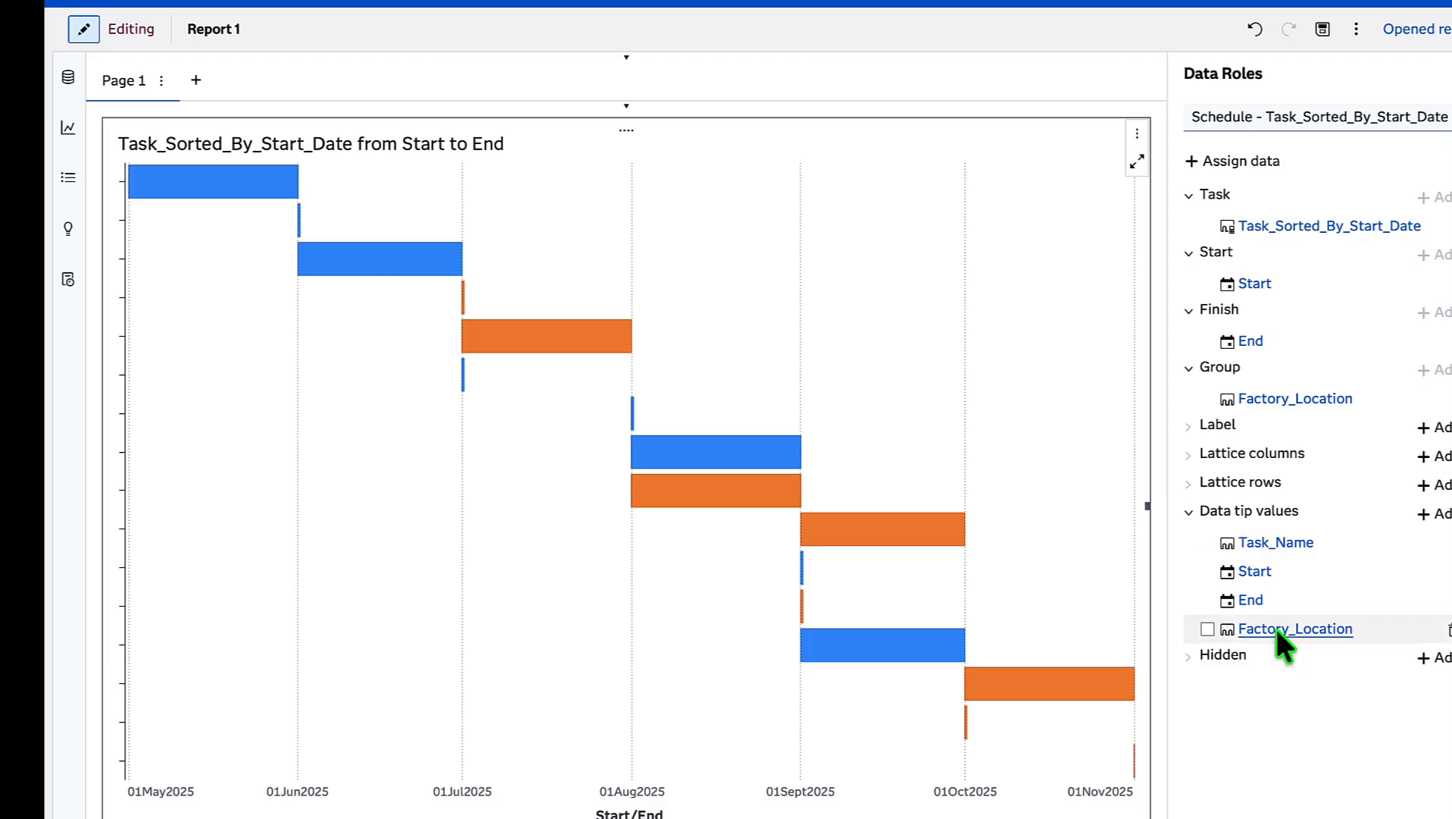
{"action": "left_click_drag", "start_coordinate": [1277, 629], "coordinate": [1249, 552]}
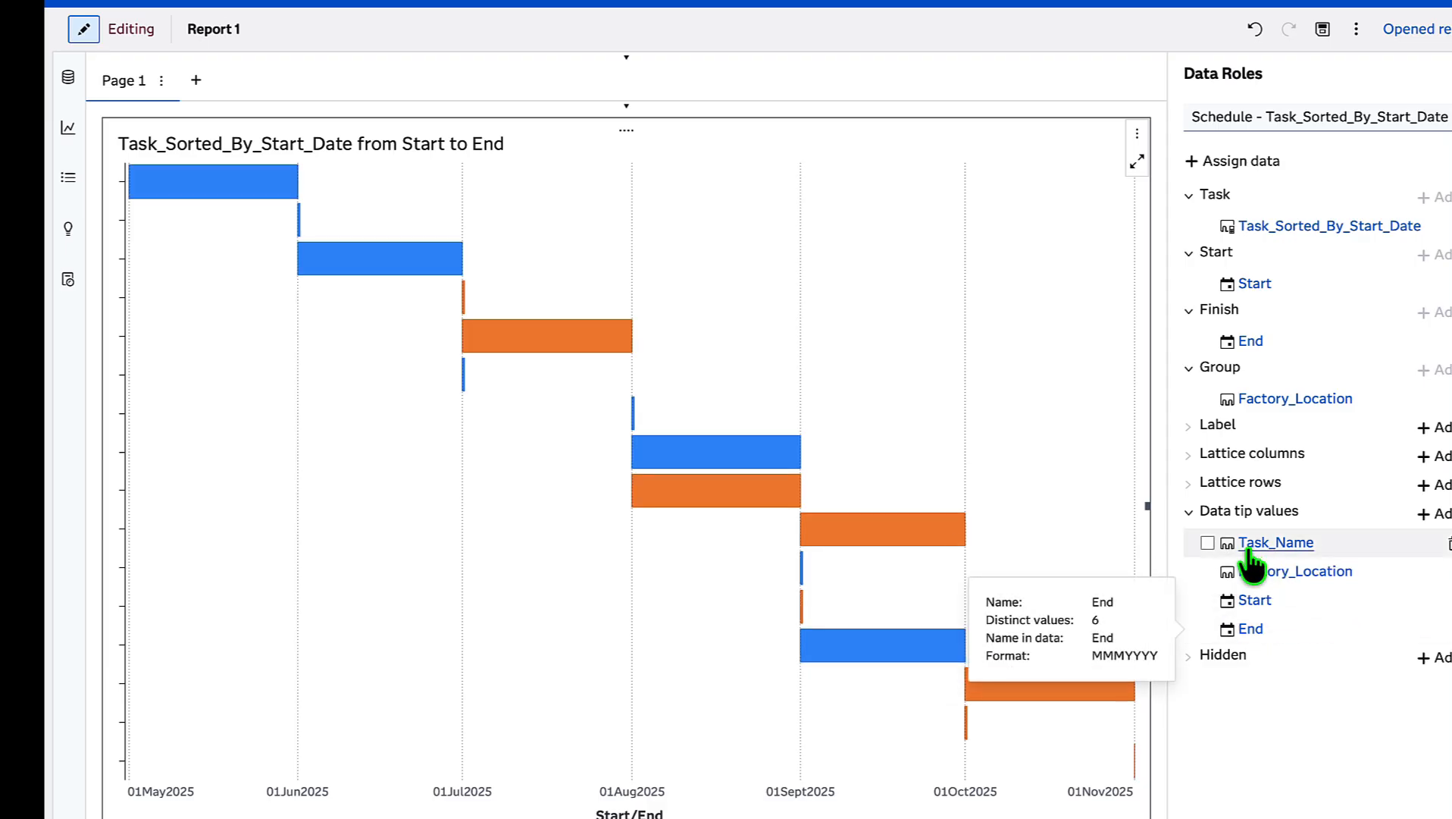
{"action": "mouse_move", "coordinate": [263, 188]}
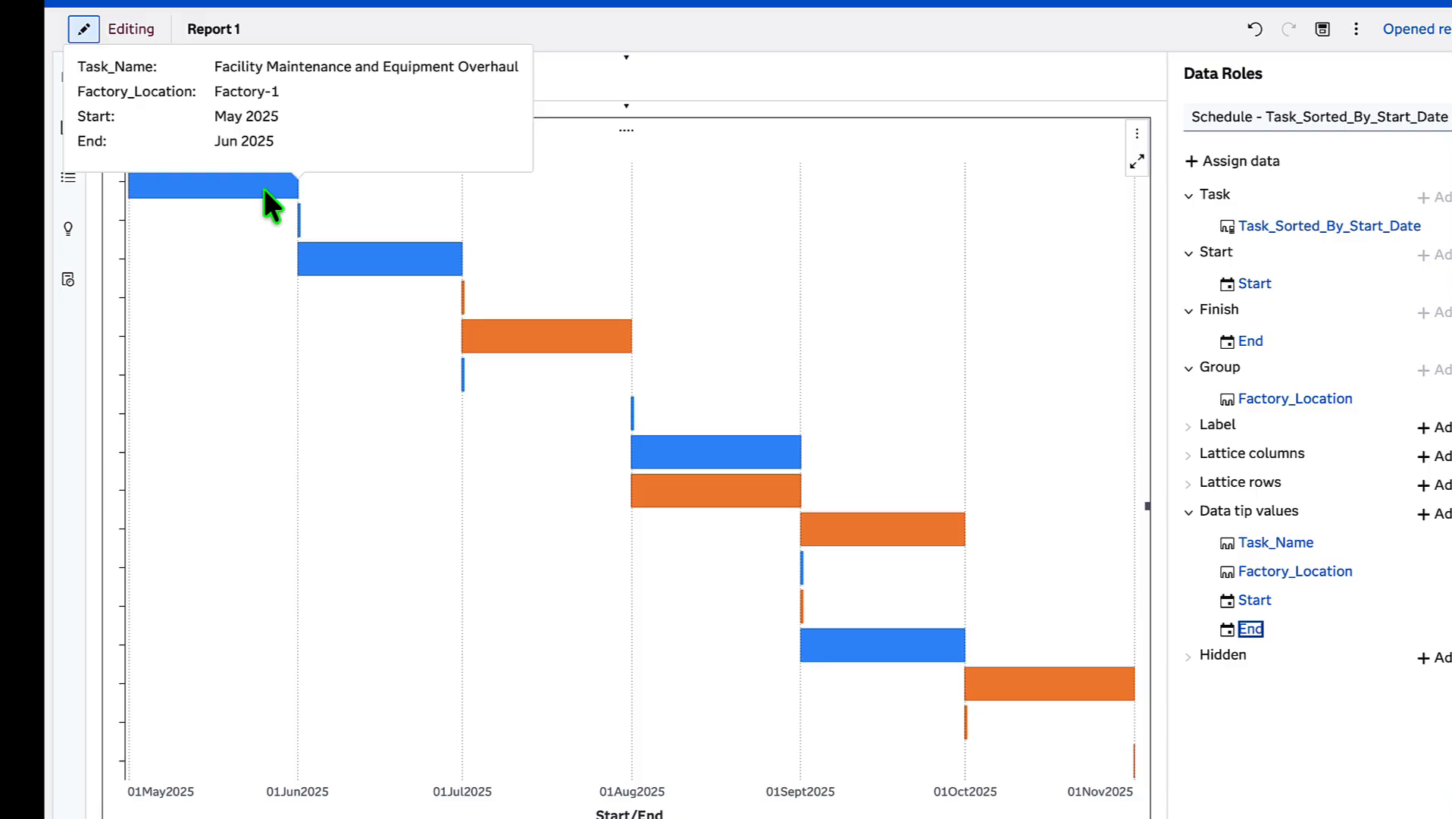
{"action": "mouse_move", "coordinate": [1292, 232]}
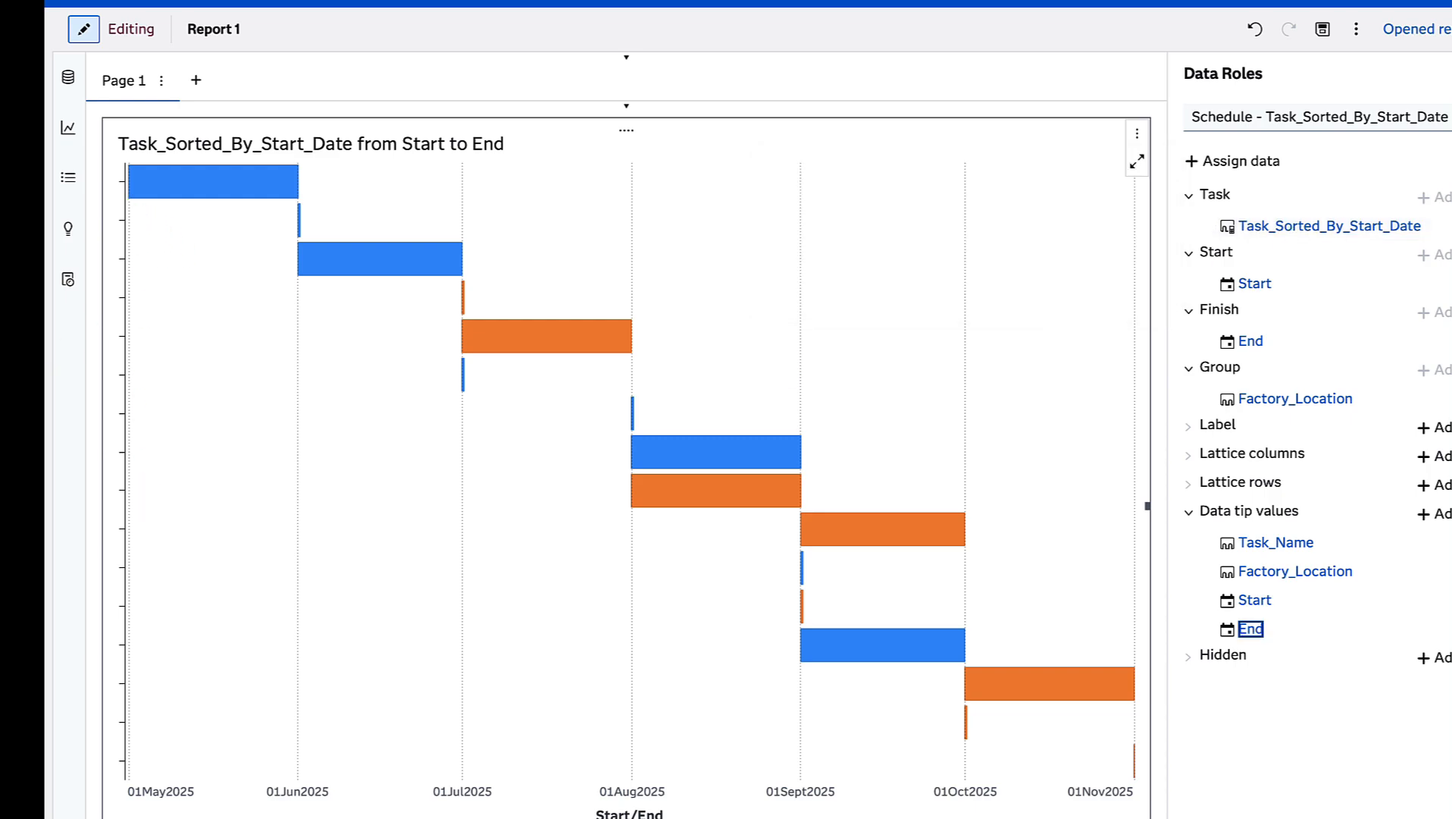
- Try hiding the Y axis line of the schedule chart, and turn it back on
{"action": "left_click", "coordinate": [1451, 77]}
{"action": "scroll", "coordinate": [1287, 560], "scroll_direction": "down", "scroll_amount": 5}
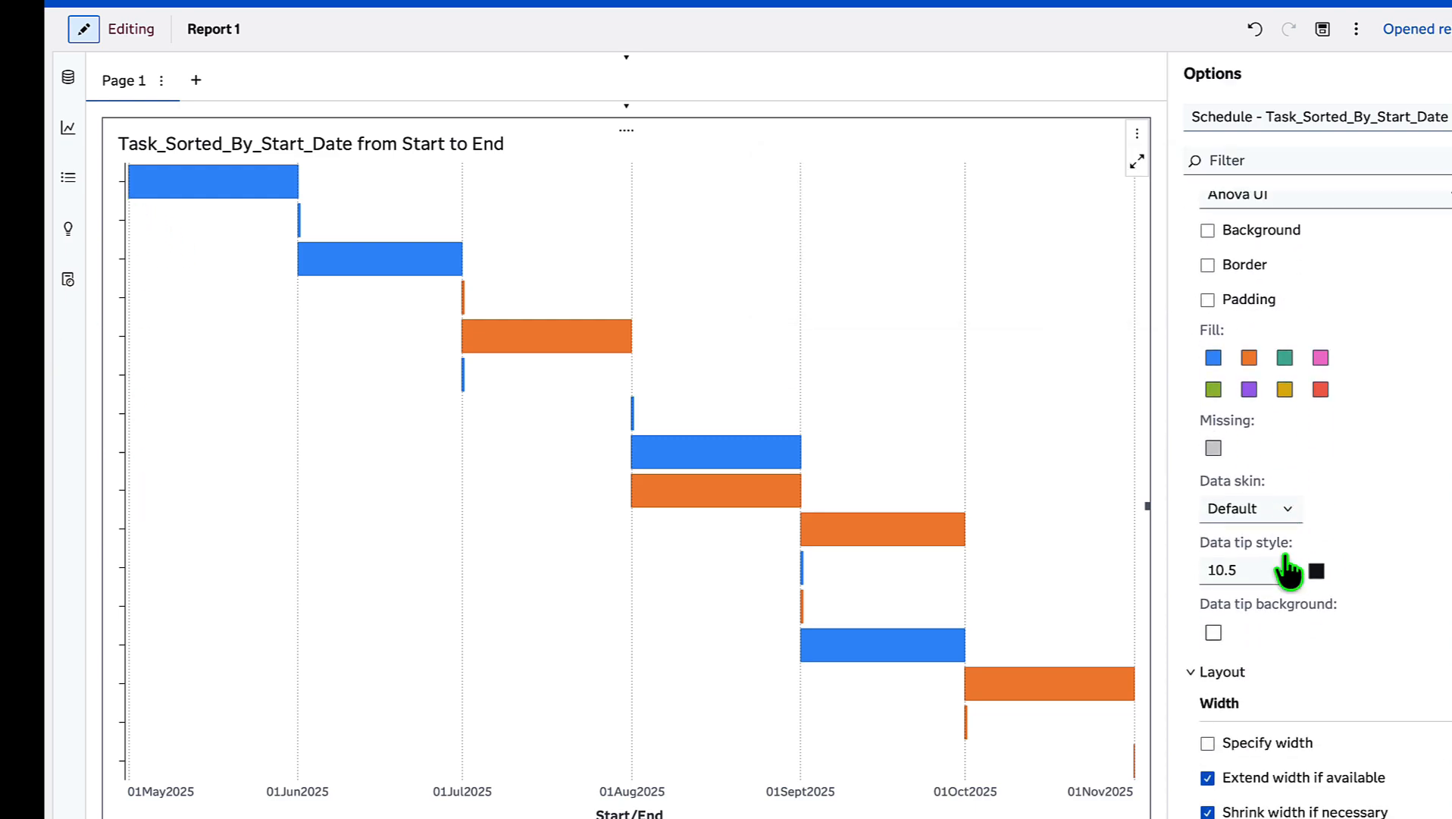
{"action": "scroll", "coordinate": [1287, 570], "scroll_direction": "down", "scroll_amount": 6}
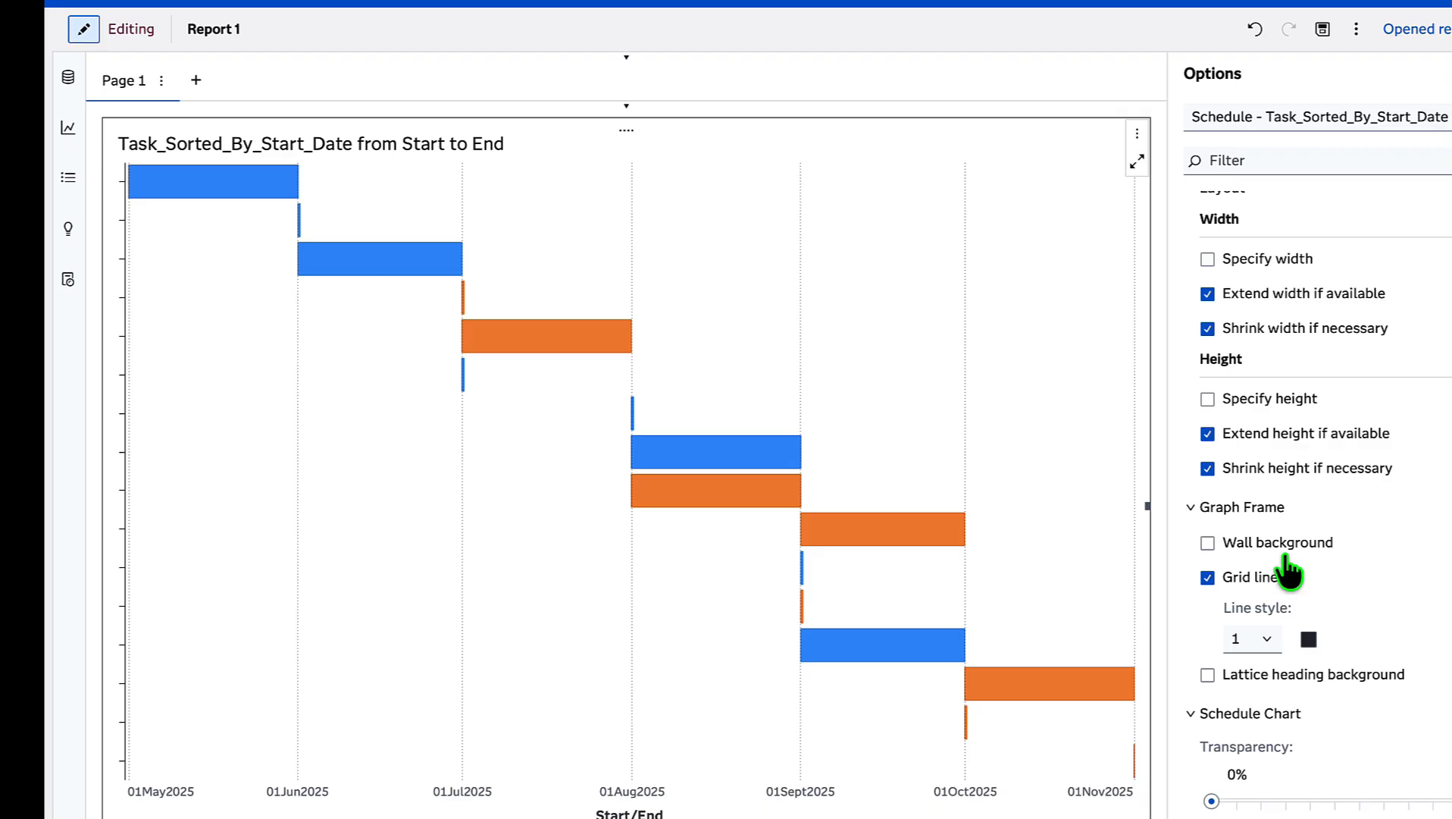
{"action": "scroll", "coordinate": [1287, 570], "scroll_direction": "down", "scroll_amount": 10}
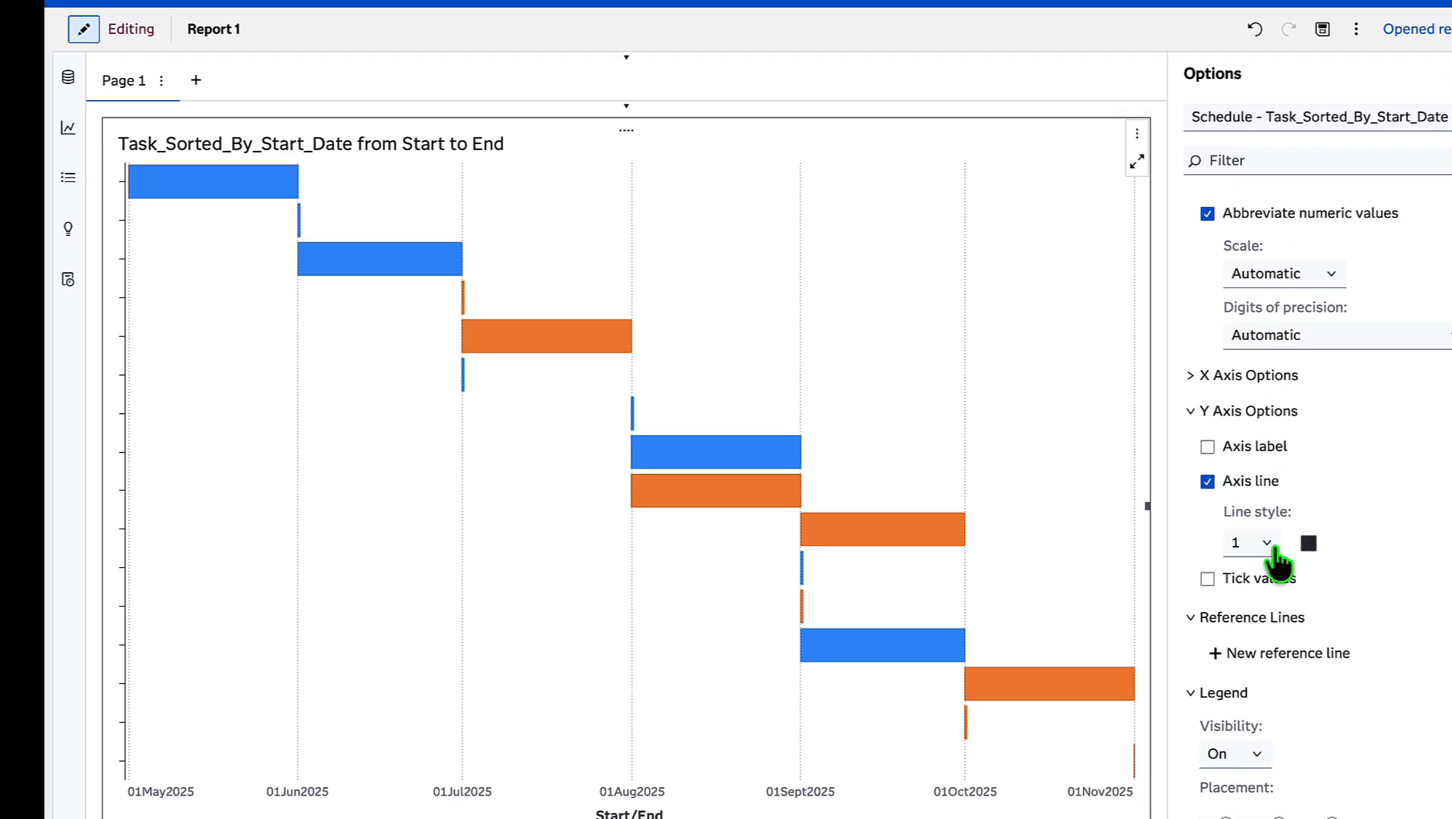
{"action": "left_click", "coordinate": [1208, 484]}
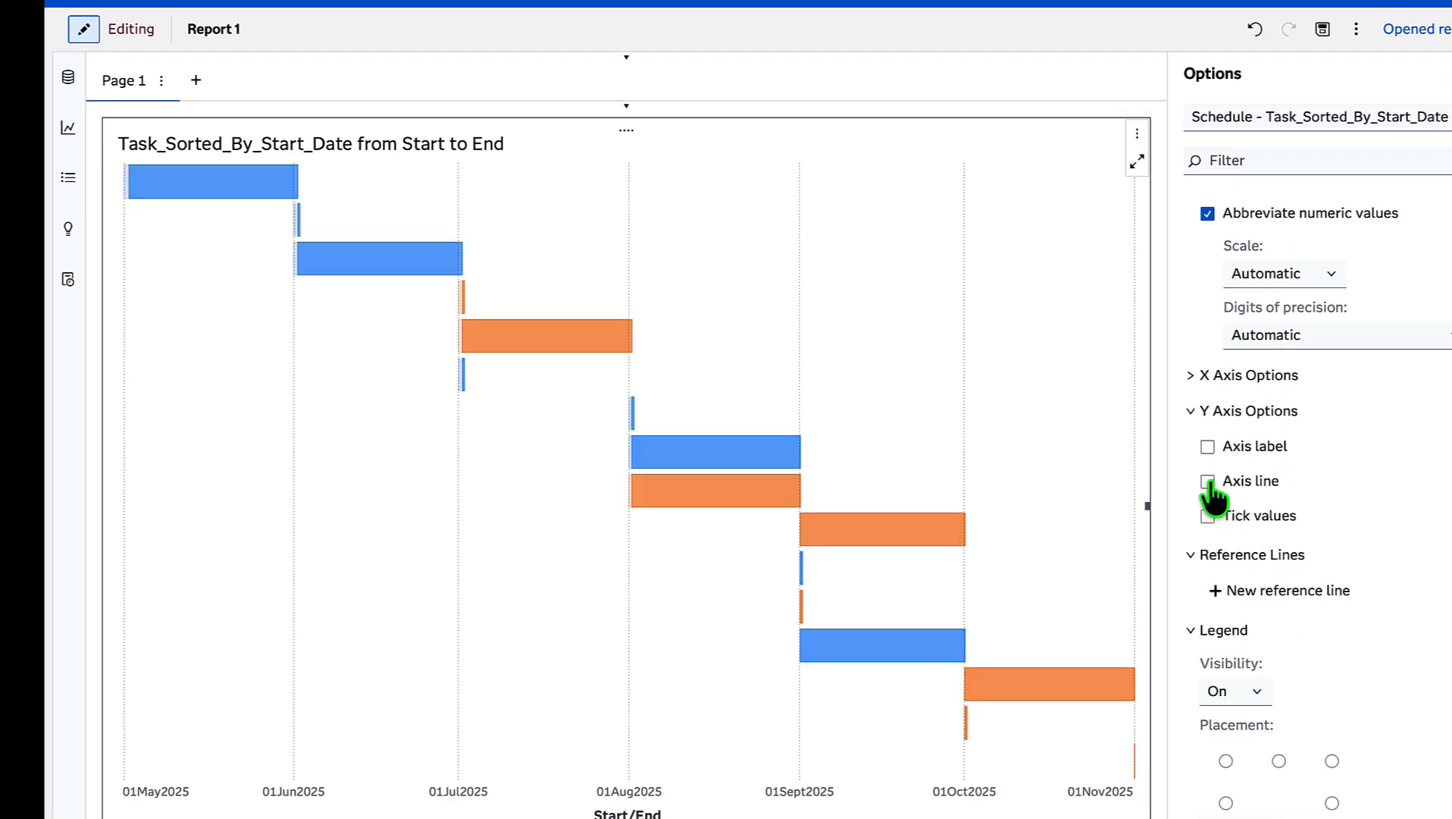
{"action": "left_click", "coordinate": [1208, 482]}
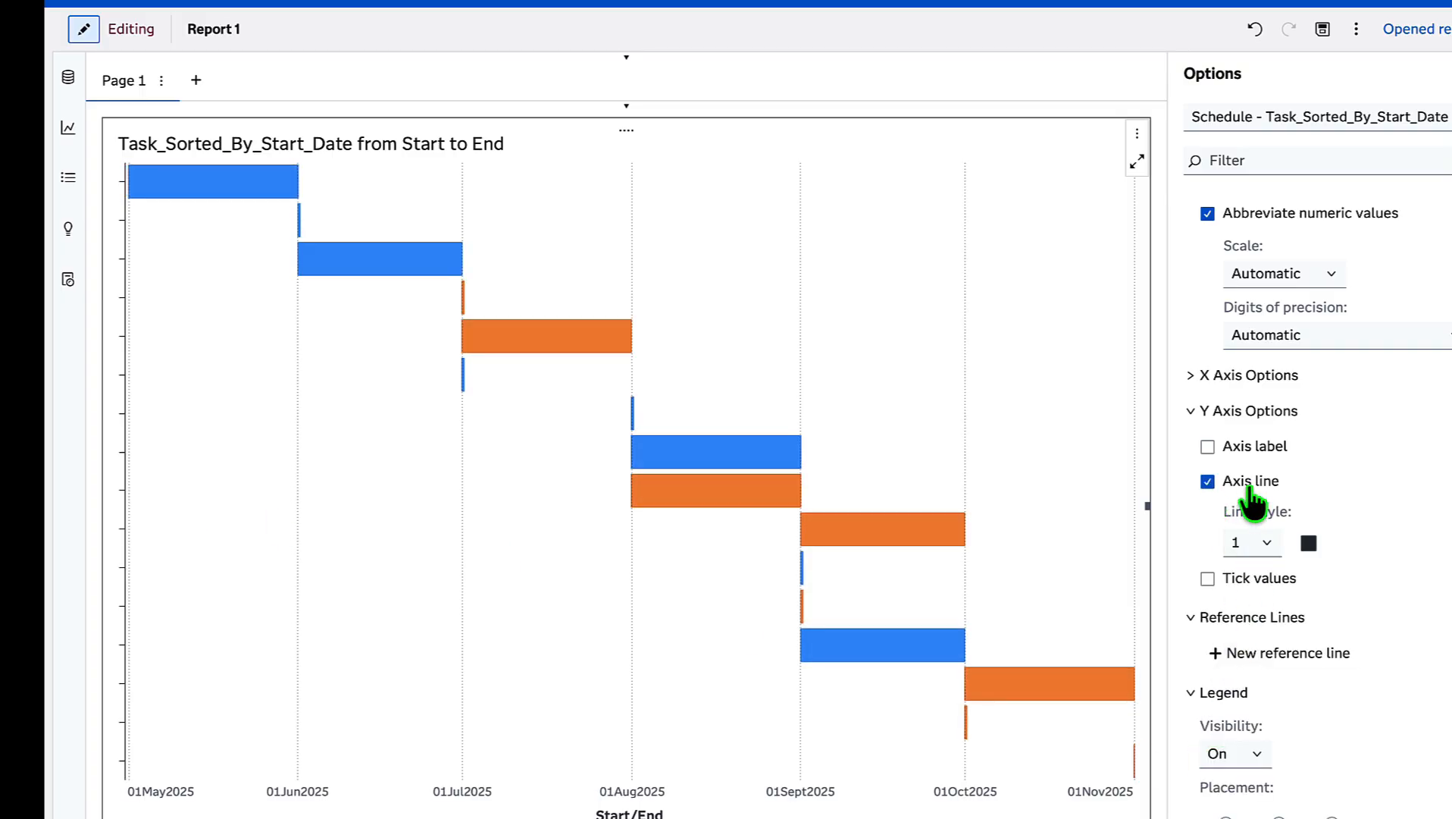
{"action": "scroll", "coordinate": [1292, 721], "scroll_direction": "down", "scroll_amount": 10}
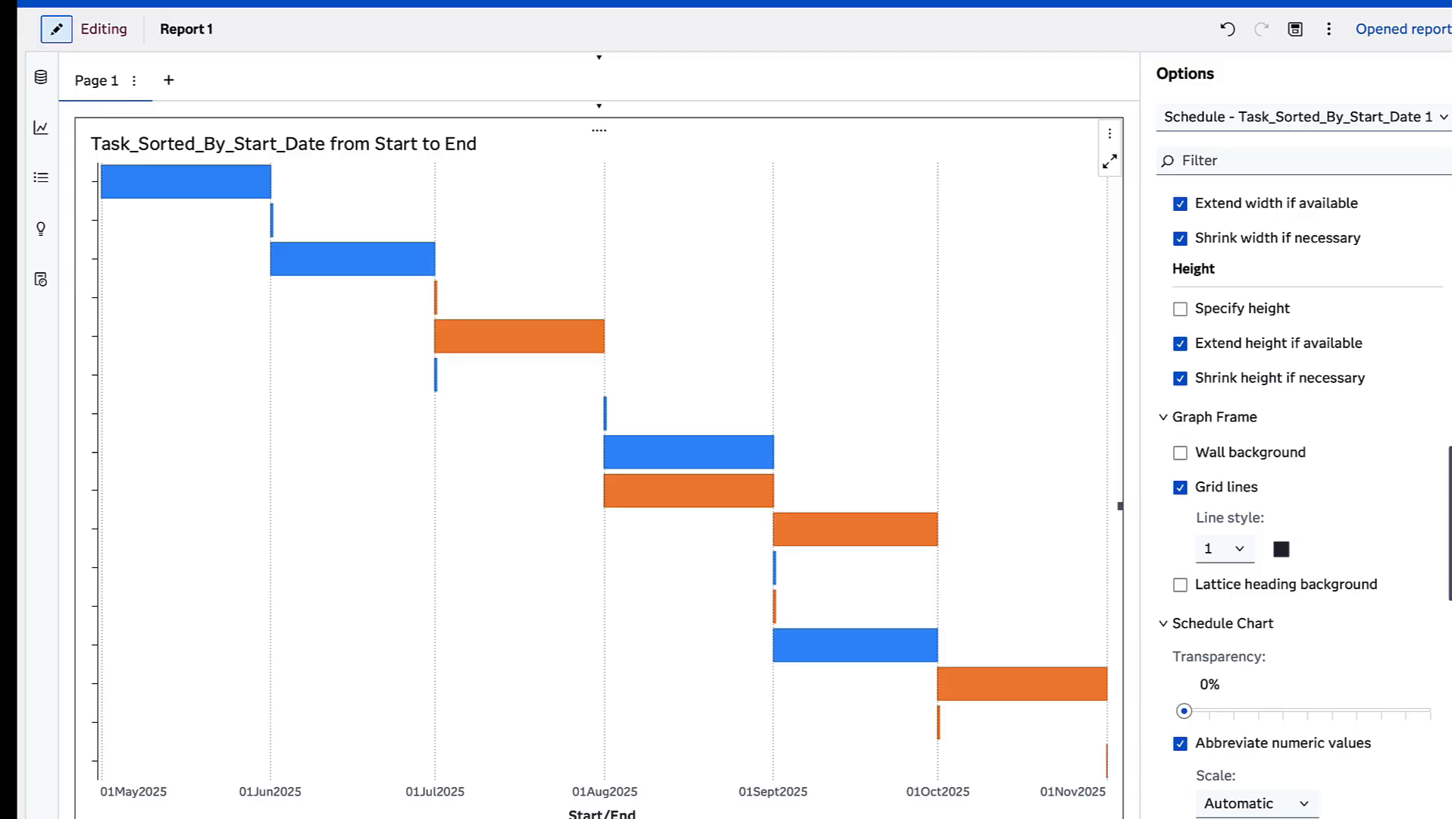
- Display the data role assignments of the schedule chart
{"action": "left_click", "coordinate": [1451, 128]}
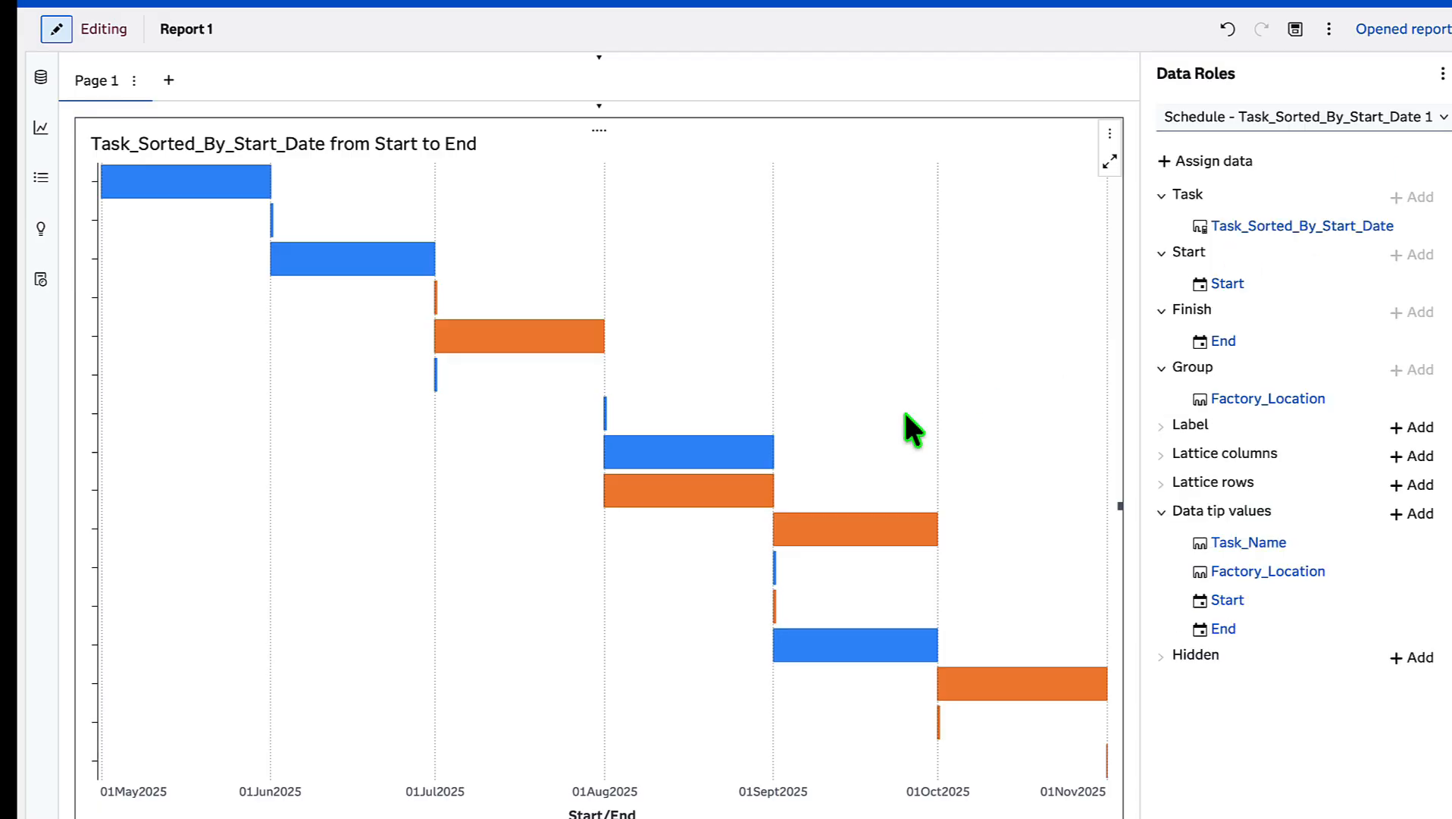
{"action": "right_click", "coordinate": [833, 434]}
{"action": "left_click", "coordinate": [1155, 408]}
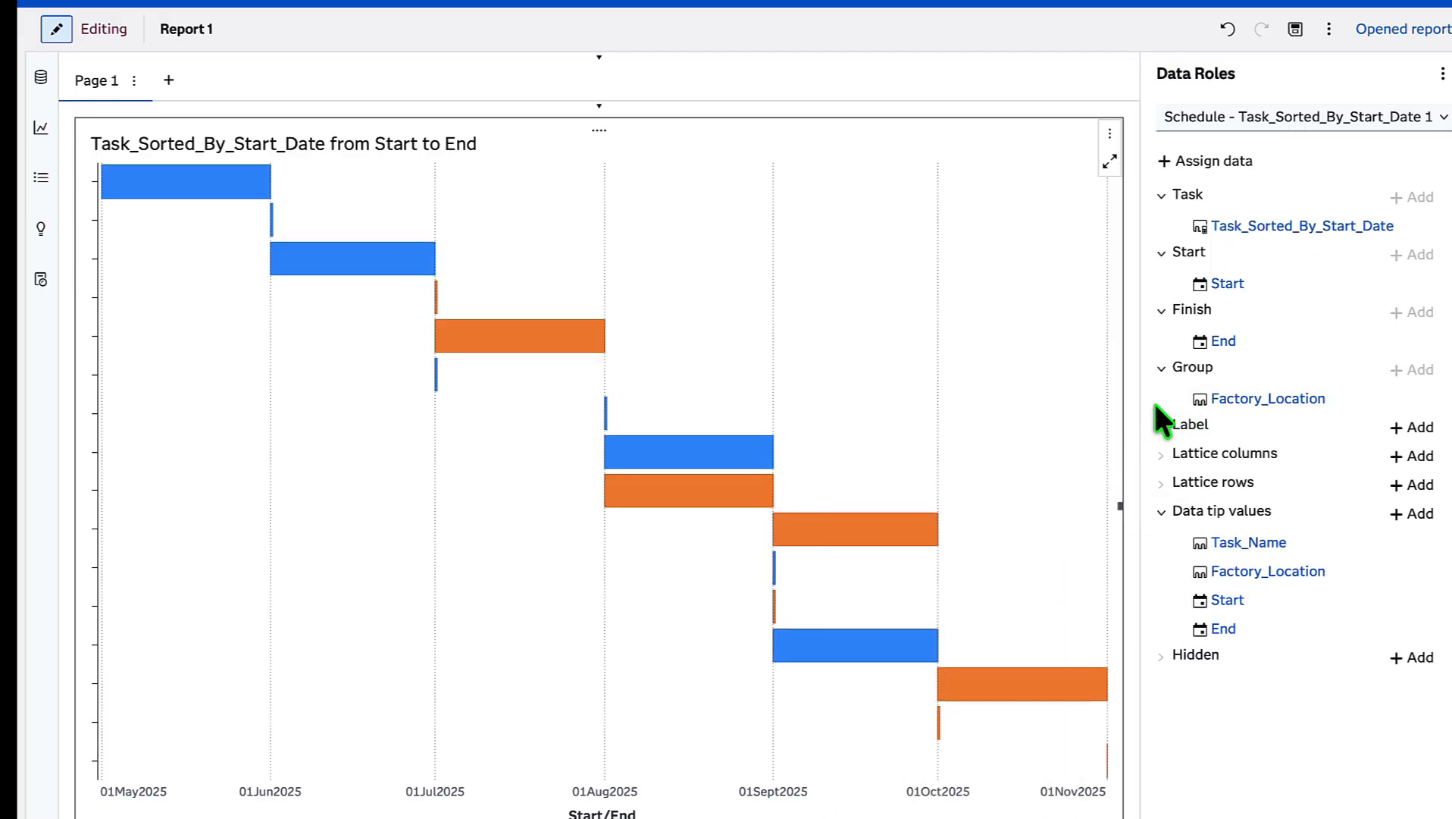
- Assign Task_Name to the Label role of the schedule chart so each bar carries its task name
{"action": "left_click", "coordinate": [1403, 427]}
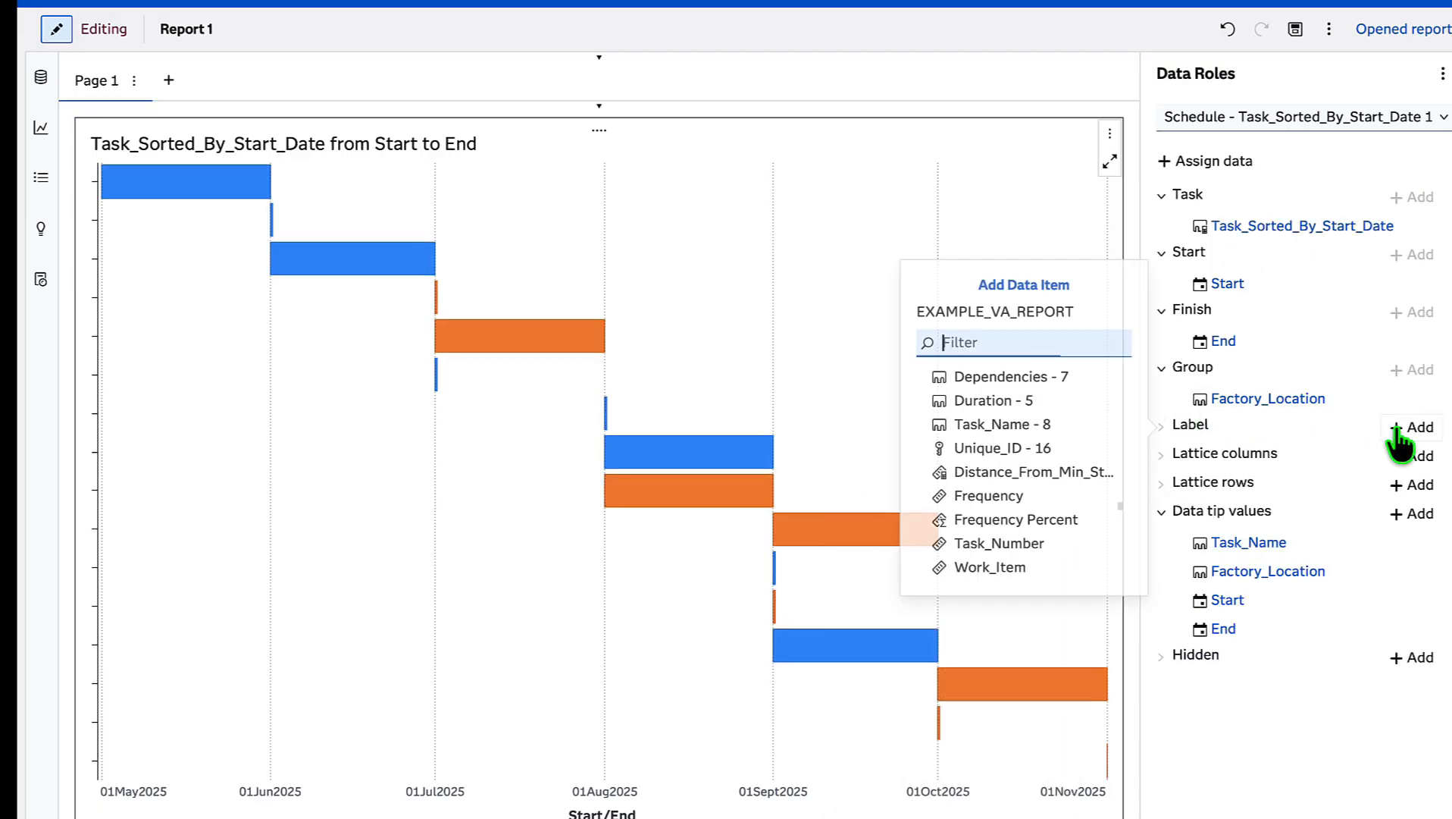
{"action": "left_click", "coordinate": [993, 424]}
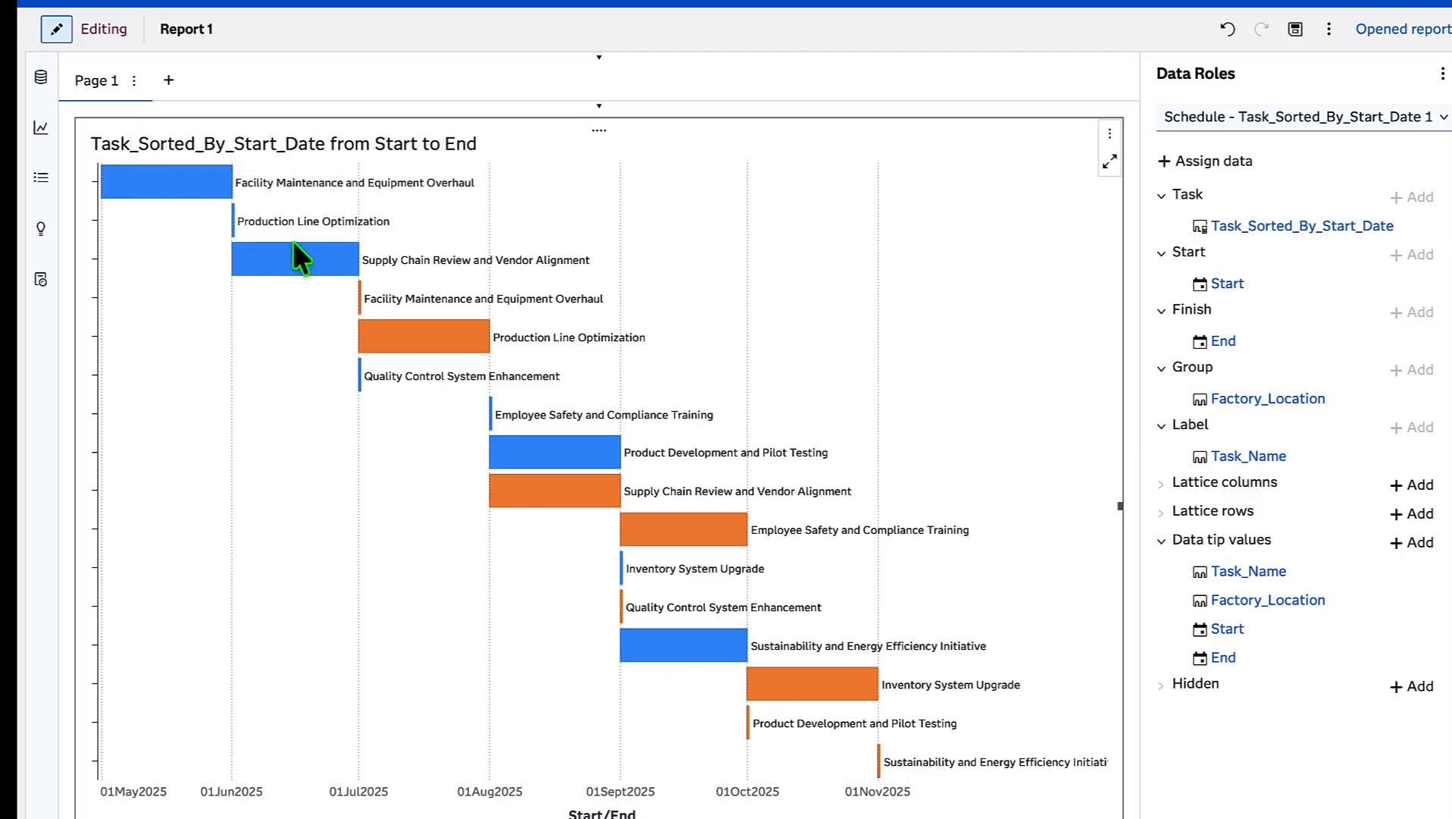
{"action": "mouse_move", "coordinate": [252, 252]}
- Add a Factory_Location filter to the schedule chart and test it by excluding Factory-2 and including it again
{"action": "left_click", "coordinate": [1451, 279]}
{"action": "left_click", "coordinate": [1204, 163]}
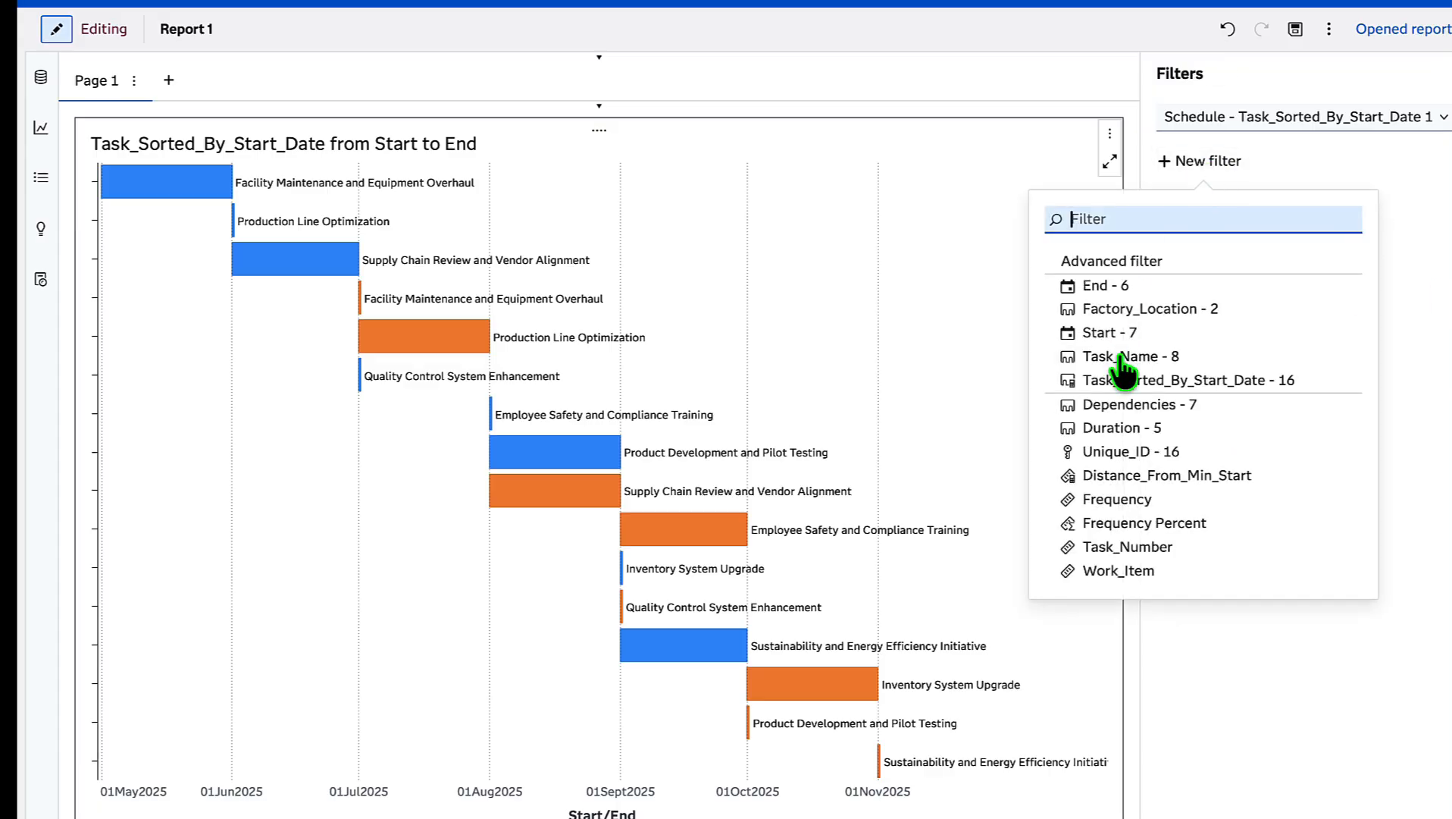
{"action": "left_click", "coordinate": [1112, 311]}
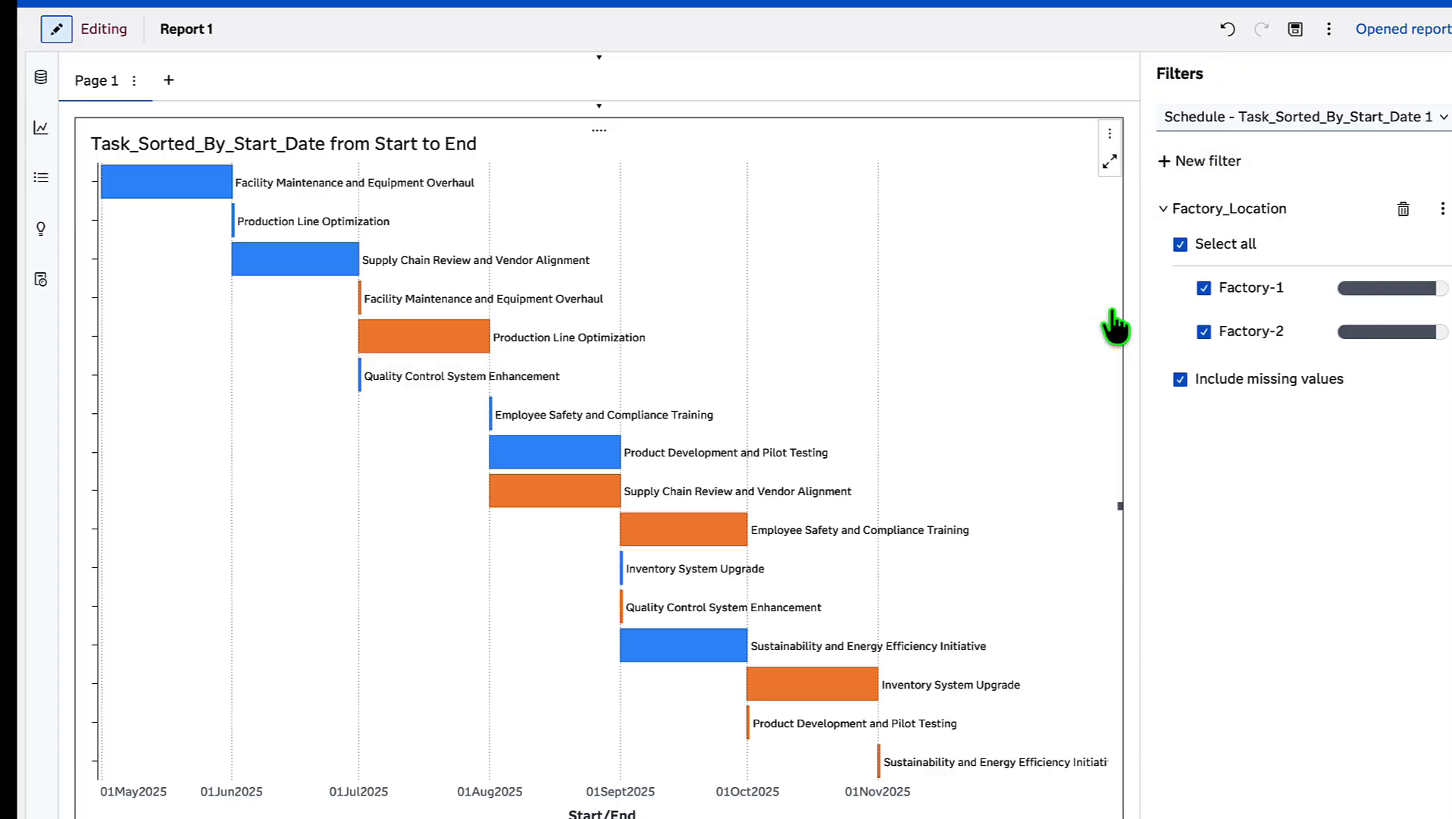
{"action": "left_click", "coordinate": [1204, 334]}
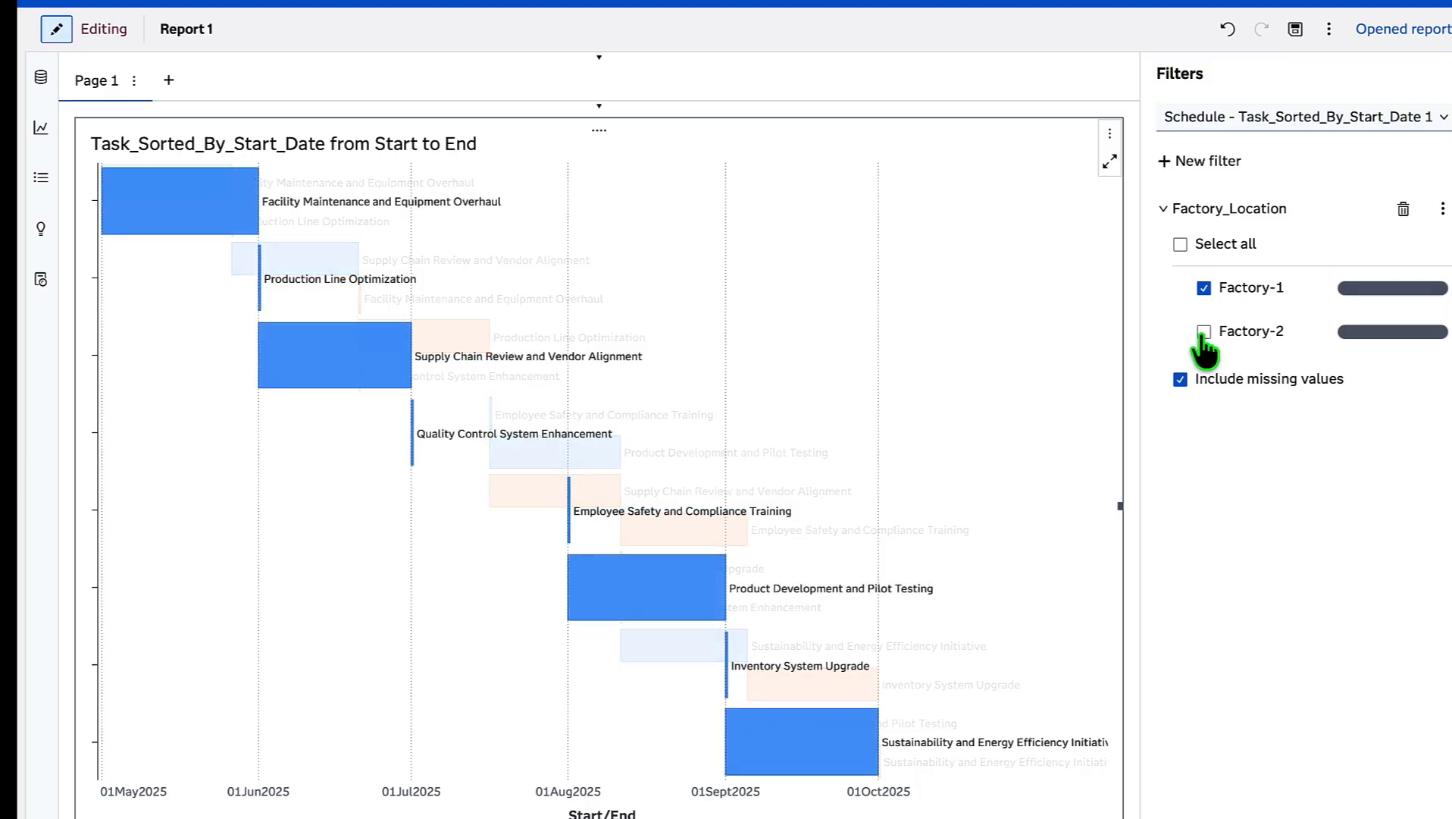
{"action": "left_click", "coordinate": [1202, 334]}
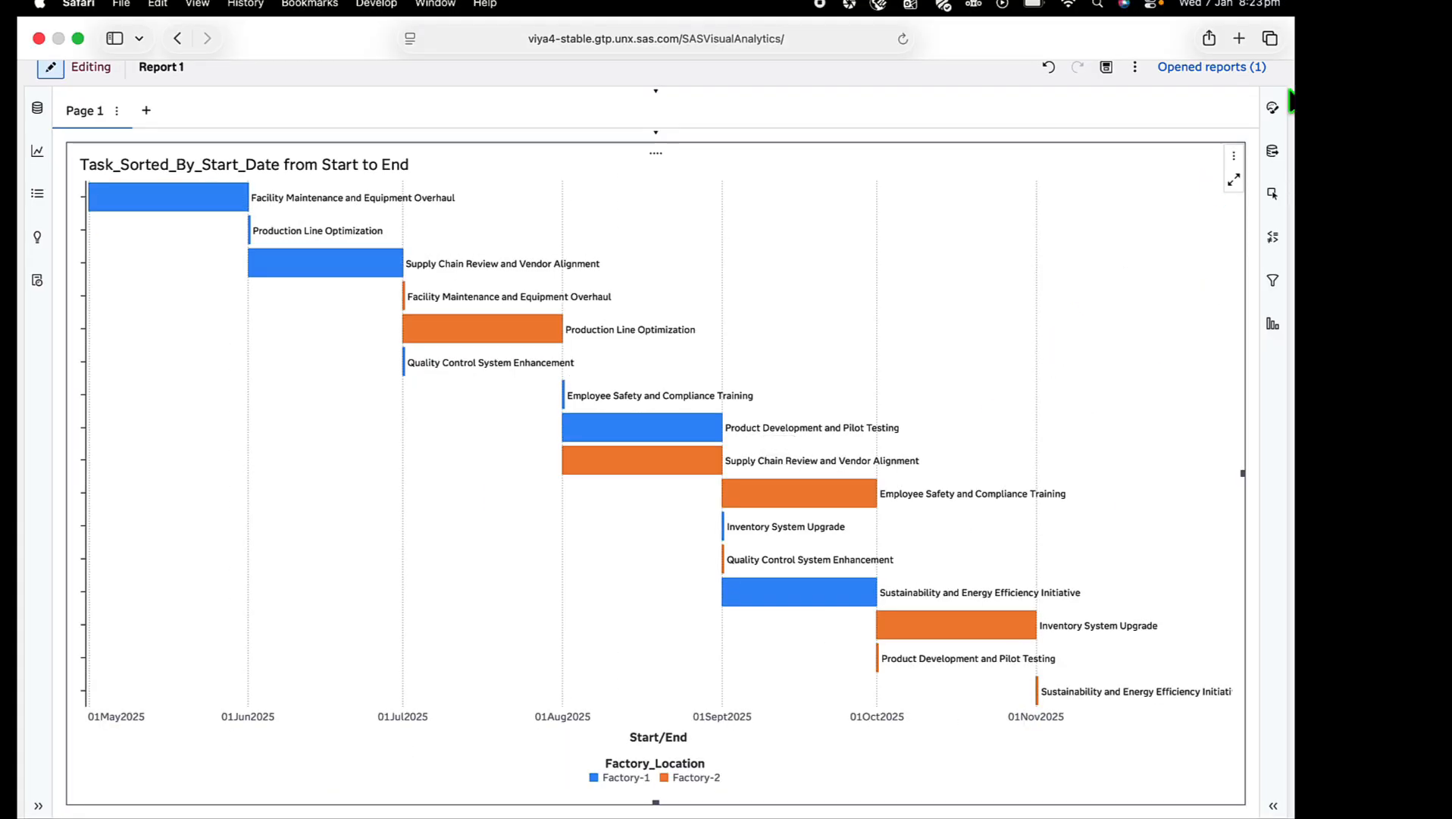
- Give the schedule chart the custom title "Factory schedule"
{"action": "left_click", "coordinate": [1273, 111]}
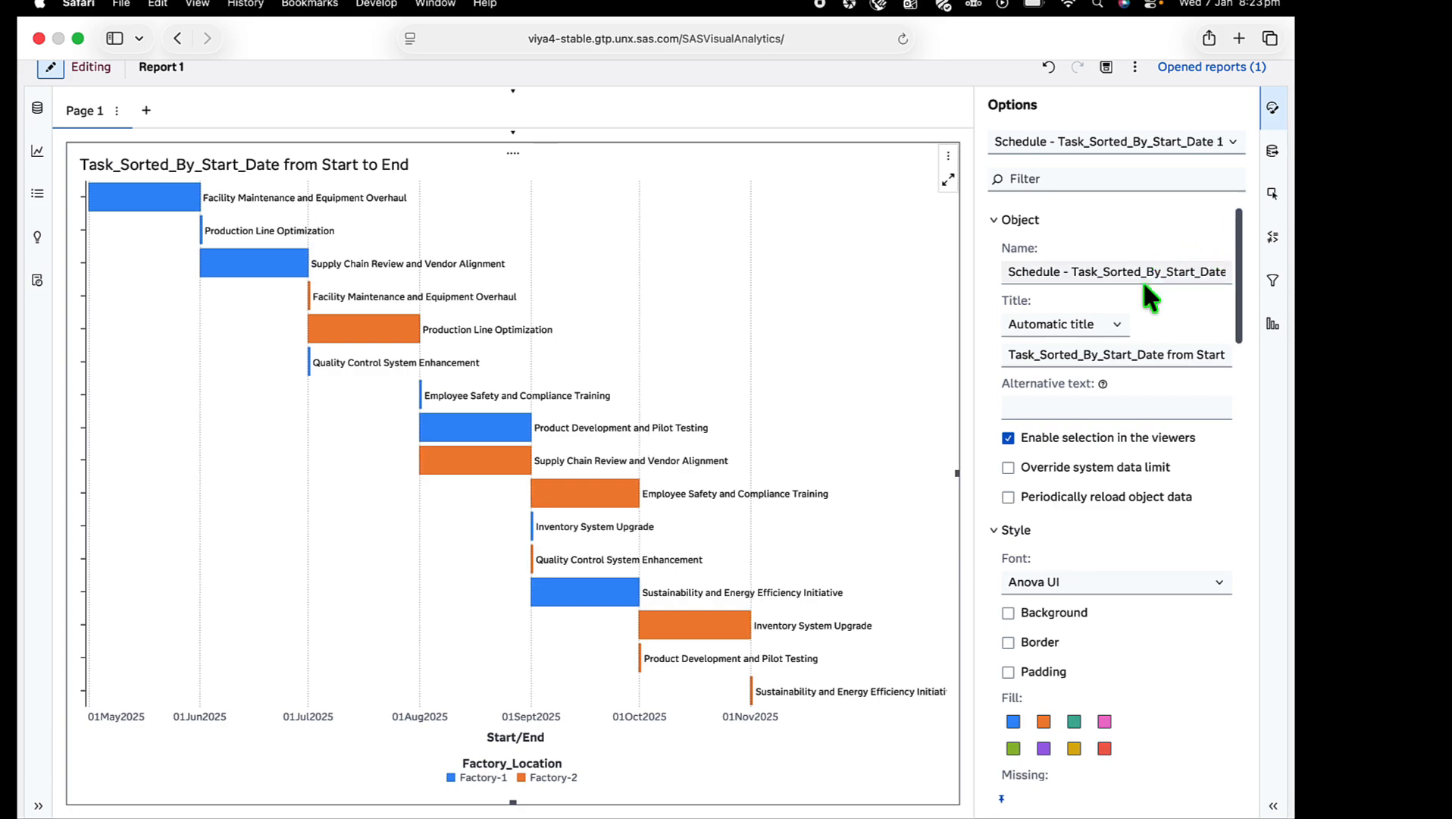
{"action": "left_click", "coordinate": [1103, 326]}
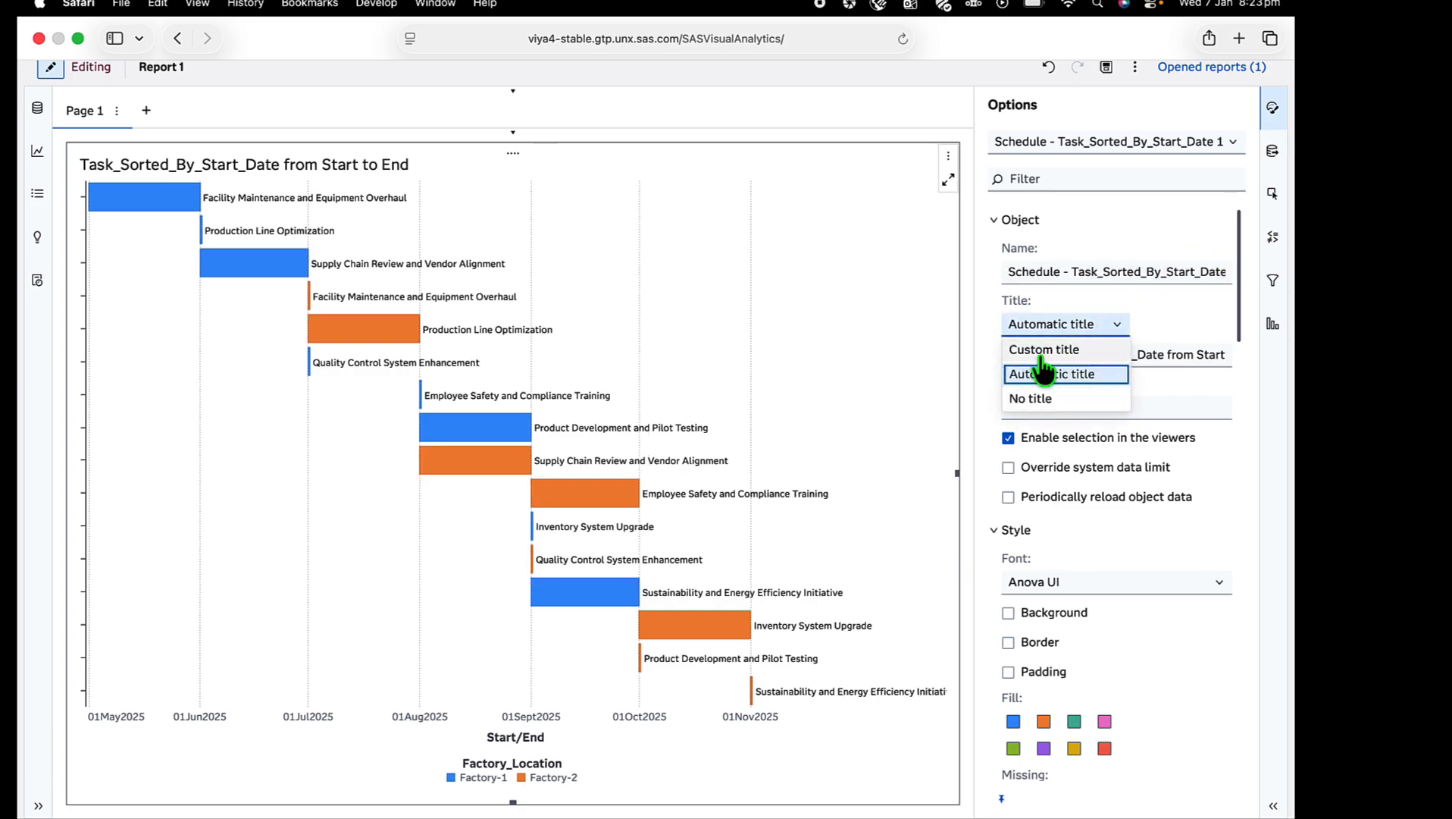
{"action": "left_click", "coordinate": [1049, 351]}
{"action": "triple_click", "coordinate": [1050, 354]}
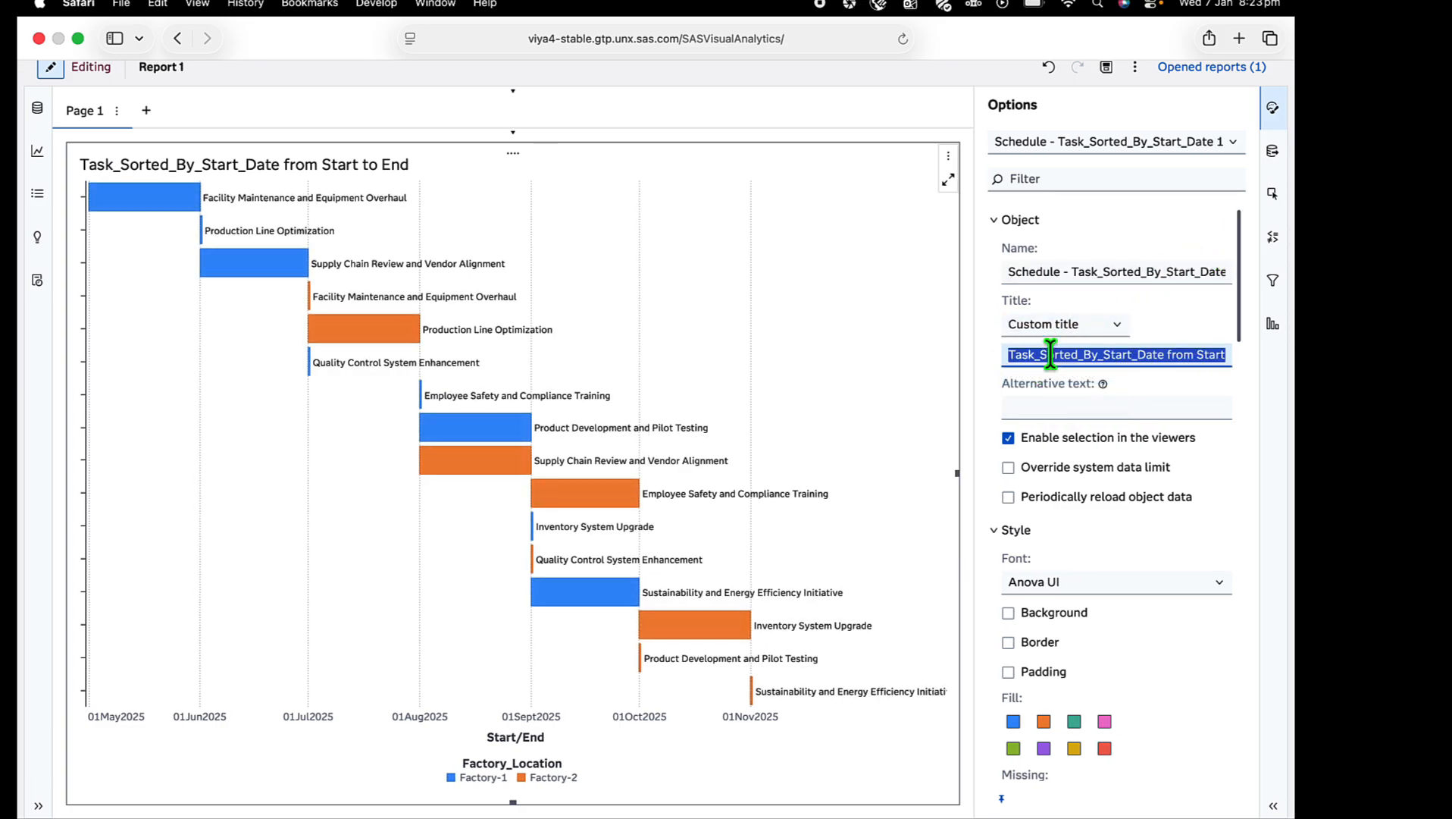
{"action": "type", "text": "F"}
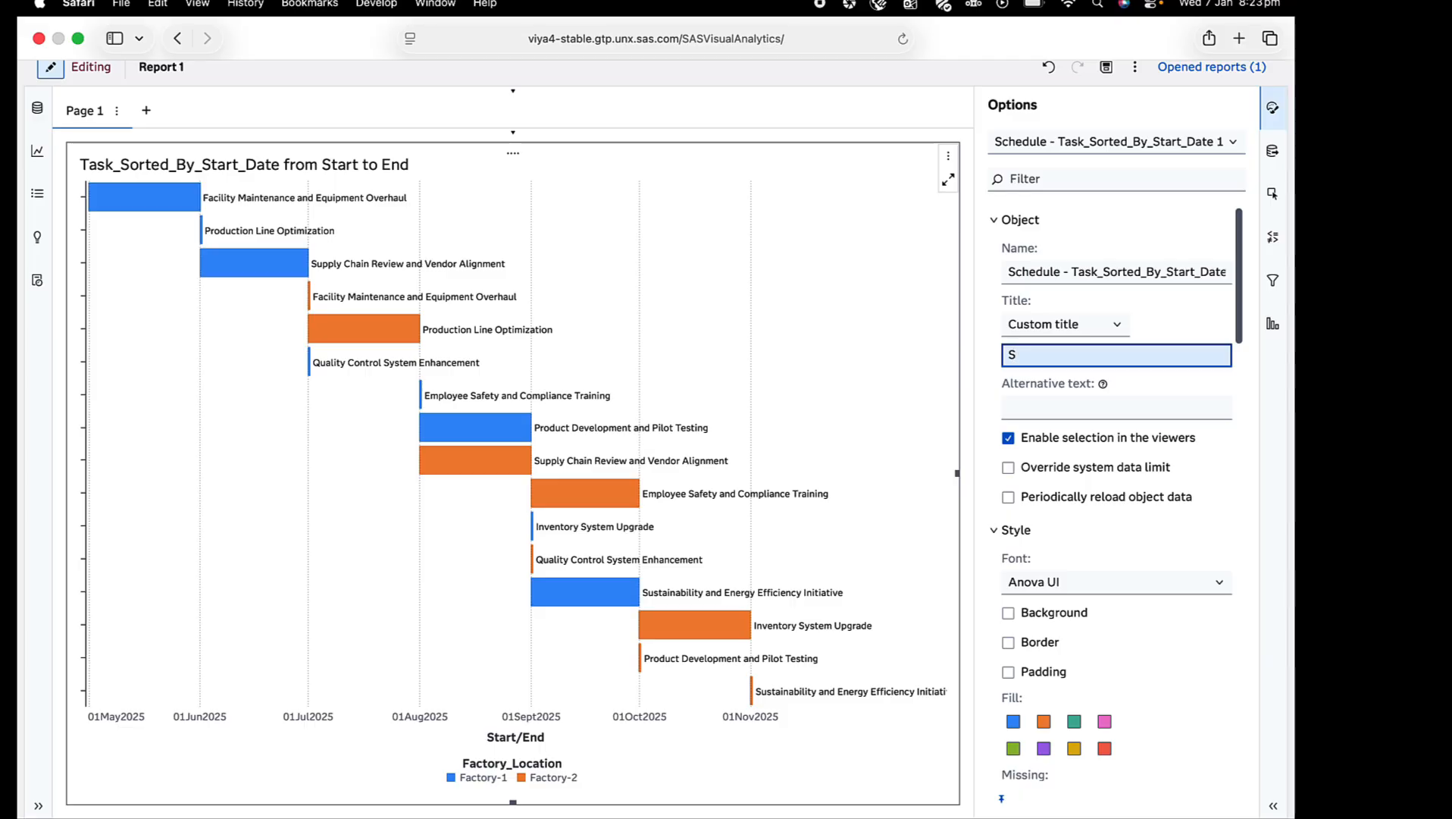
{"action": "type", "text": "actory schedule"}
{"action": "left_click", "coordinate": [1147, 407]}
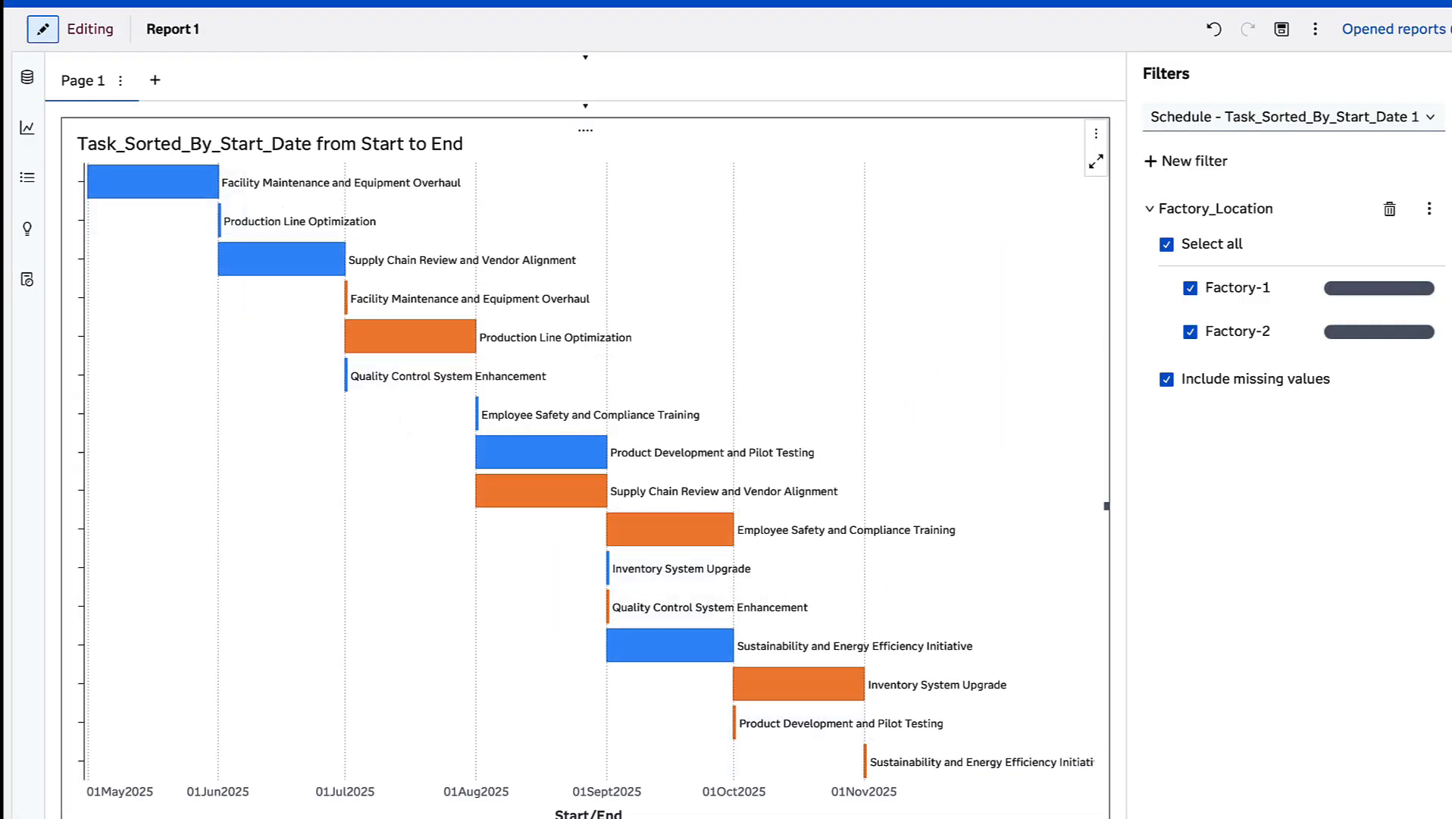
- Close the chart's filter settings and switch the report from editing to viewing mode
{"action": "left_click", "coordinate": [1450, 279]}
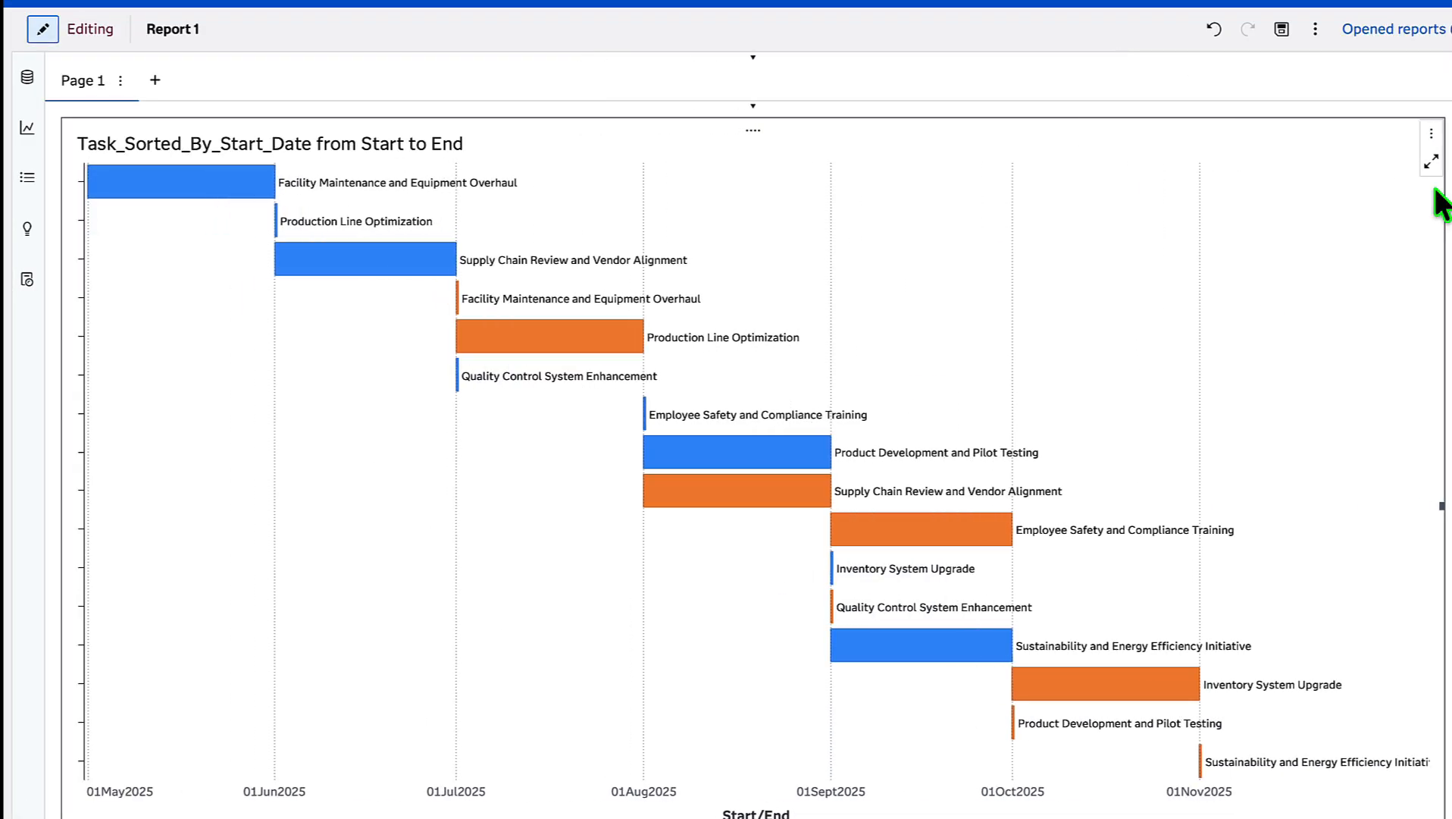
{"action": "left_click", "coordinate": [43, 37]}
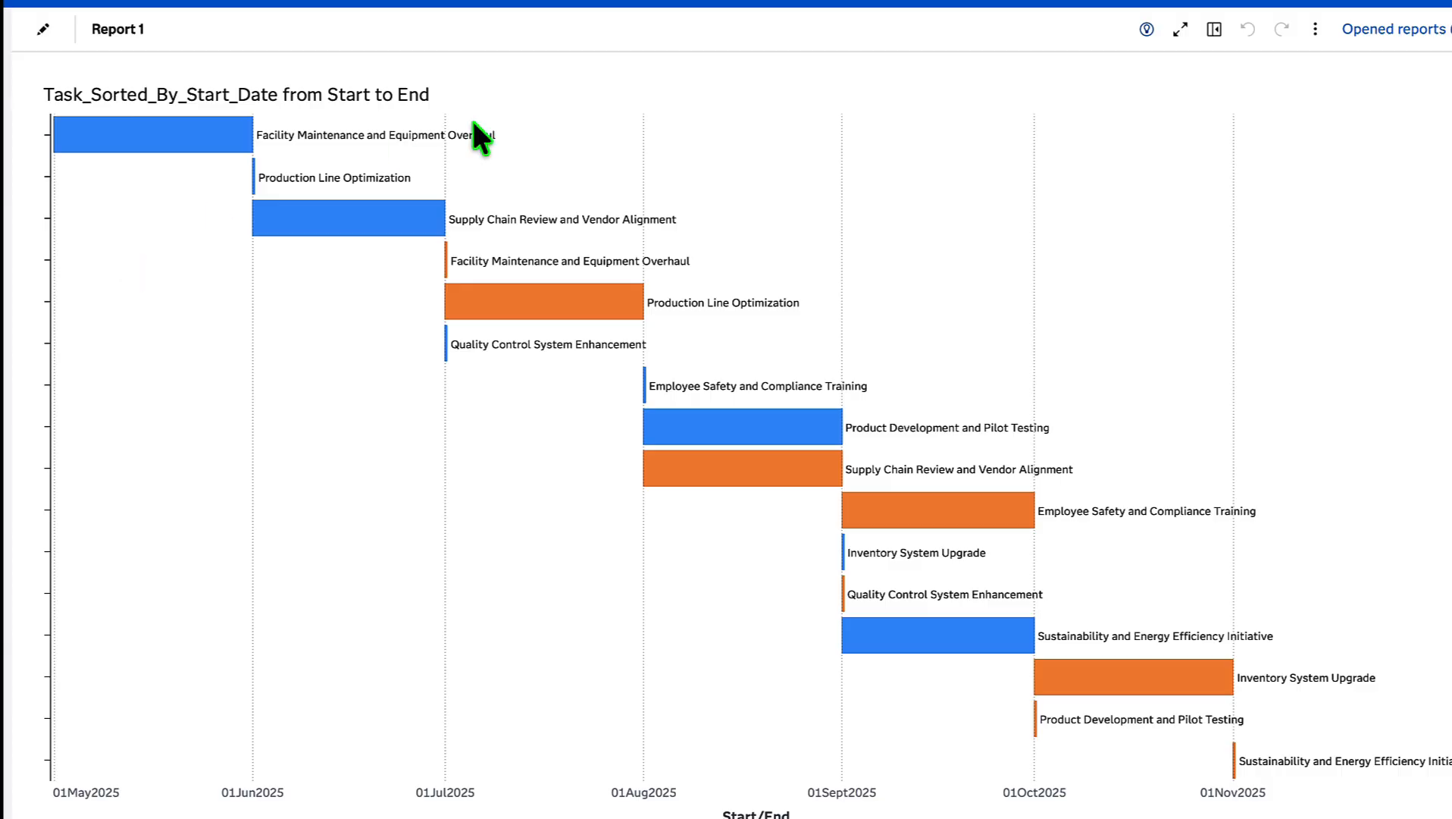
{"action": "mouse_move", "coordinate": [909, 3]}
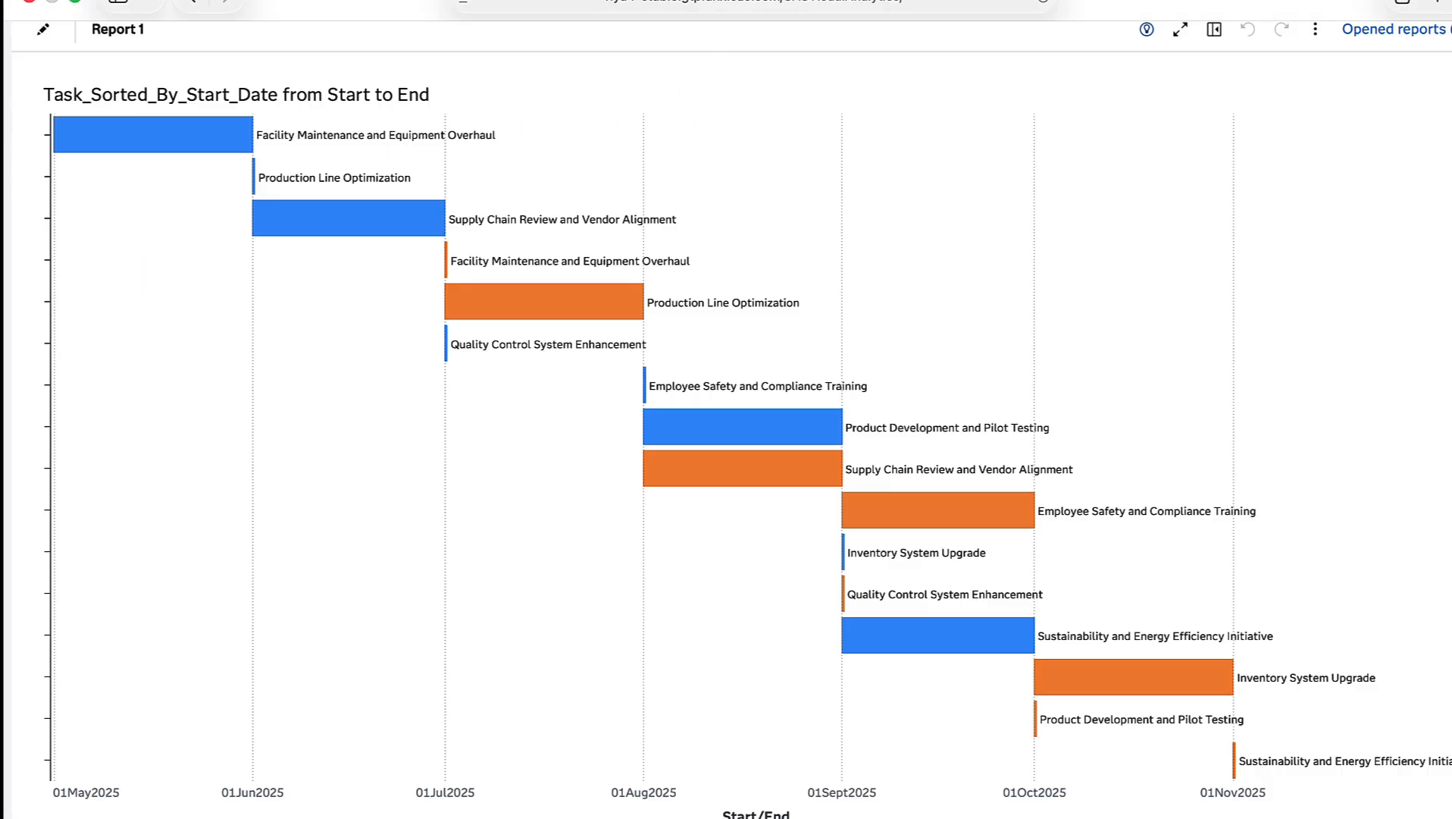